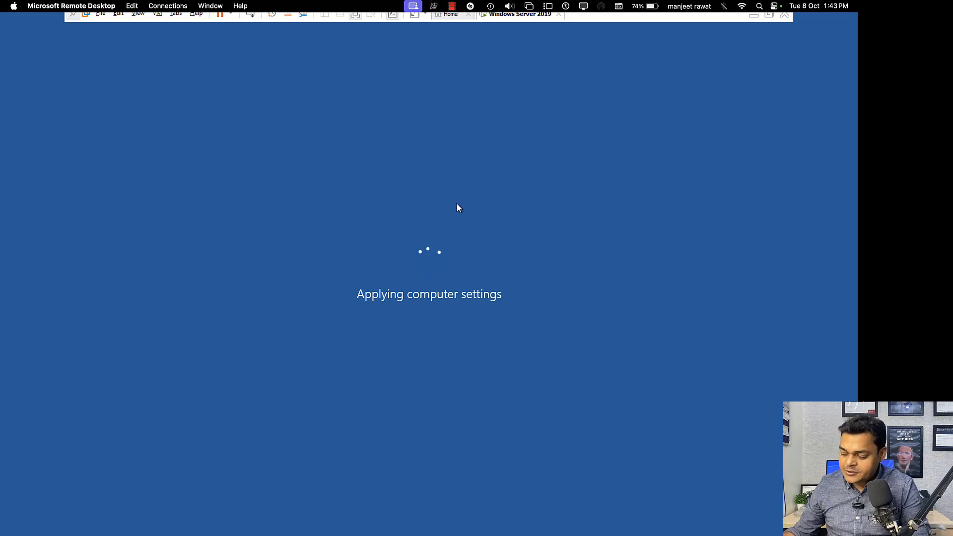
Step: Switch from the Remote Desktop server session to the blank OneNote drawing page
key("ctrl+Right")
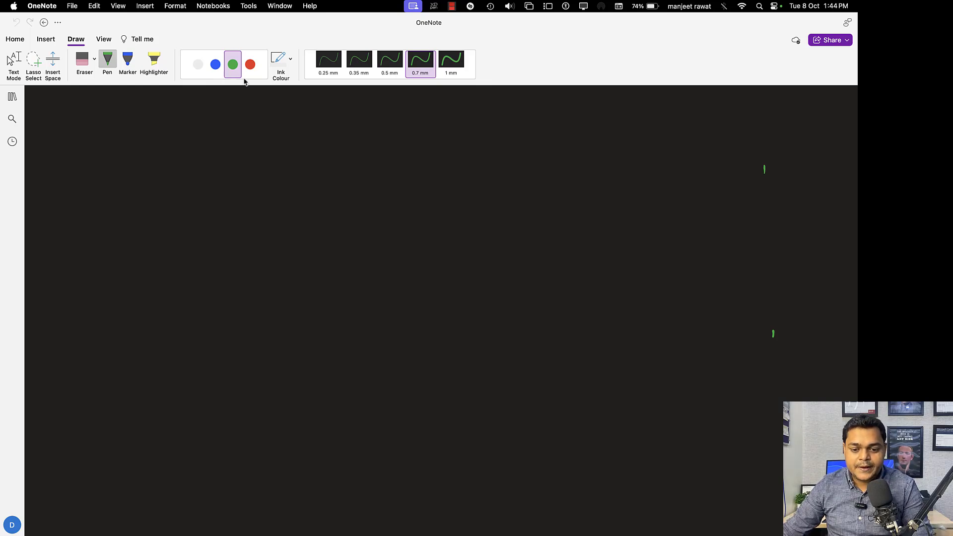
Step: Handwrite the red title '(MS-Entra ID-connect' across the top of the page
left_click(249, 64)
left_click_drag(334, 123, 349, 123)
left_click_drag(357, 119, 484, 124)
left_click_drag(499, 120, 524, 128)
left_click_drag(528, 127, 558, 130)
mouse_move(569, 115)
left_mouse_down()
mouse_move(570, 130)
mouse_move(589, 124)
mouse_move(579, 137)
left_mouse_up()
left_click(323, 104)
left_click_drag(323, 104, 331, 133)
Step: Draw a large blue box on the left labelled MS-365-Portal
left_click(233, 64)
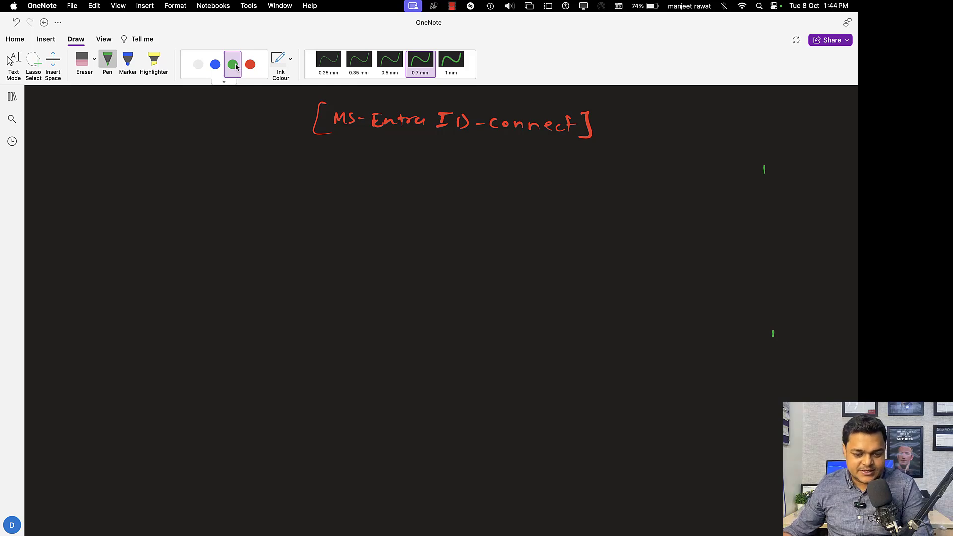
left_click(216, 64)
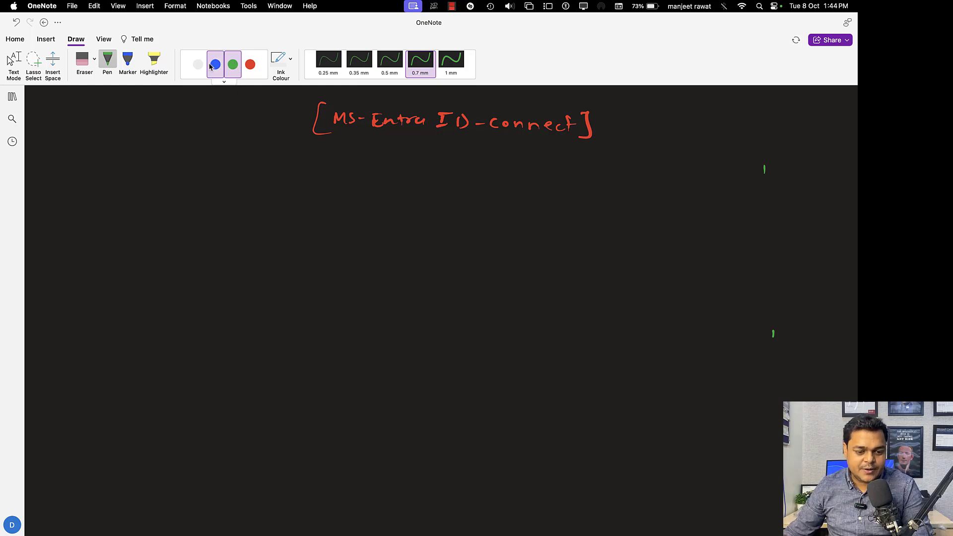
mouse_move(111, 205)
left_mouse_down()
mouse_move(94, 341)
mouse_move(312, 351)
mouse_move(337, 251)
mouse_move(258, 188)
mouse_move(120, 190)
mouse_move(110, 210)
left_mouse_up()
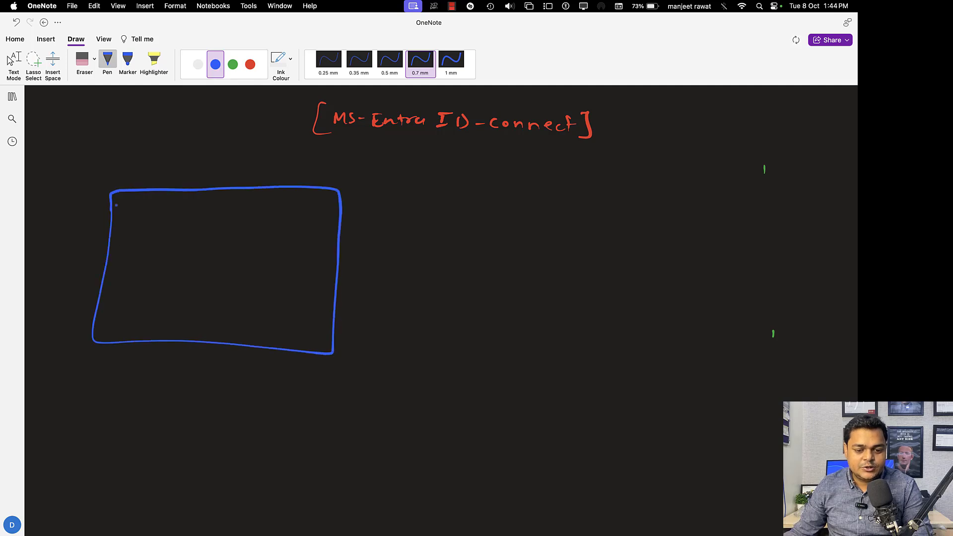
left_click_drag(161, 177, 175, 176)
left_click_drag(184, 171, 196, 177)
left_click_drag(214, 166, 210, 172)
mouse_move(223, 167)
left_mouse_down()
mouse_move(215, 176)
mouse_move(301, 174)
left_mouse_up()
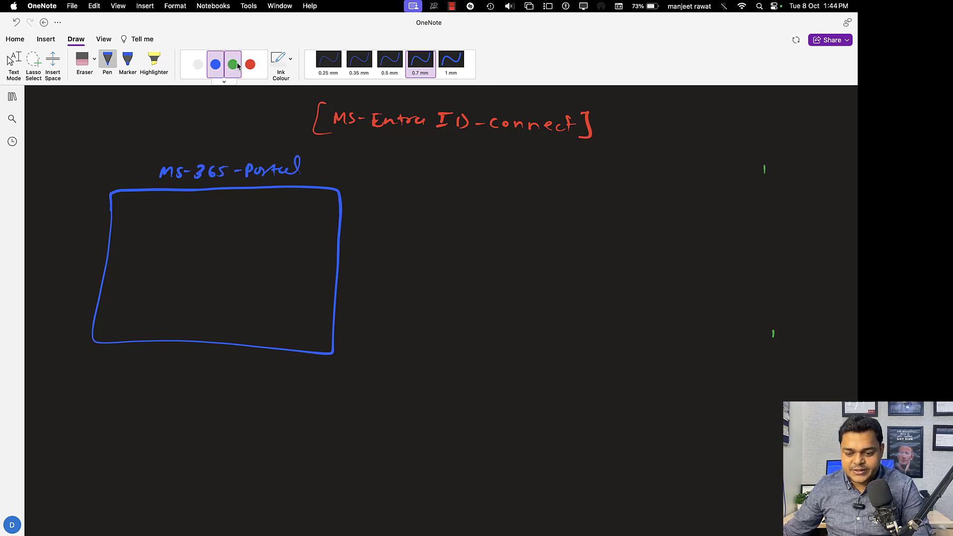
Step: Draw a green server box on the right labelled Server2019, with cloud.com beneath
left_click(233, 64)
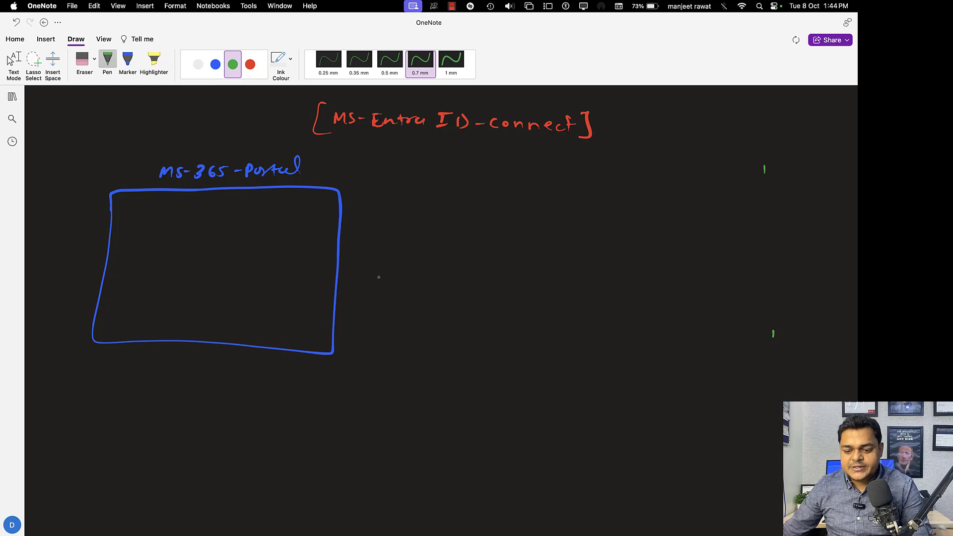
mouse_move(581, 287)
left_mouse_down()
mouse_move(577, 328)
mouse_move(608, 285)
mouse_move(578, 329)
left_mouse_up()
mouse_move(579, 262)
left_mouse_down()
mouse_move(570, 273)
mouse_move(638, 259)
mouse_move(652, 270)
left_mouse_up()
left_click_drag(660, 262, 655, 279)
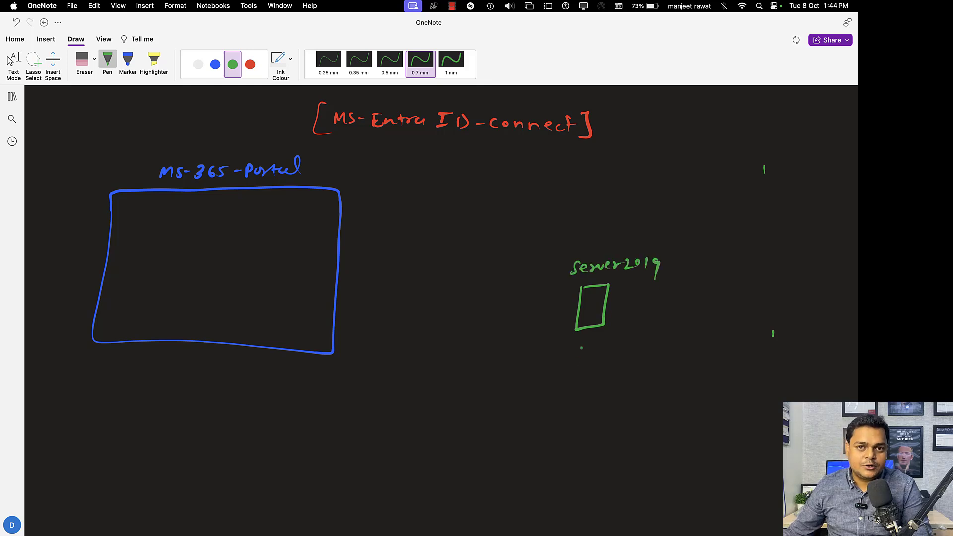
left_click_drag(582, 350, 672, 350)
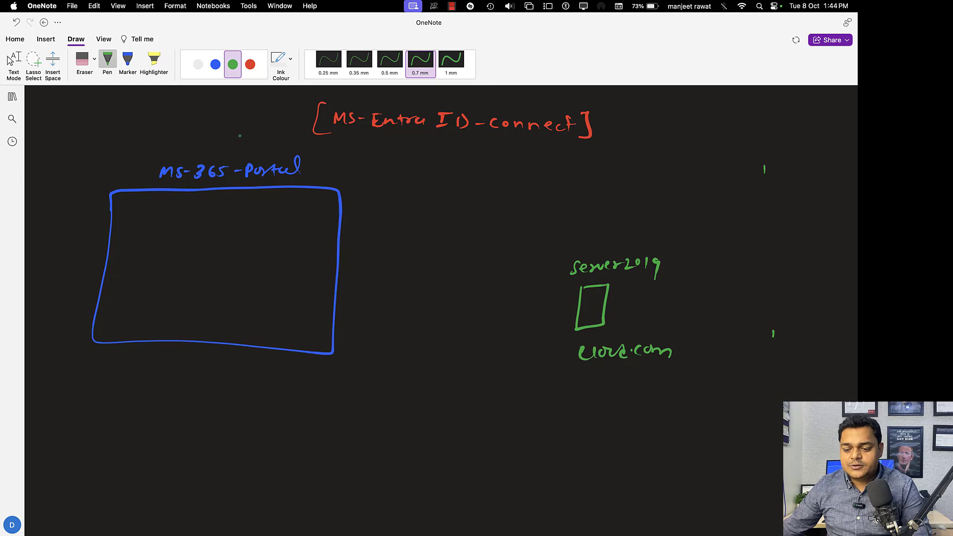
Step: Sketch white client computers and a network switch connecting them to the server
left_click(199, 64)
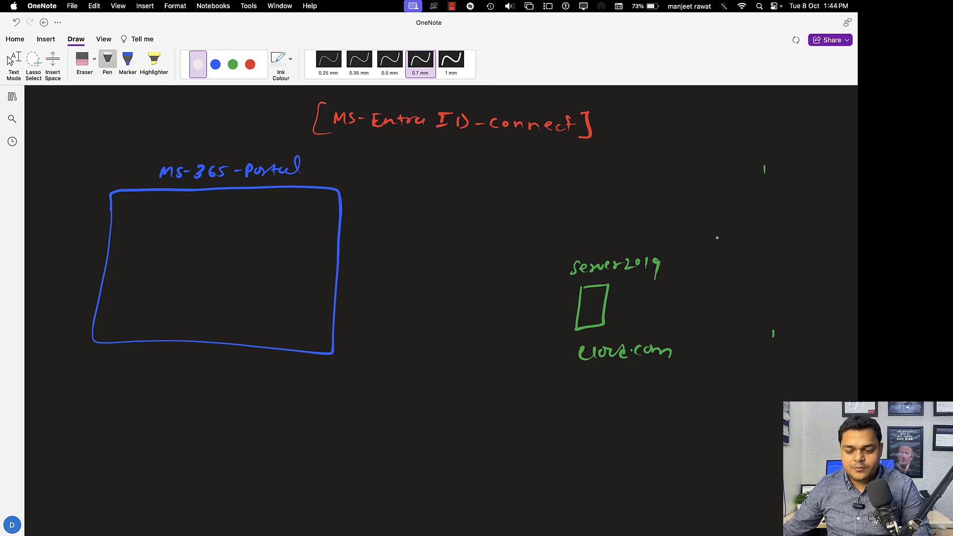
mouse_move(717, 238)
left_mouse_down()
mouse_move(739, 235)
mouse_move(719, 254)
mouse_move(737, 255)
left_mouse_up()
mouse_move(724, 304)
left_mouse_down()
mouse_move(743, 299)
mouse_move(726, 306)
left_mouse_up()
mouse_move(729, 343)
left_mouse_down()
mouse_move(731, 361)
mouse_move(749, 364)
left_mouse_up()
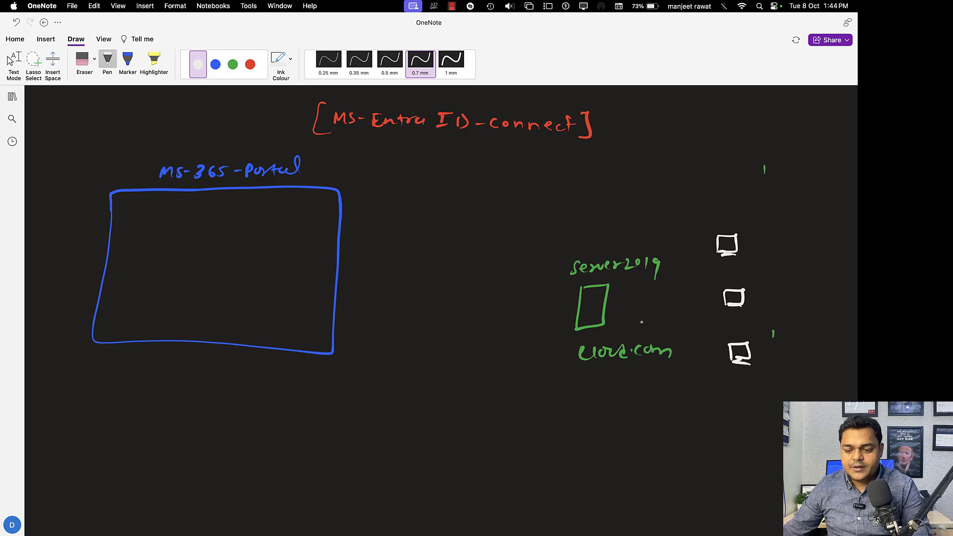
mouse_move(643, 301)
left_mouse_down()
mouse_move(643, 313)
mouse_move(668, 301)
left_mouse_up()
mouse_move(668, 300)
left_mouse_down()
mouse_move(668, 312)
mouse_move(641, 315)
mouse_move(666, 306)
left_mouse_up()
mouse_move(648, 310)
left_mouse_down()
mouse_move(726, 257)
mouse_move(724, 352)
left_mouse_up()
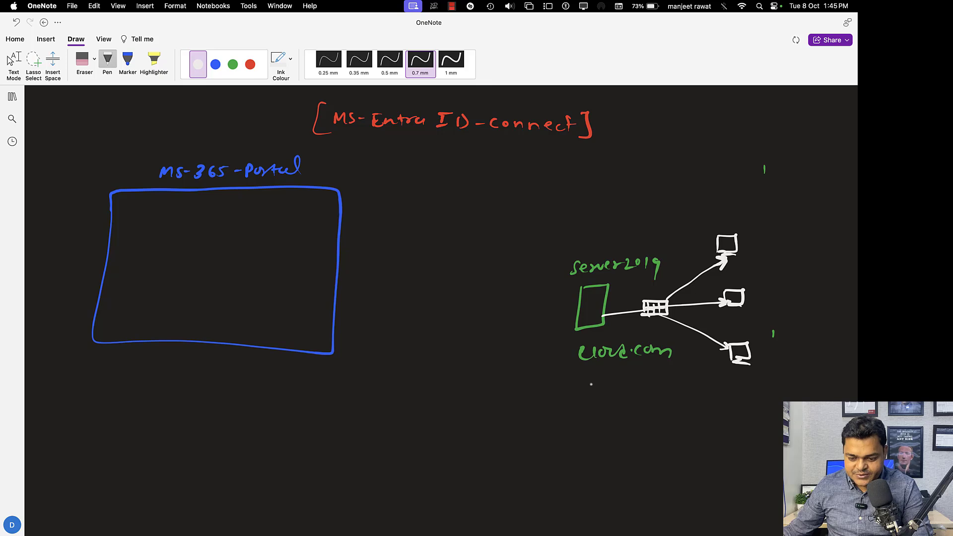
Step: Write three user names under cloud.com and bracket them together
mouse_move(591, 387)
left_mouse_down()
mouse_move(617, 385)
mouse_move(595, 416)
left_mouse_up()
mouse_move(607, 406)
left_mouse_down()
mouse_move(629, 409)
mouse_move(635, 423)
mouse_move(602, 446)
mouse_move(612, 447)
left_mouse_up()
left_click_drag(621, 441, 643, 447)
left_click_drag(654, 433, 658, 448)
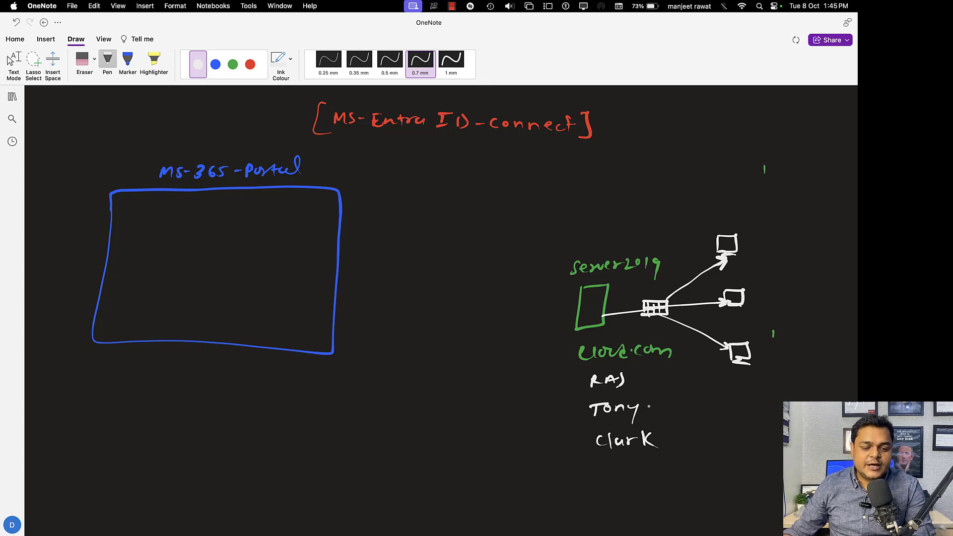
mouse_move(651, 376)
left_mouse_down()
mouse_move(664, 403)
mouse_move(657, 445)
left_mouse_up()
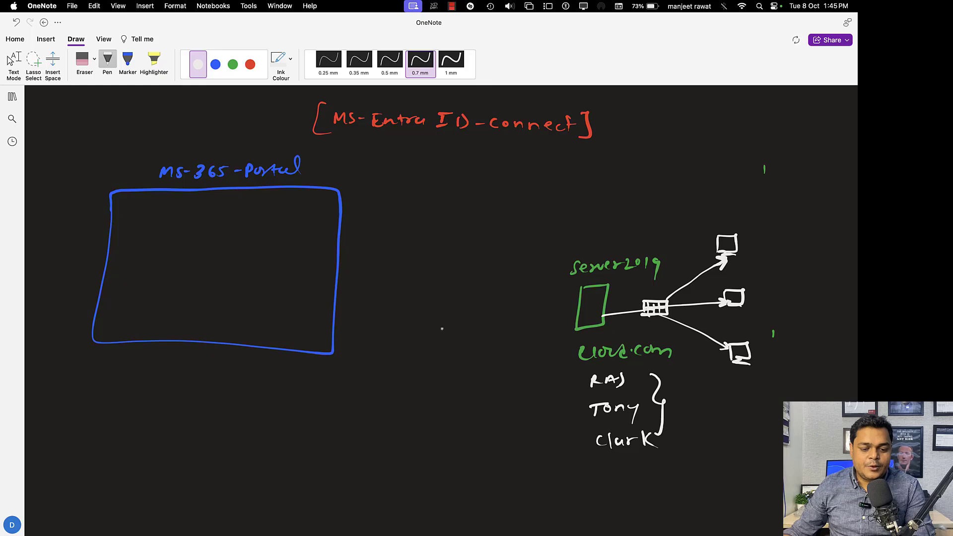
Step: Write the same three user names inside the MS-365-Portal box
mouse_move(172, 209)
left_mouse_down()
mouse_move(180, 226)
mouse_move(203, 217)
left_mouse_up()
left_click_drag(210, 210, 195, 237)
mouse_move(187, 236)
left_mouse_down()
mouse_move(185, 249)
mouse_move(200, 241)
left_mouse_up()
mouse_move(207, 248)
left_mouse_down()
mouse_move(213, 239)
mouse_move(218, 247)
left_mouse_up()
left_click_drag(224, 236, 196, 286)
left_click_drag(204, 276, 222, 276)
mouse_move(225, 274)
left_mouse_down()
mouse_move(224, 289)
mouse_move(242, 288)
left_mouse_up()
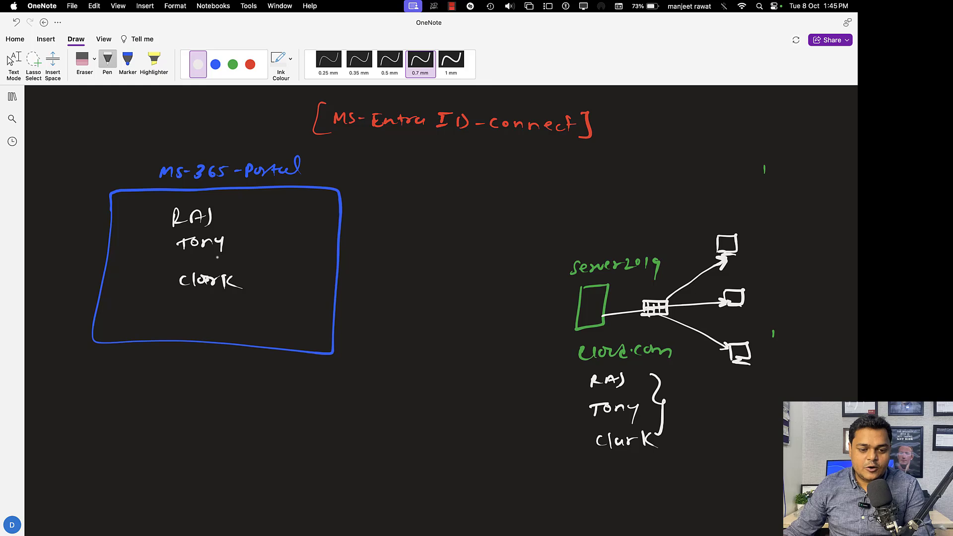
Step: Label the portal side 'Cloud' in green and frame a red 'On-prem' label on the right
left_click(233, 64)
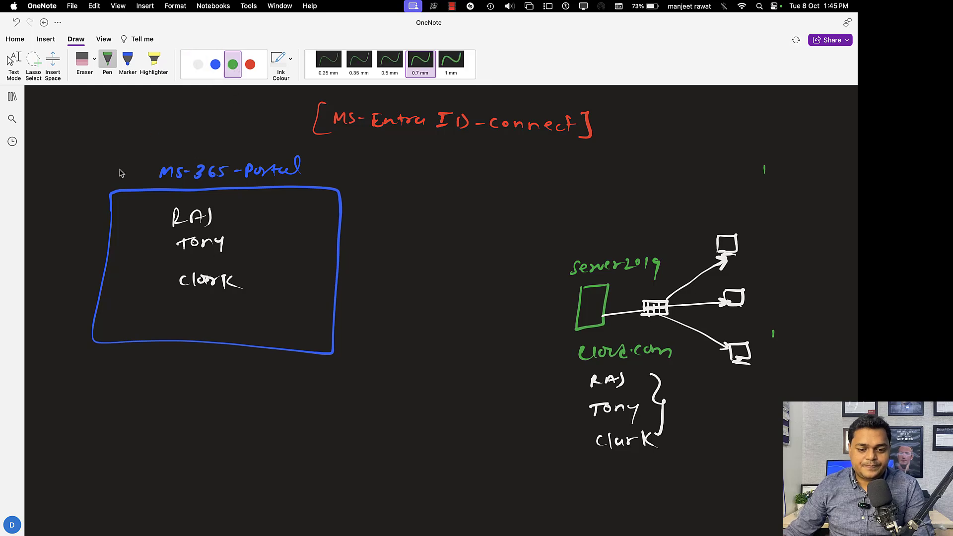
mouse_move(166, 127)
left_mouse_down()
mouse_move(173, 140)
mouse_move(298, 103)
left_mouse_up()
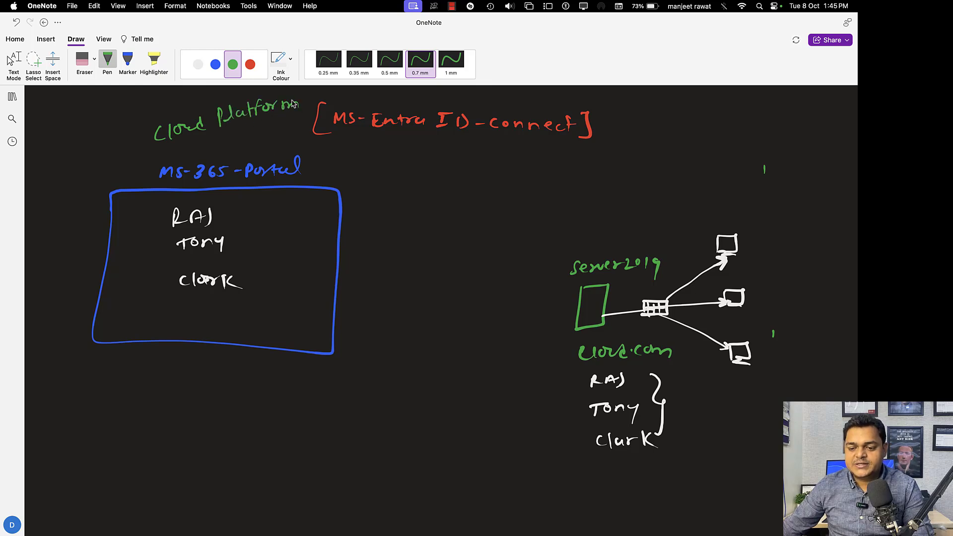
left_click(250, 64)
left_click_drag(643, 180, 678, 186)
left_click_drag(678, 178, 707, 188)
left_click_drag(714, 190, 736, 188)
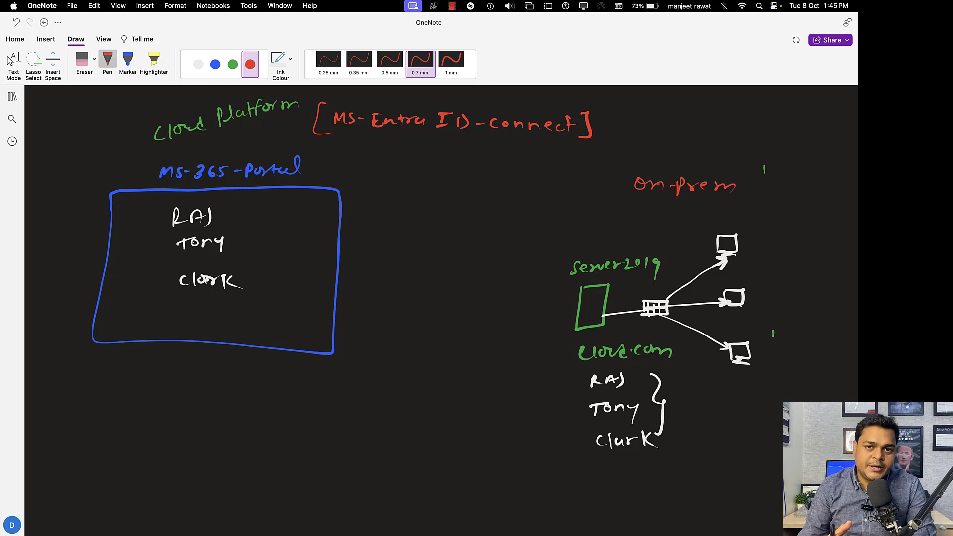
mouse_move(635, 174)
left_mouse_down()
mouse_move(631, 201)
mouse_move(733, 173)
mouse_move(669, 206)
mouse_move(641, 206)
left_mouse_up()
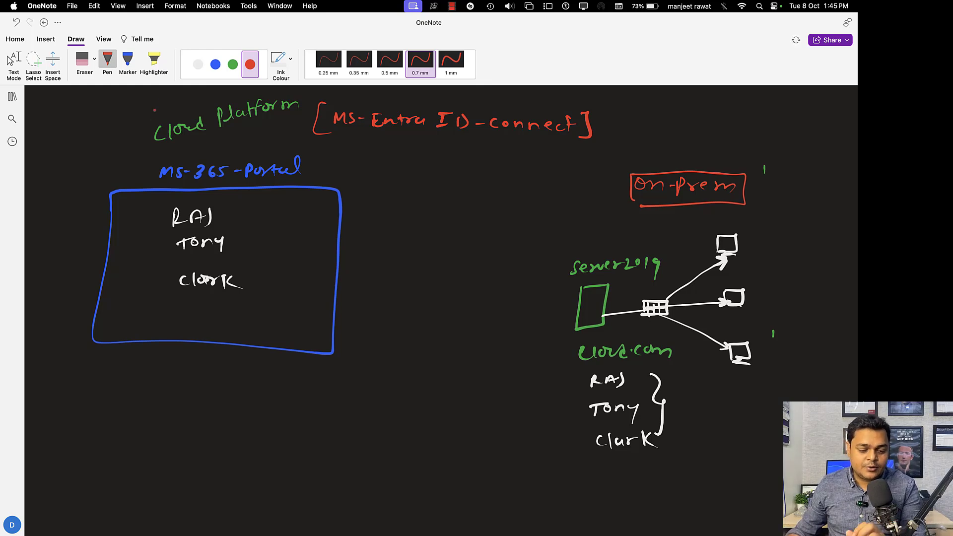
left_click(198, 66)
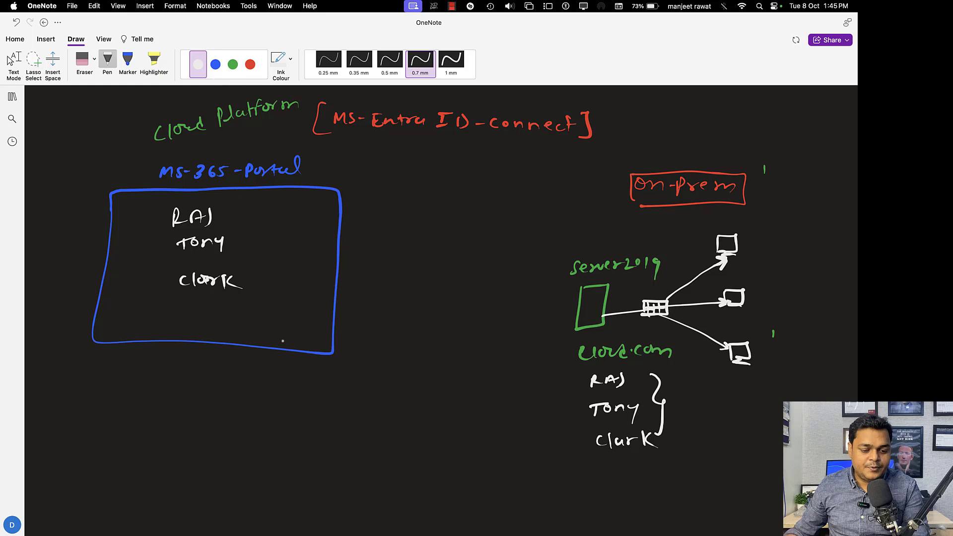
Step: Write step ① 'login MS-365 Portal using Admin' below the portal box
scroll(149, 353, "down", 2)
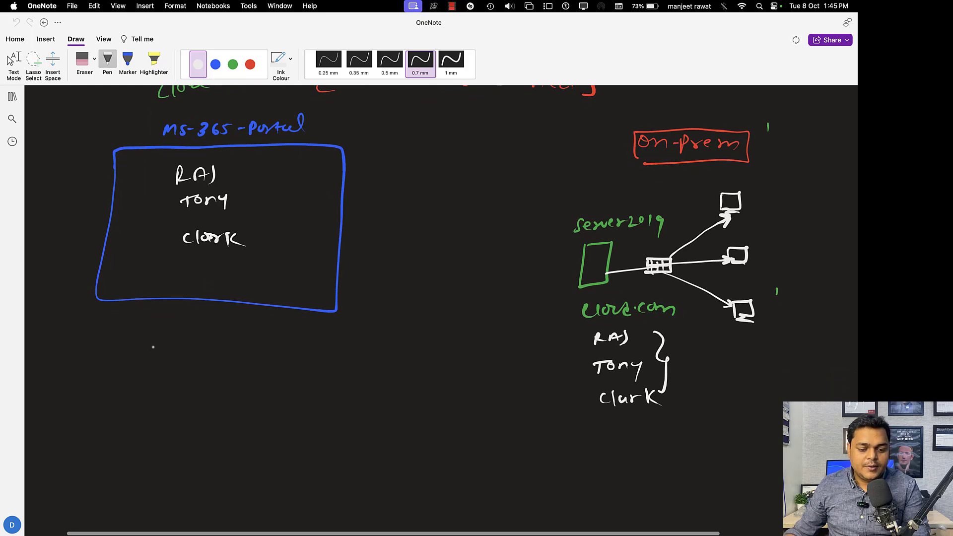
mouse_move(88, 332)
left_mouse_down()
mouse_move(87, 346)
mouse_move(86, 330)
mouse_move(114, 343)
mouse_move(133, 335)
mouse_move(128, 351)
left_mouse_up()
mouse_move(141, 337)
left_mouse_down()
mouse_move(209, 337)
mouse_move(202, 347)
mouse_move(239, 349)
mouse_move(253, 337)
left_mouse_up()
left_click_drag(267, 335, 269, 345)
mouse_move(279, 340)
left_mouse_down()
mouse_move(281, 348)
mouse_move(291, 341)
mouse_move(287, 352)
left_mouse_up()
left_click_drag(285, 343, 352, 348)
mouse_move(363, 341)
left_mouse_down()
mouse_move(377, 348)
mouse_move(373, 366)
mouse_move(406, 346)
left_mouse_up()
left_click_drag(417, 344, 439, 350)
left_click_drag(443, 343, 453, 352)
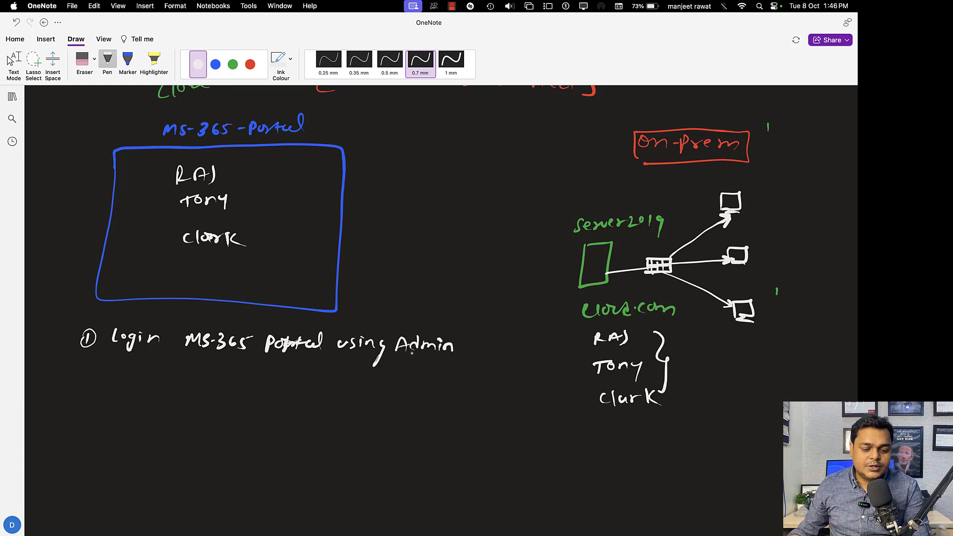
Step: Begin step ② with 'Create user and make it memberof'
mouse_move(85, 377)
left_mouse_down()
mouse_move(77, 383)
mouse_move(92, 378)
mouse_move(87, 390)
left_mouse_up()
mouse_move(111, 383)
left_mouse_down()
mouse_move(105, 391)
mouse_move(124, 385)
left_mouse_up()
left_click_drag(130, 382, 139, 387)
left_click_drag(147, 382, 154, 391)
left_click_drag(147, 384, 160, 383)
left_click_drag(162, 387, 195, 392)
mouse_move(206, 383)
left_mouse_down()
mouse_move(198, 394)
mouse_move(285, 397)
left_mouse_up()
left_click_drag(303, 397, 320, 397)
mouse_move(327, 391)
left_mouse_down()
mouse_move(323, 398)
mouse_move(378, 404)
left_mouse_up()
mouse_move(387, 386)
left_mouse_down()
mouse_move(386, 405)
mouse_move(395, 396)
mouse_move(469, 403)
left_mouse_up()
mouse_move(471, 403)
left_mouse_down()
mouse_move(478, 396)
mouse_move(496, 408)
left_mouse_up()
left_click_drag(489, 397, 504, 395)
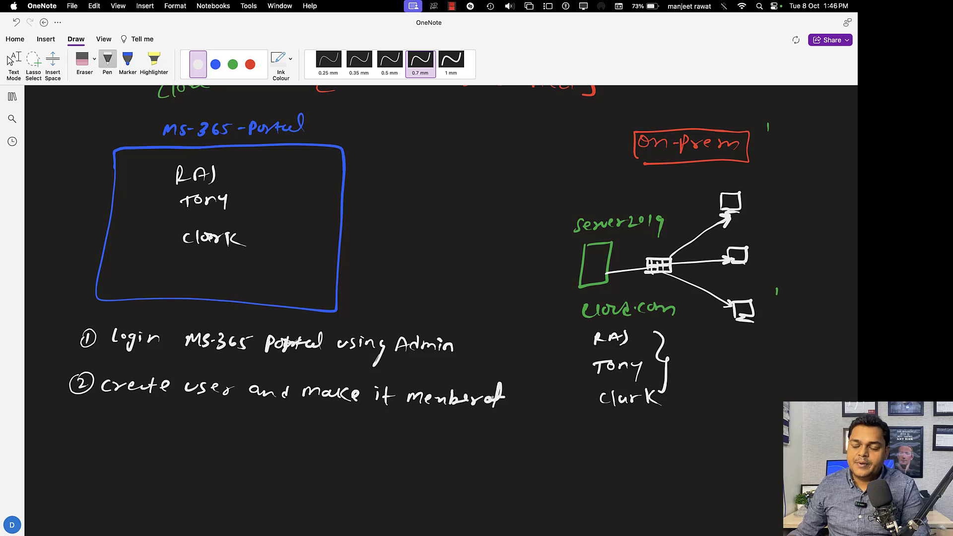
Step: Finish step ② with 'Global.' on the next line
mouse_move(182, 408)
left_mouse_down()
mouse_move(174, 423)
mouse_move(193, 422)
left_mouse_up()
left_click_drag(207, 407, 212, 423)
left_click_drag(223, 417, 238, 426)
left_click(249, 423)
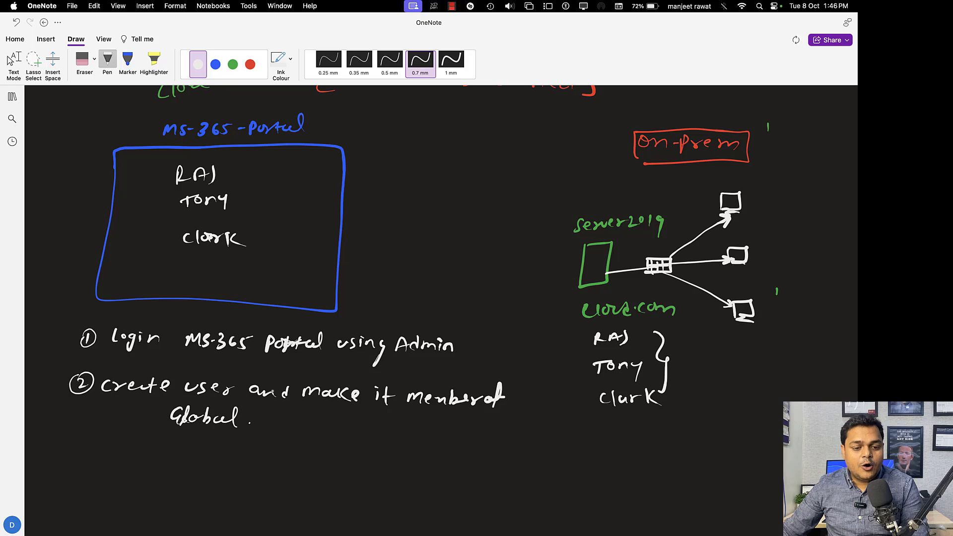
scroll(272, 391, "down", 2)
scroll(272, 391, "up", 1)
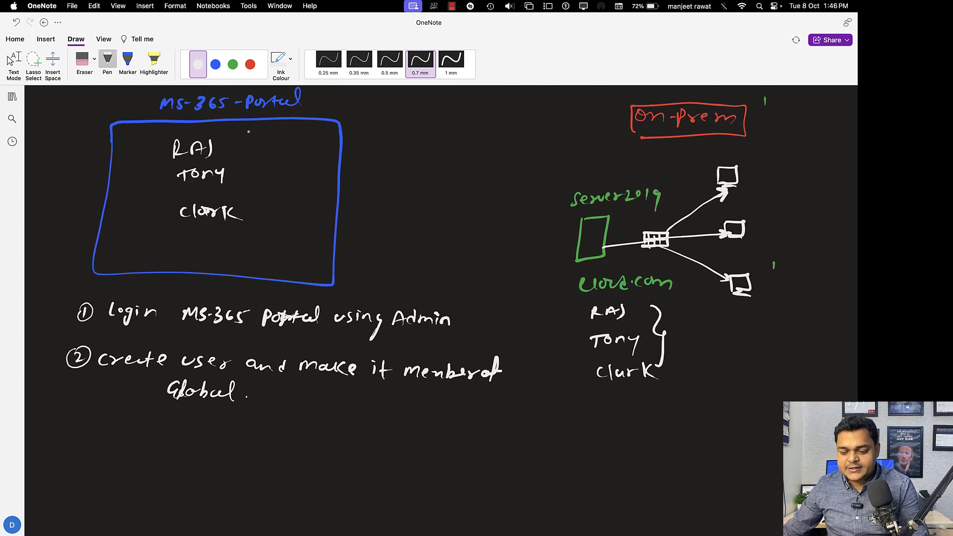
Step: Start a red on-prem list: item 1 'AD DS', item 2 '25mbps Internet'
left_click(250, 65)
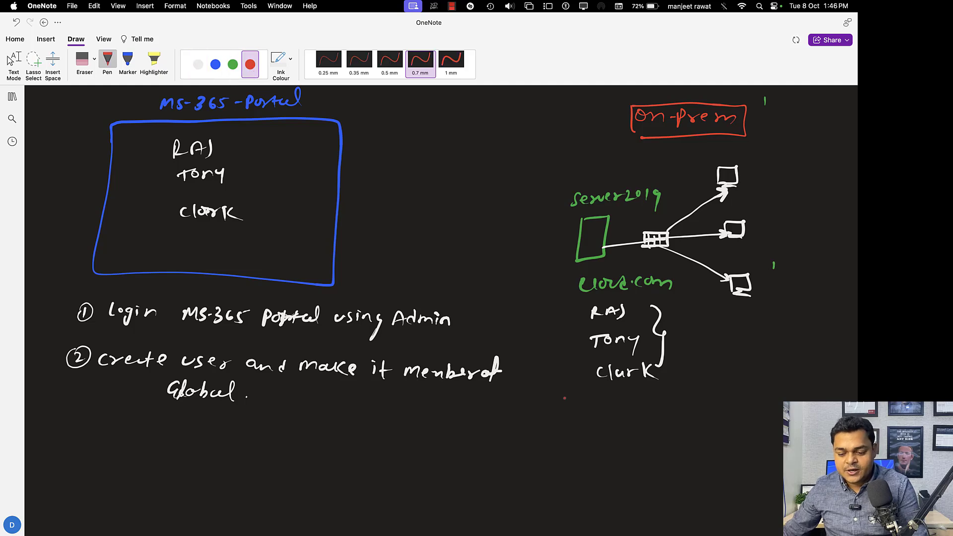
mouse_move(573, 397)
left_mouse_down()
mouse_move(592, 410)
mouse_move(615, 399)
mouse_move(621, 410)
mouse_move(641, 411)
left_mouse_up()
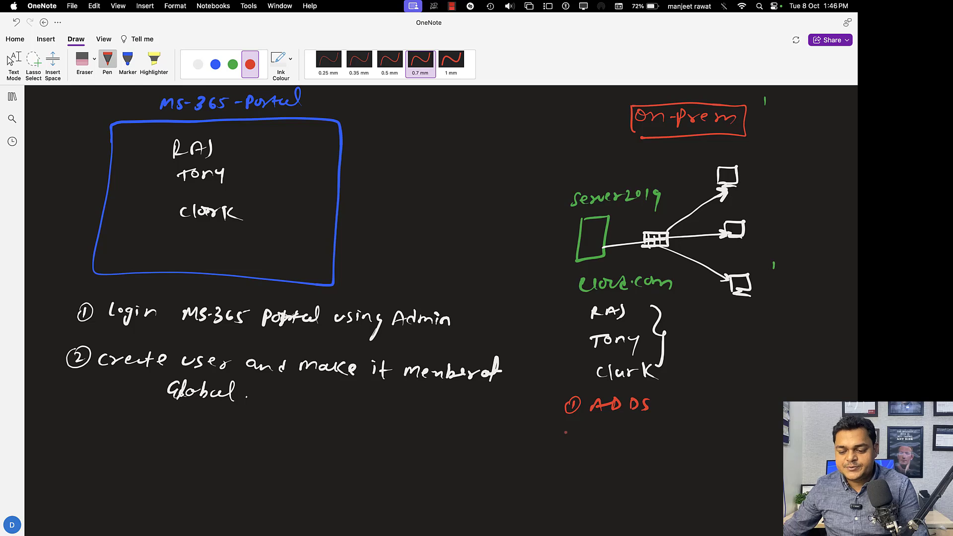
left_click_drag(570, 428, 618, 440)
mouse_move(624, 428)
left_mouse_down()
mouse_move(616, 439)
mouse_move(632, 429)
left_mouse_up()
left_click_drag(633, 438, 648, 435)
left_click_drag(651, 425, 670, 436)
mouse_move(674, 430)
left_mouse_down()
mouse_move(681, 438)
mouse_move(698, 428)
left_mouse_up()
mouse_move(694, 429)
left_mouse_down()
mouse_move(693, 440)
mouse_move(724, 440)
left_mouse_up()
left_click_drag(719, 433, 764, 438)
left_click_drag(764, 420, 767, 437)
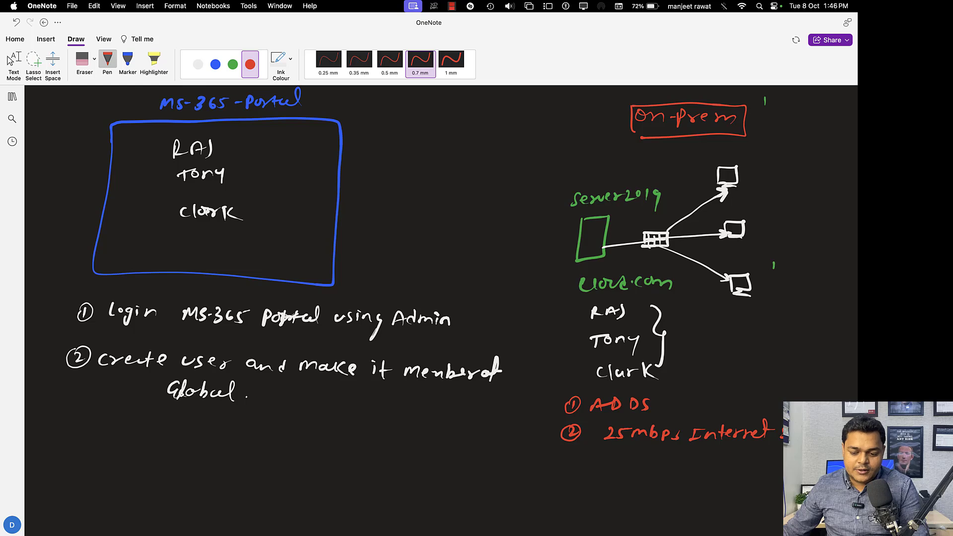
Step: Add red items 3 'Download' and 4 'Install AD Co' to the list
mouse_move(561, 457)
left_mouse_down()
mouse_move(562, 470)
mouse_move(563, 455)
mouse_move(601, 468)
left_mouse_up()
mouse_move(597, 458)
left_mouse_down()
mouse_move(641, 466)
mouse_move(725, 457)
mouse_move(736, 468)
mouse_move(778, 457)
left_mouse_up()
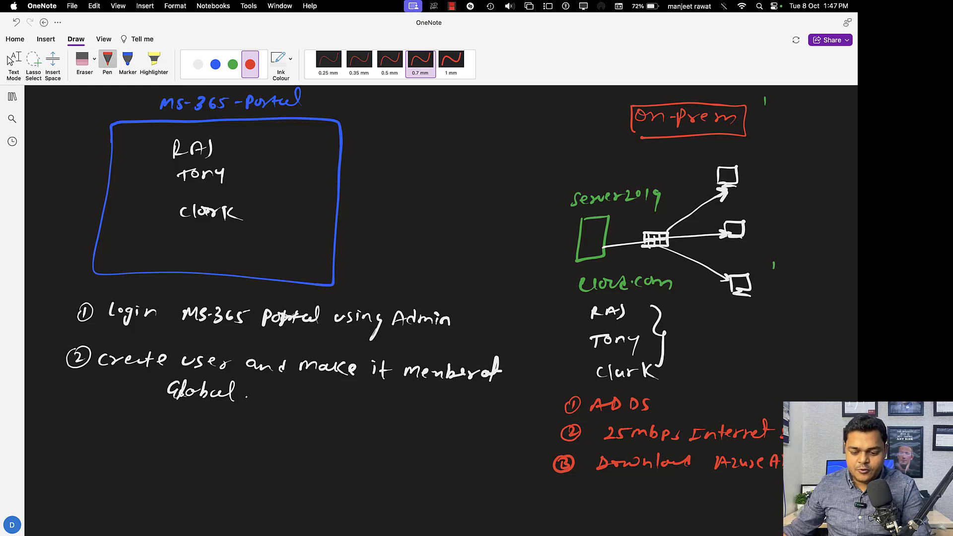
scroll(437, 298, "down", 3)
scroll(437, 298, "up", 1)
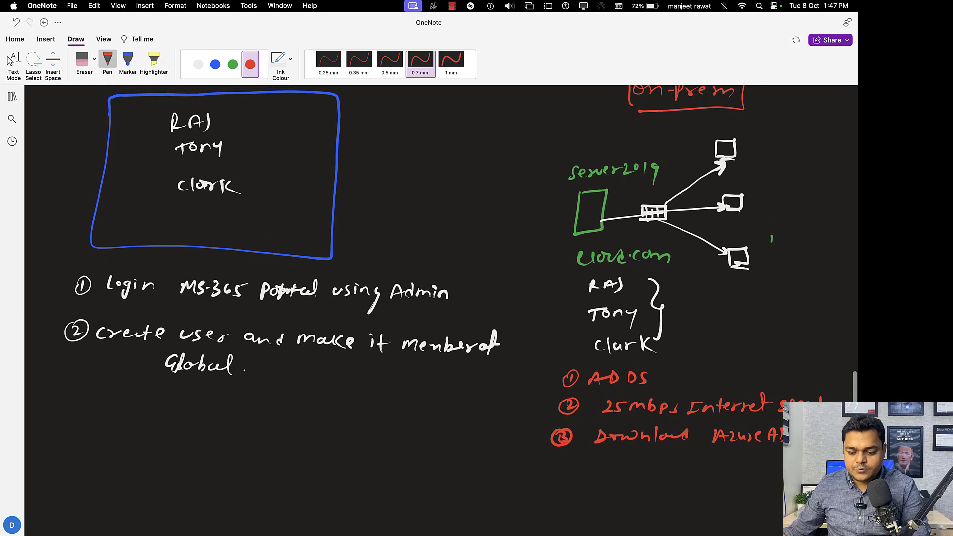
mouse_move(552, 464)
left_mouse_down()
mouse_move(557, 473)
mouse_move(559, 460)
left_mouse_up()
left_click_drag(585, 463, 591, 475)
left_click_drag(585, 465, 601, 463)
mouse_move(616, 474)
left_mouse_down()
mouse_move(647, 461)
mouse_move(706, 474)
left_mouse_up()
left_click_drag(716, 469, 762, 472)
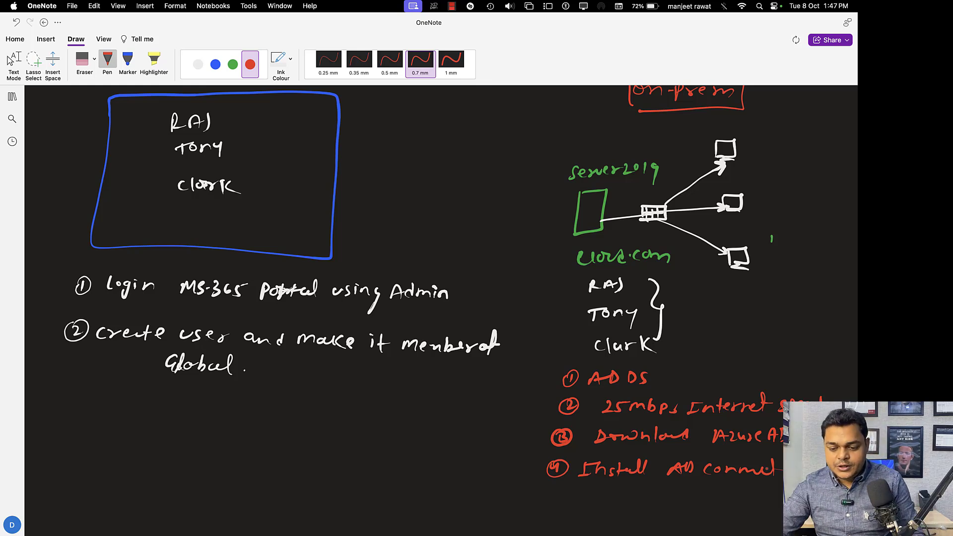
Step: Draw red arrows from the on-prem users to clark and beside Tony, then return to the server
scroll(441, 308, "up", 3)
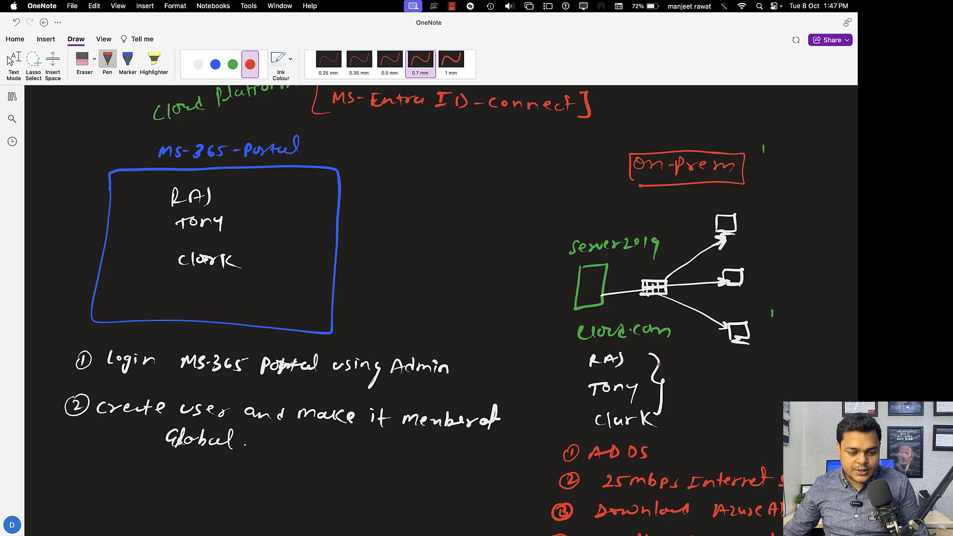
mouse_move(660, 364)
left_mouse_down()
mouse_move(621, 293)
mouse_move(237, 244)
mouse_move(242, 253)
left_mouse_up()
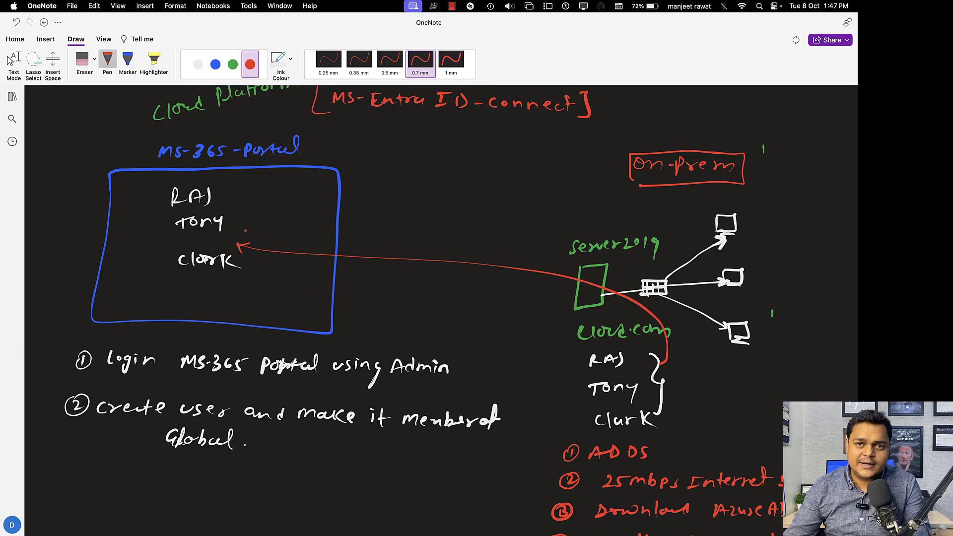
left_click_drag(230, 199, 242, 233)
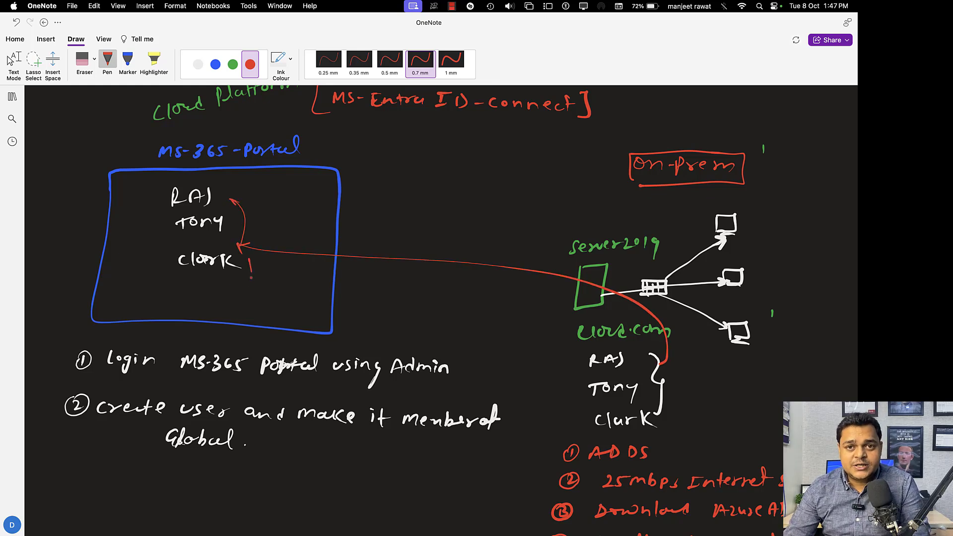
left_click_drag(252, 278, 248, 292)
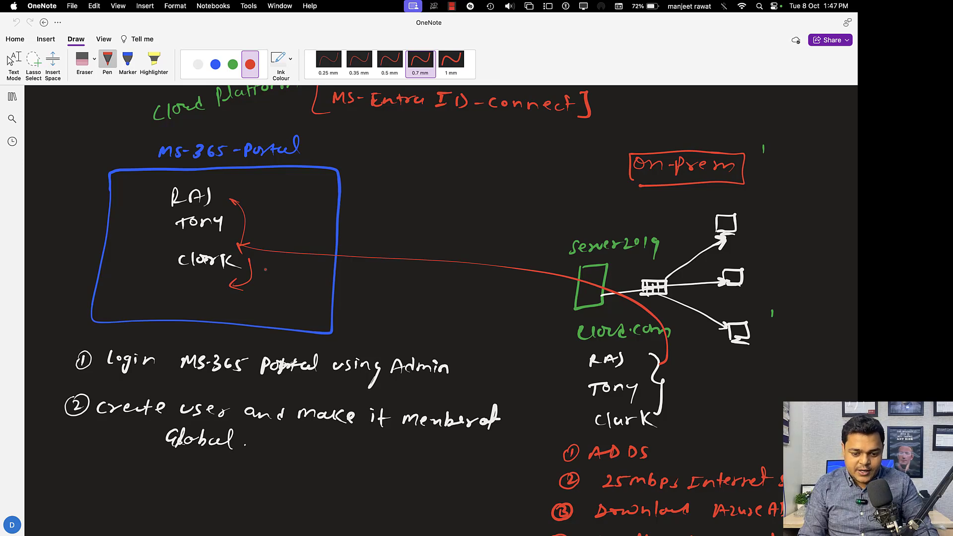
key("ctrl+Left")
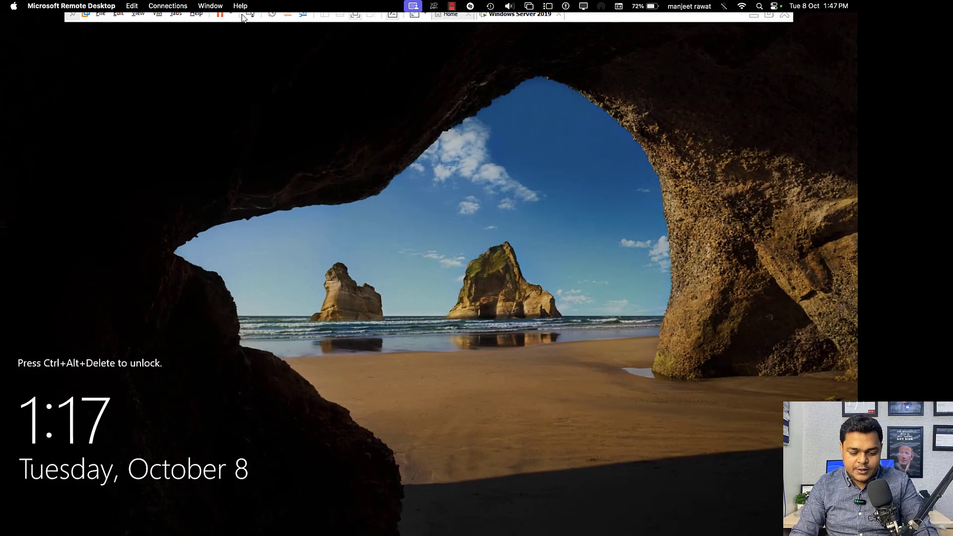
Step: Unlock the server and sign in as CLOUD\Administrator with the account password
left_click(251, 15)
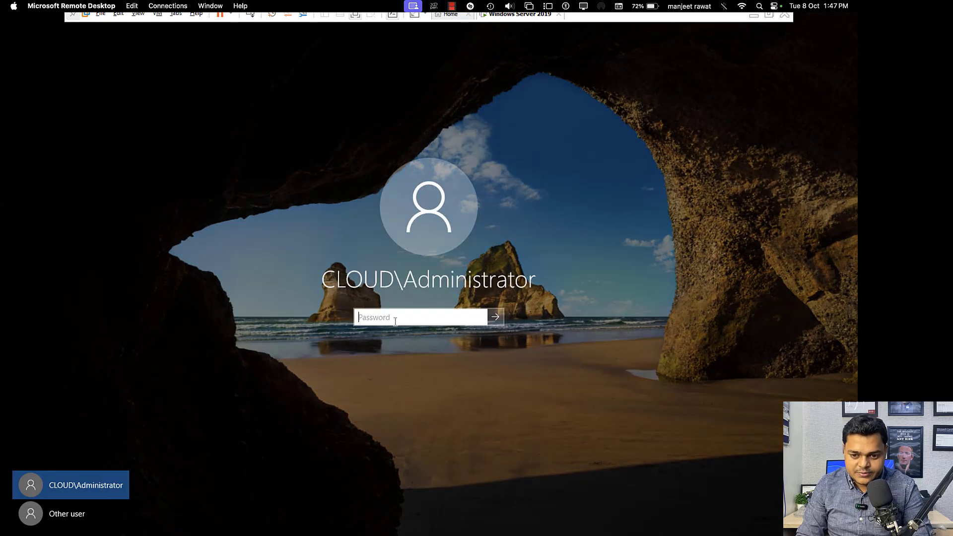
type("••••••")
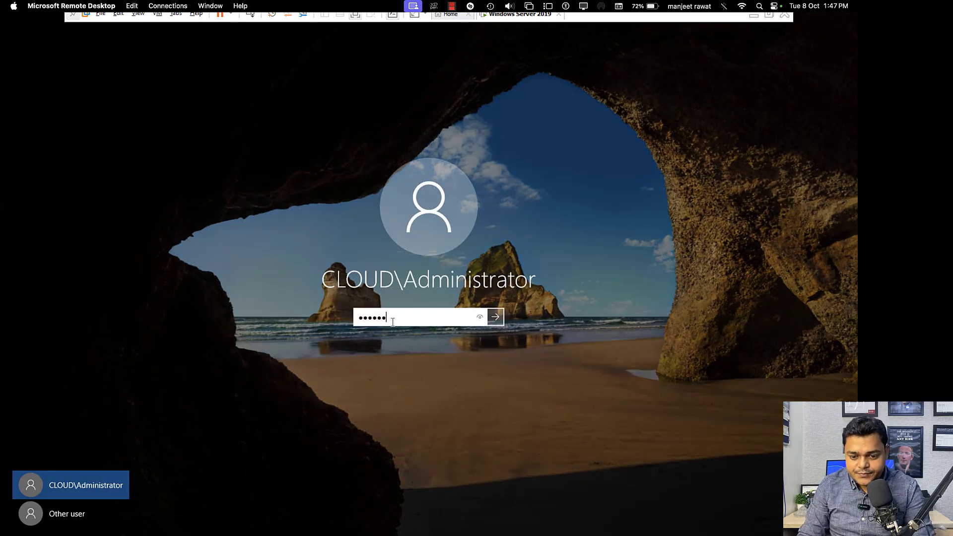
type("•••")
key("Return")
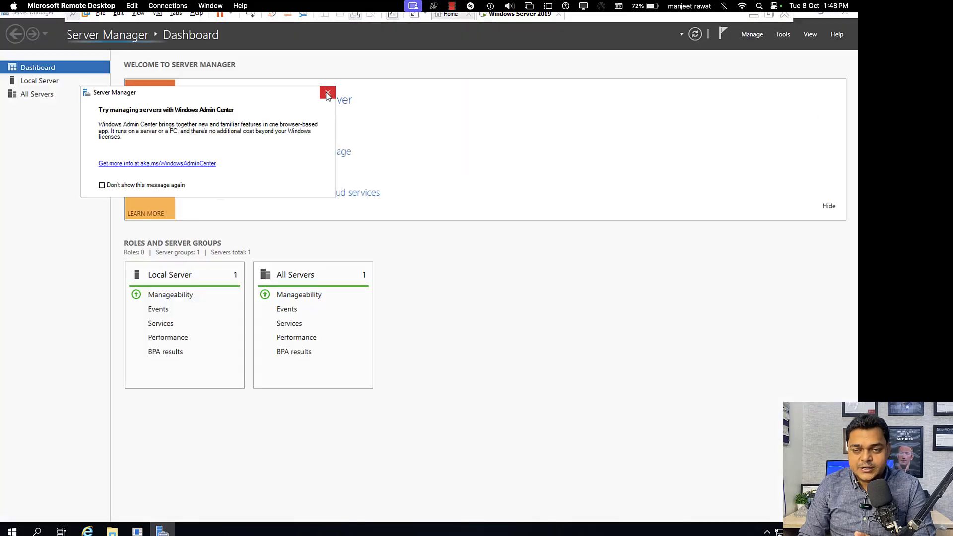
Step: Open Active Directory Users and Computers maximized and start a new user in cloud.com/Users
left_click(328, 92)
left_click(786, 38)
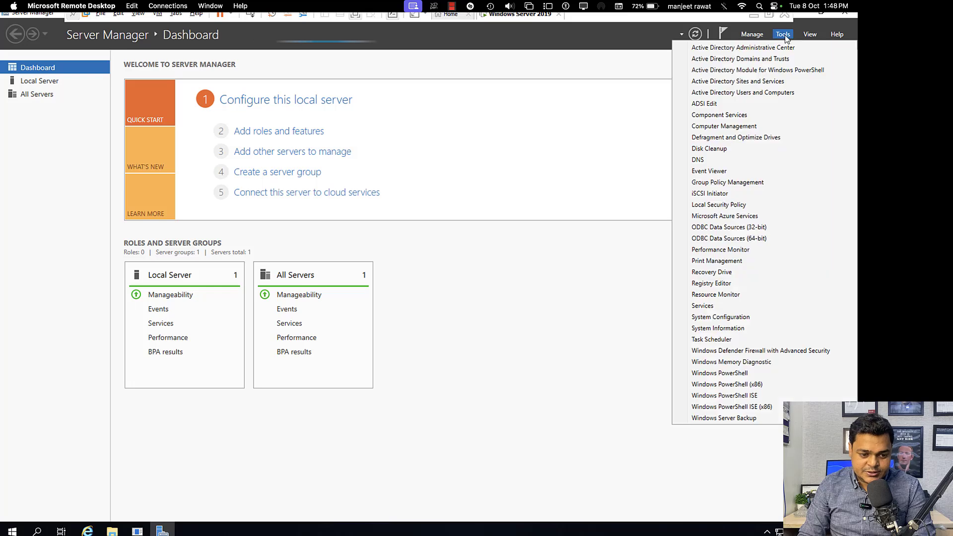
left_click(736, 95)
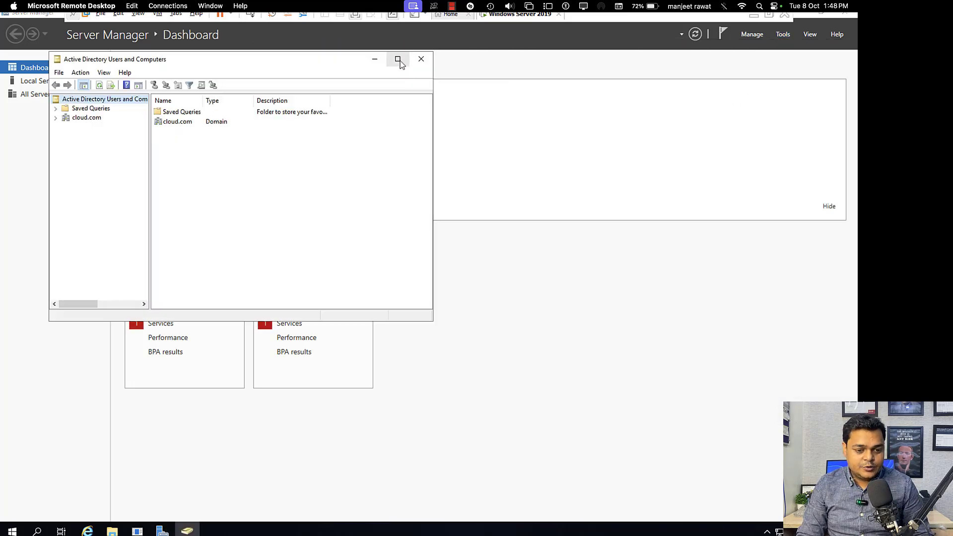
left_click(398, 59)
left_click(45, 70)
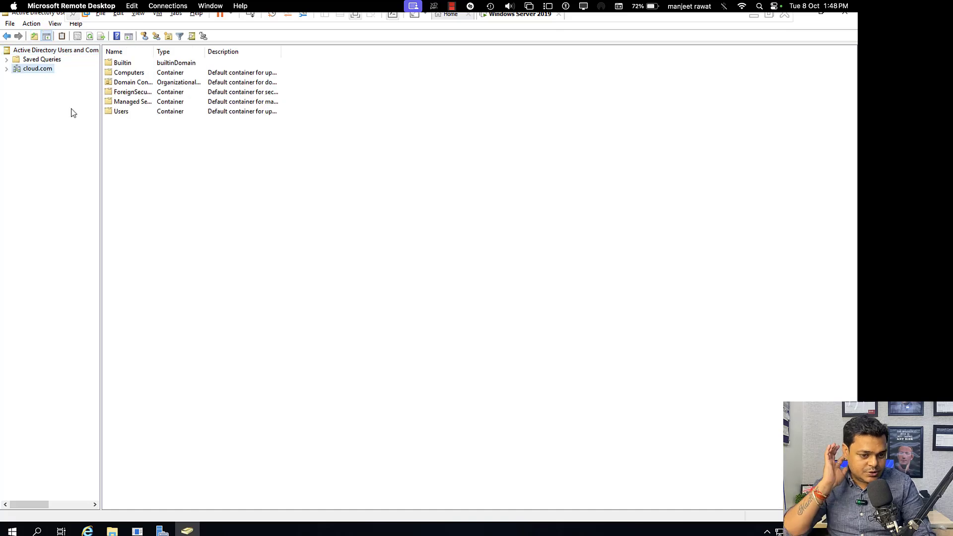
double_click(119, 113)
left_click(144, 37)
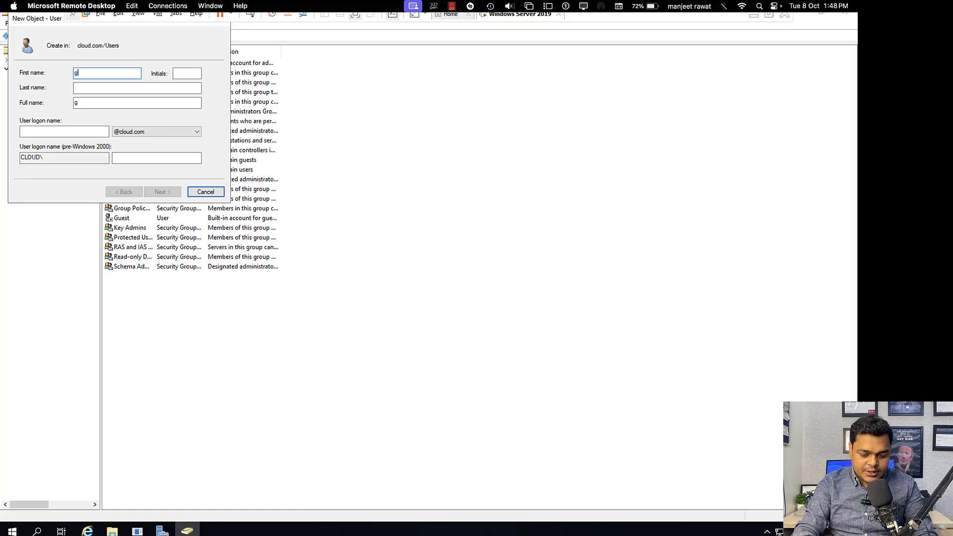
Step: Create user Telnet with logon name Telnet and a password with no forced change at next logon
type("Telnet")
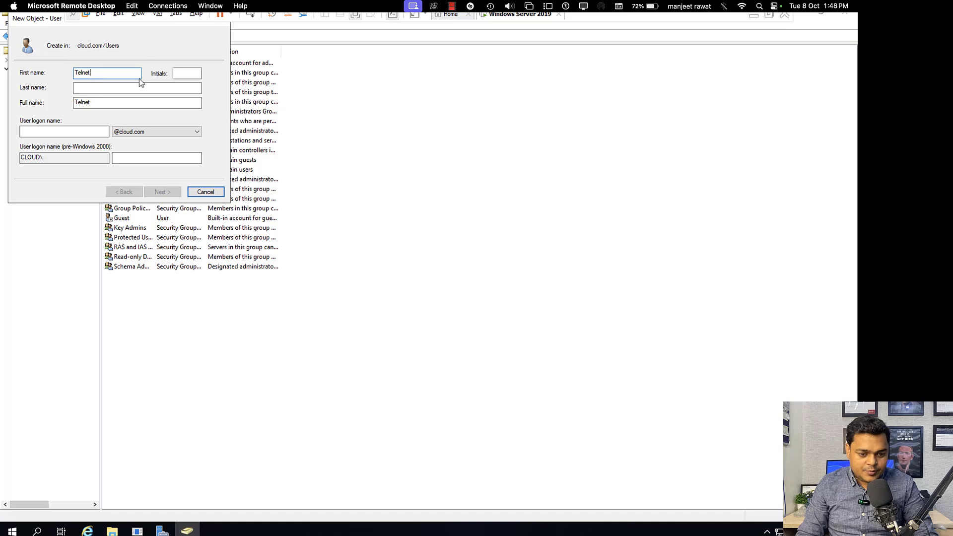
left_click(64, 132)
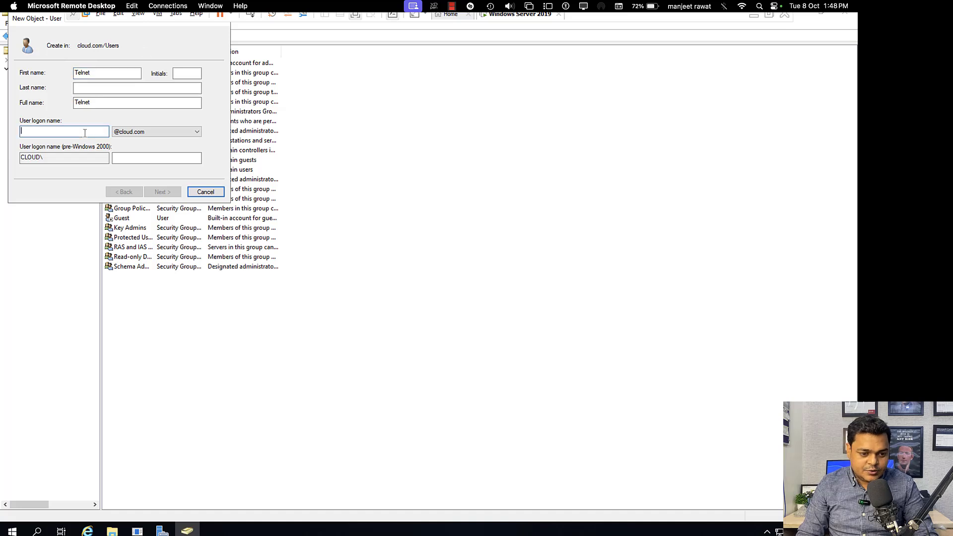
type("Telnet")
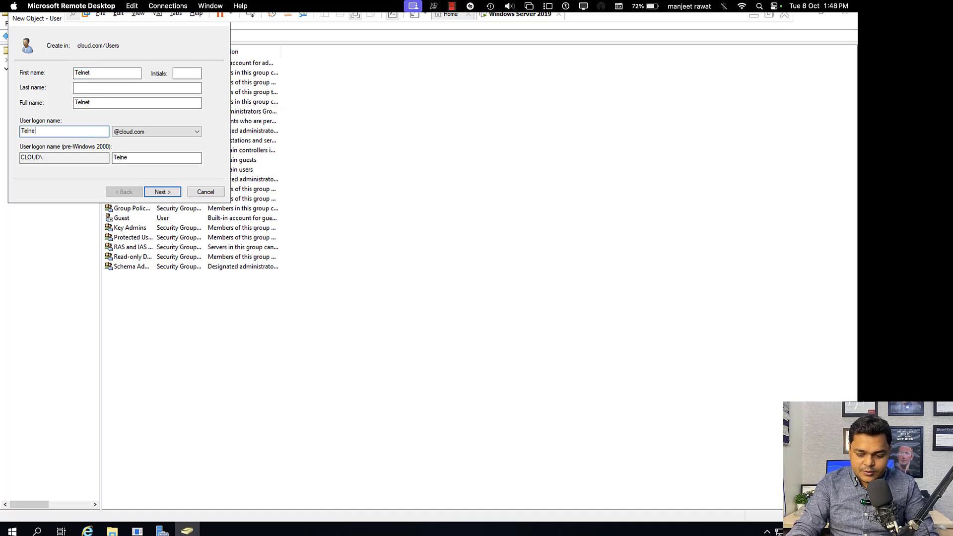
left_click(161, 192)
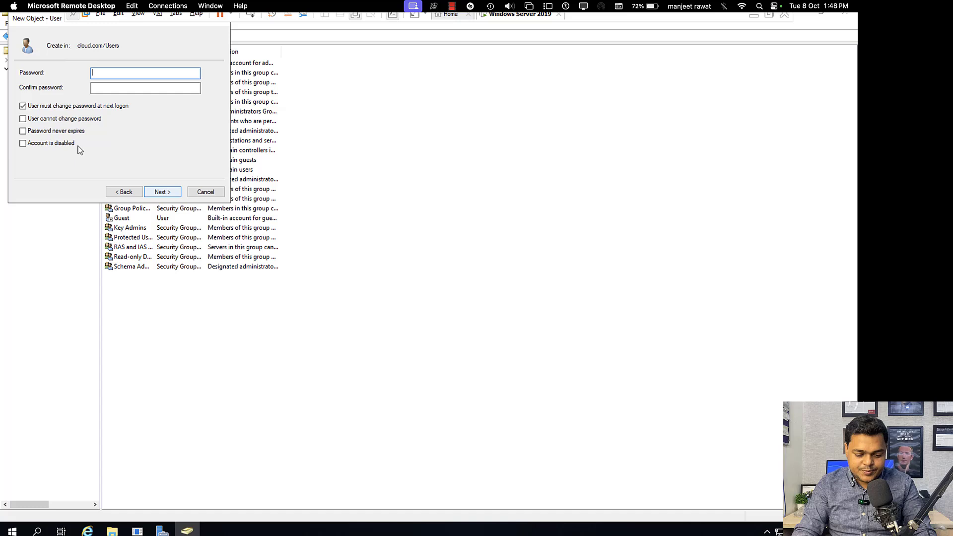
left_click(49, 108)
left_click(96, 74)
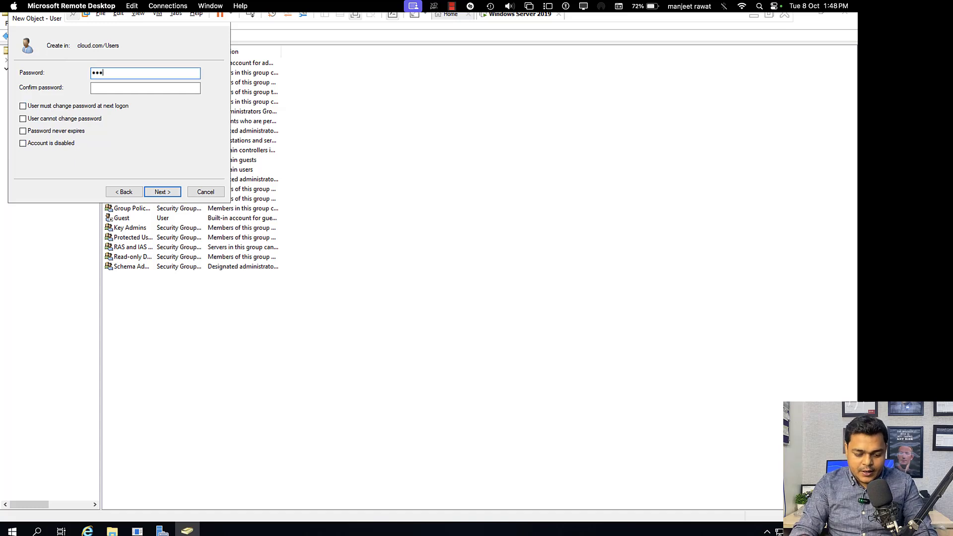
type("•••••")
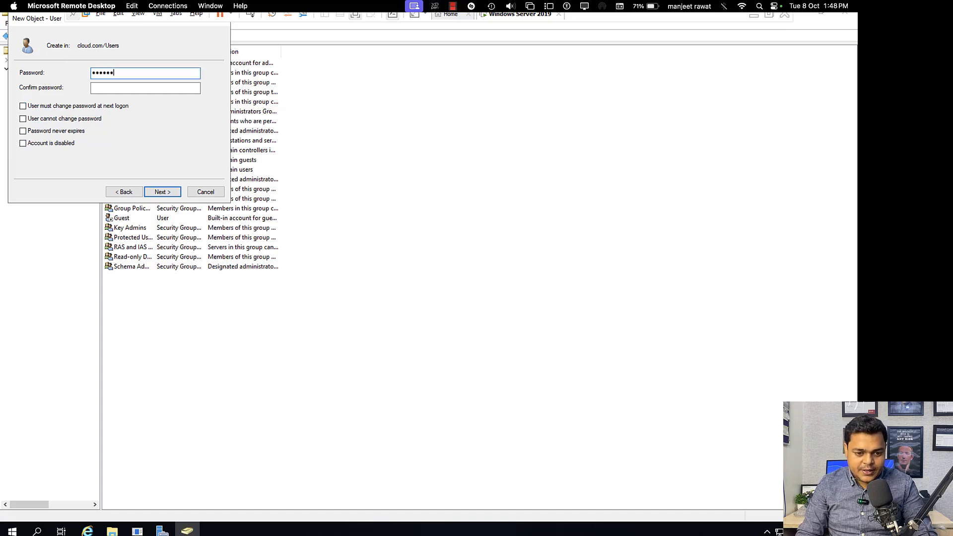
key("Tab")
type("•••")
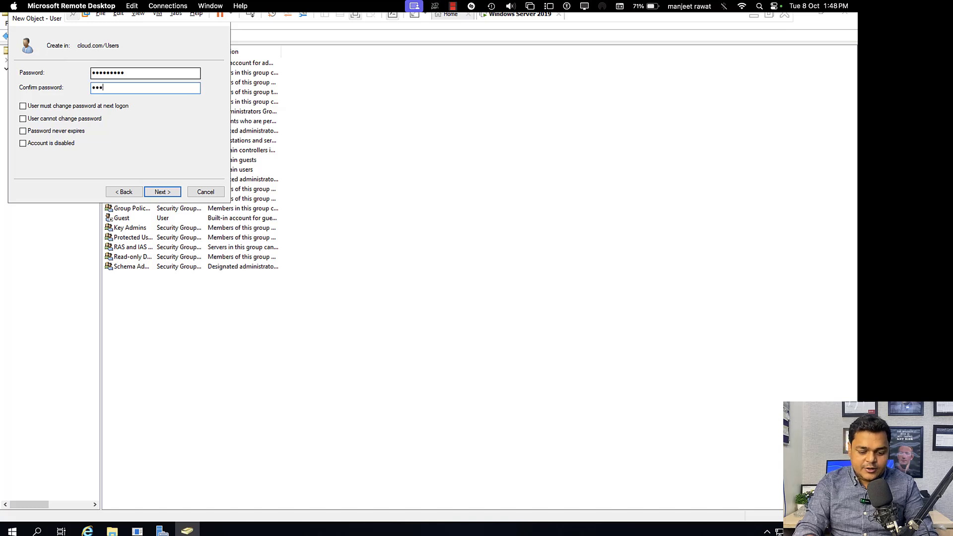
type("••••••")
key("Return")
key("Return")
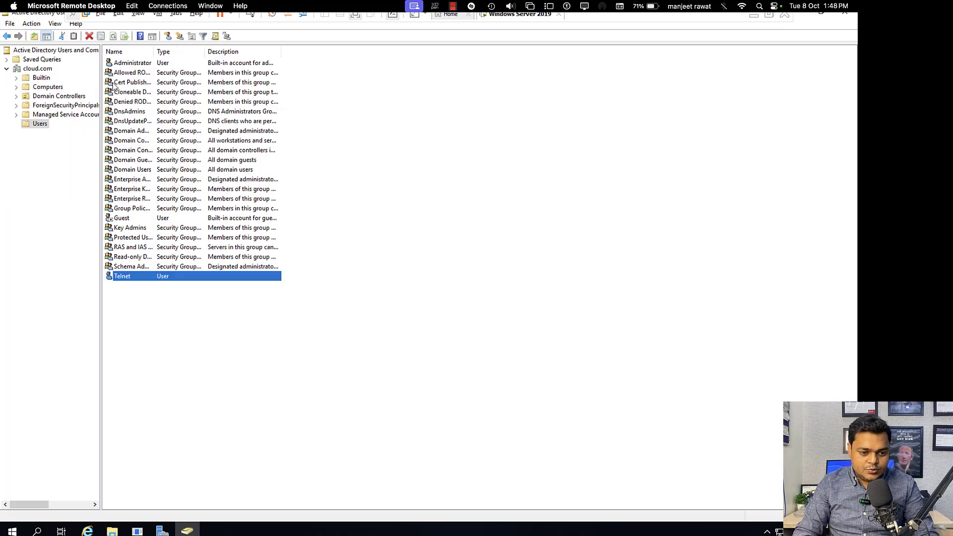
Step: Create another user, alibaba, with logon name alibaba and a password that need not change
left_click(169, 36)
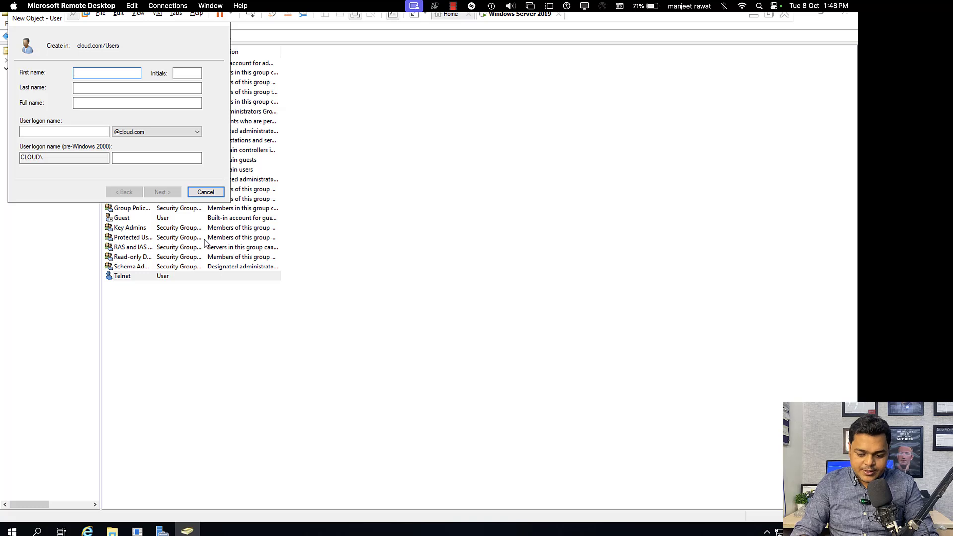
type("alibaba")
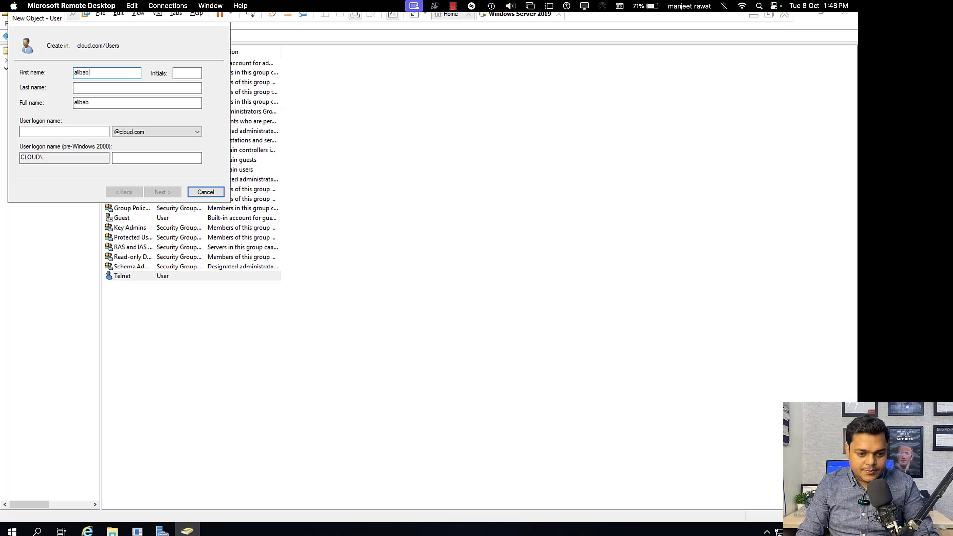
left_click(63, 131)
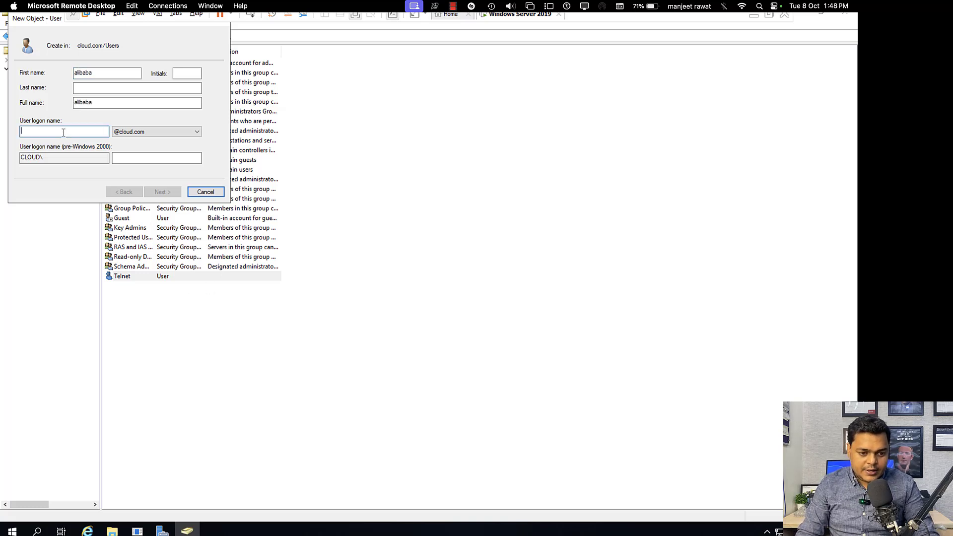
type("alibaba")
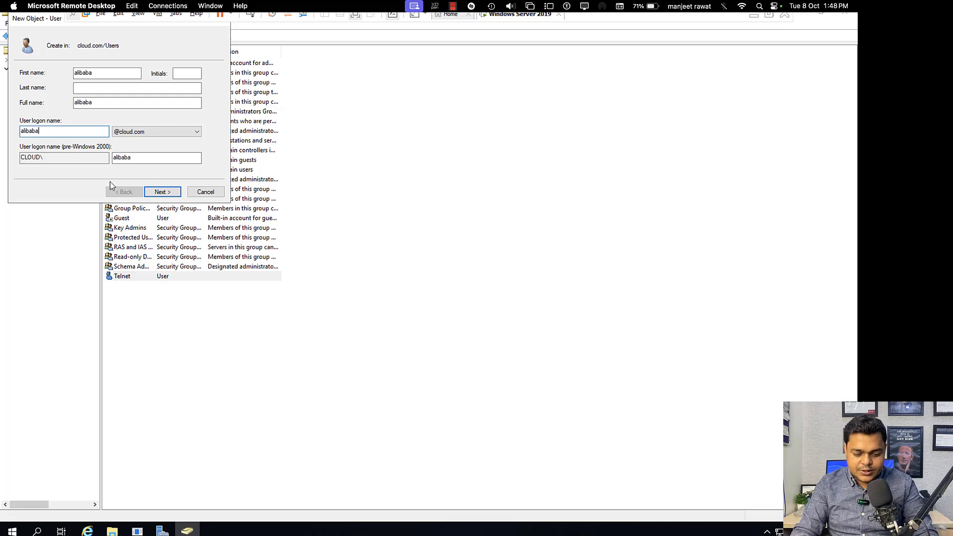
left_click(158, 192)
left_click(22, 106)
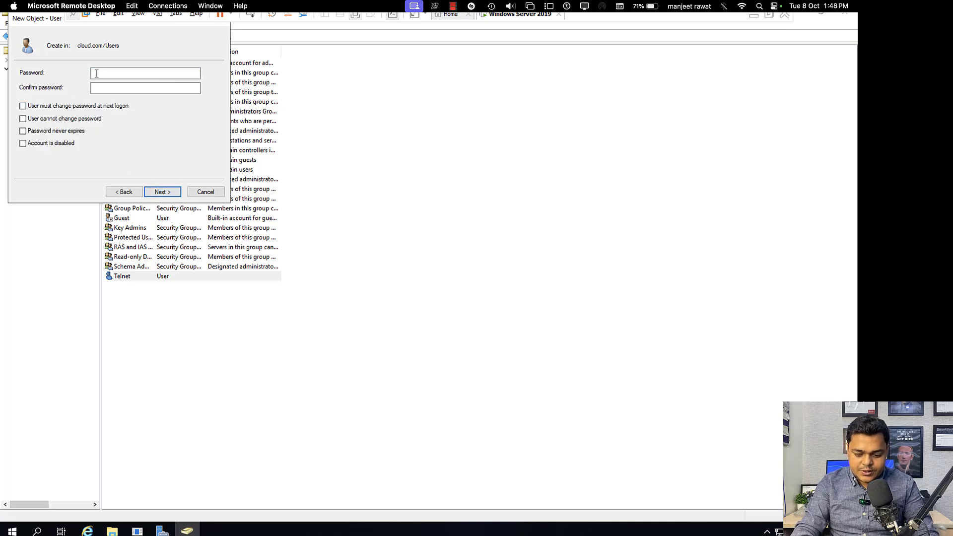
left_click(99, 73)
type("•••")
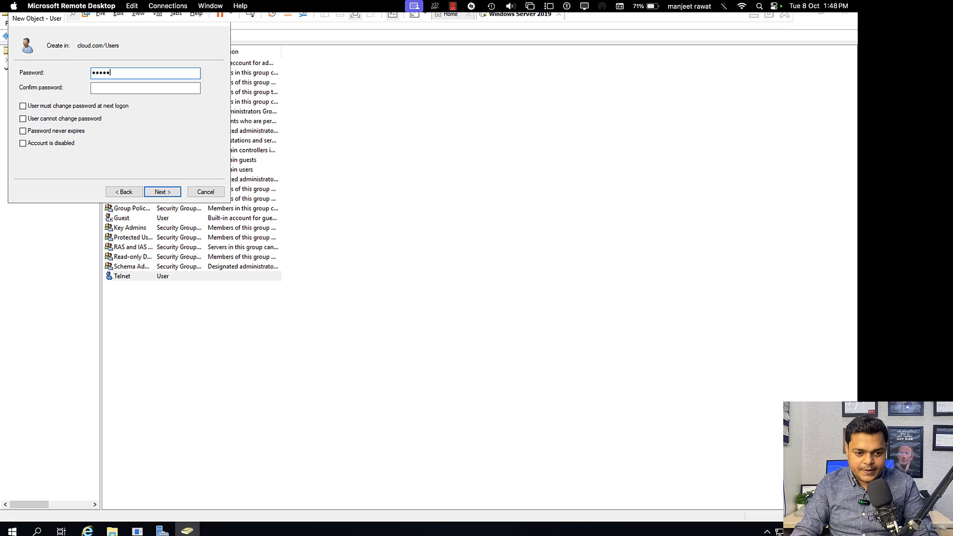
key("Tab")
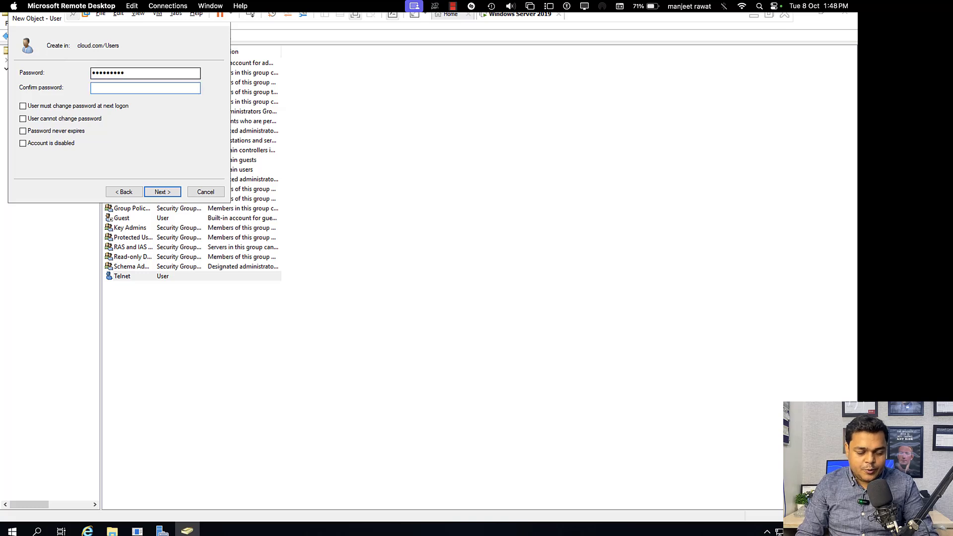
type("•••••••••")
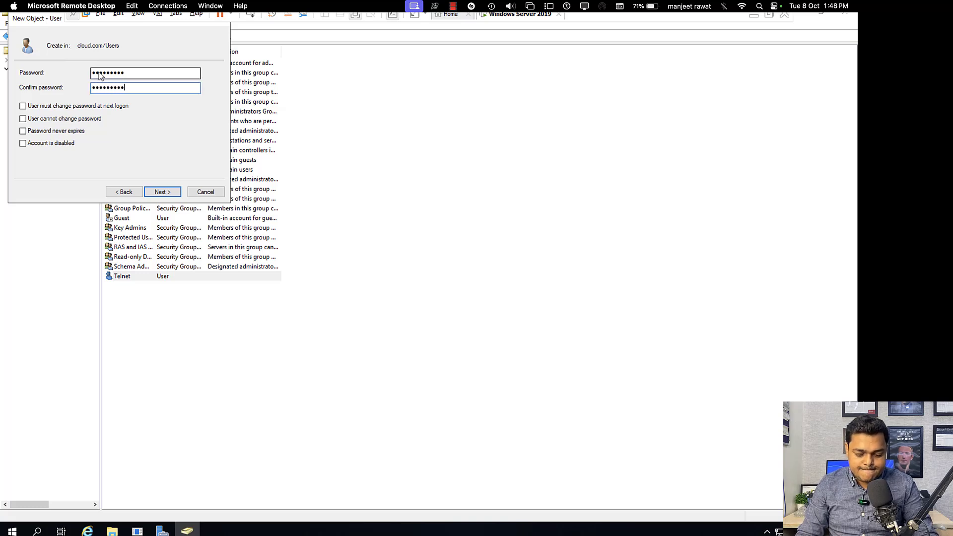
key("Return")
key("Return")
Step: Create user tony with logon name tony and a password, without forcing a change at next logon
left_click(172, 37)
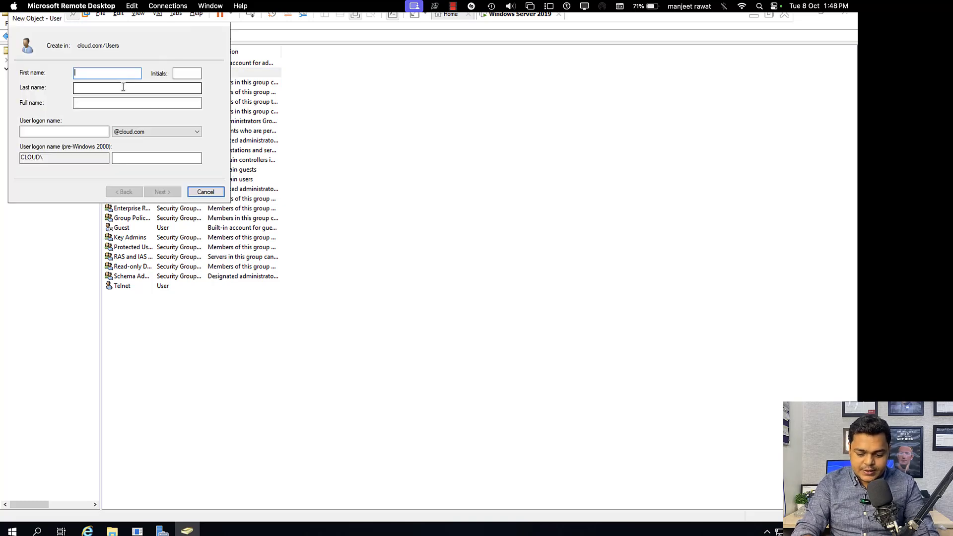
type("ton")
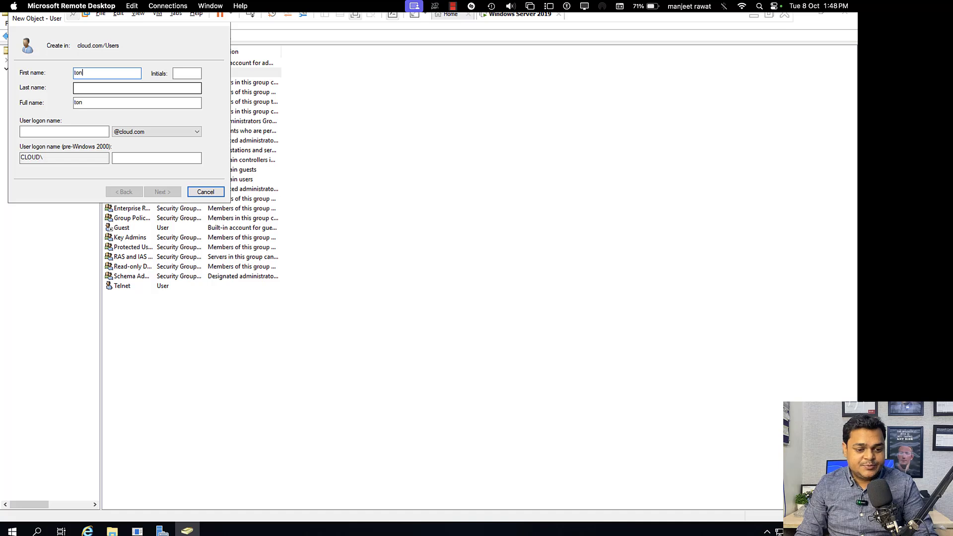
type("y")
left_click(87, 131)
type("t")
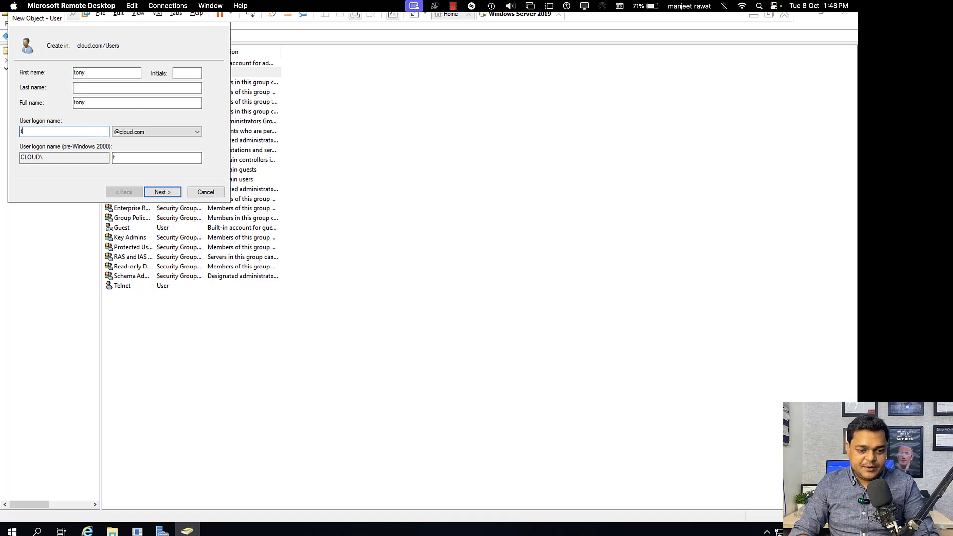
type("ony")
left_click(162, 191)
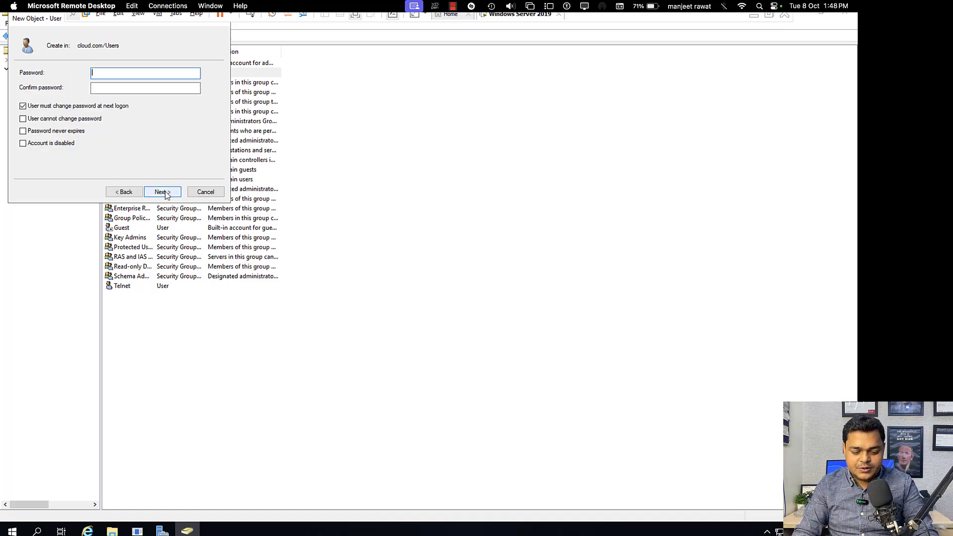
left_click(55, 106)
left_click(105, 72)
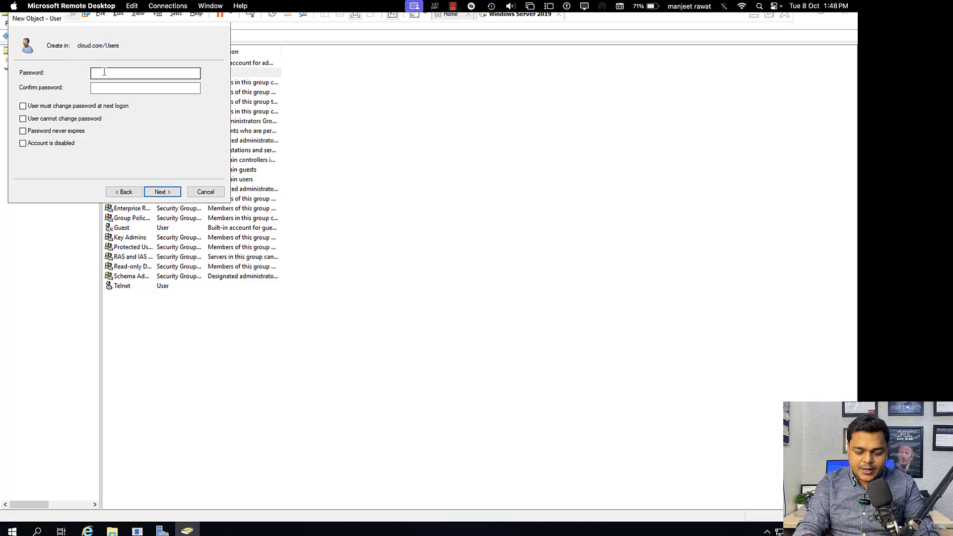
type("••••••")
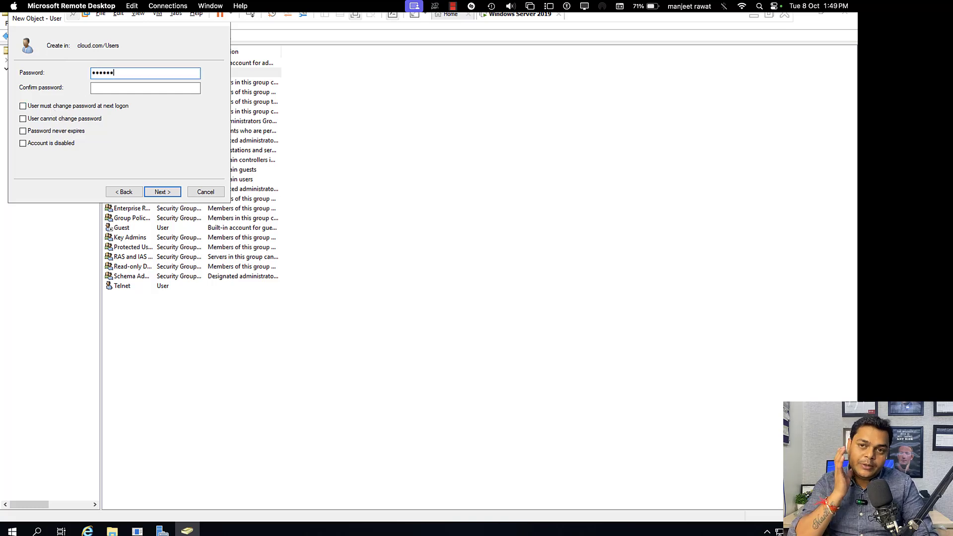
type("•••")
key("Tab")
type("••")
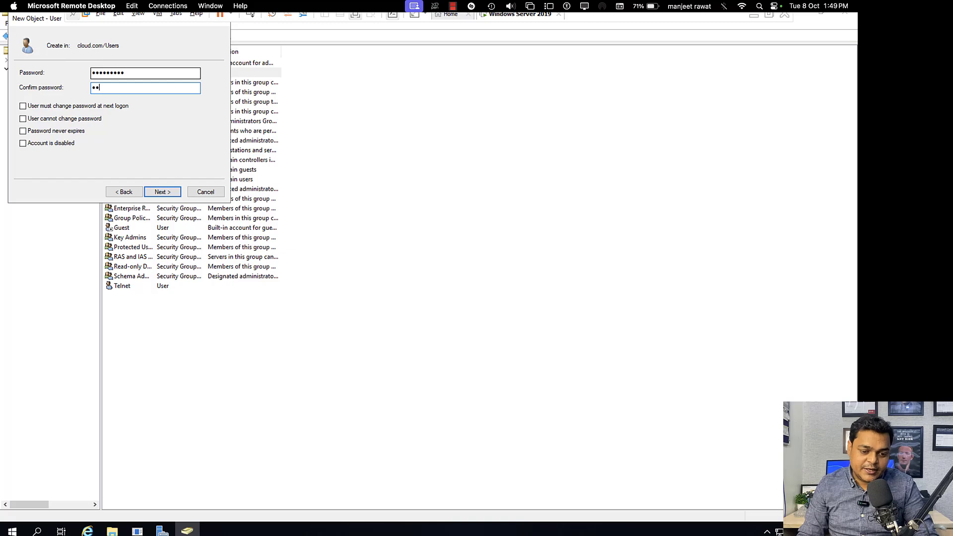
type("•••••••")
key("Return")
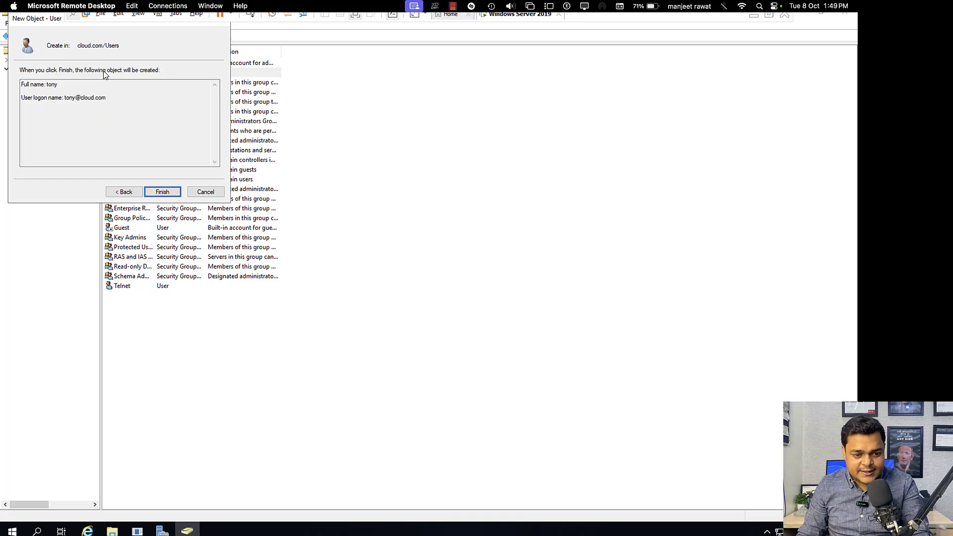
left_click(162, 192)
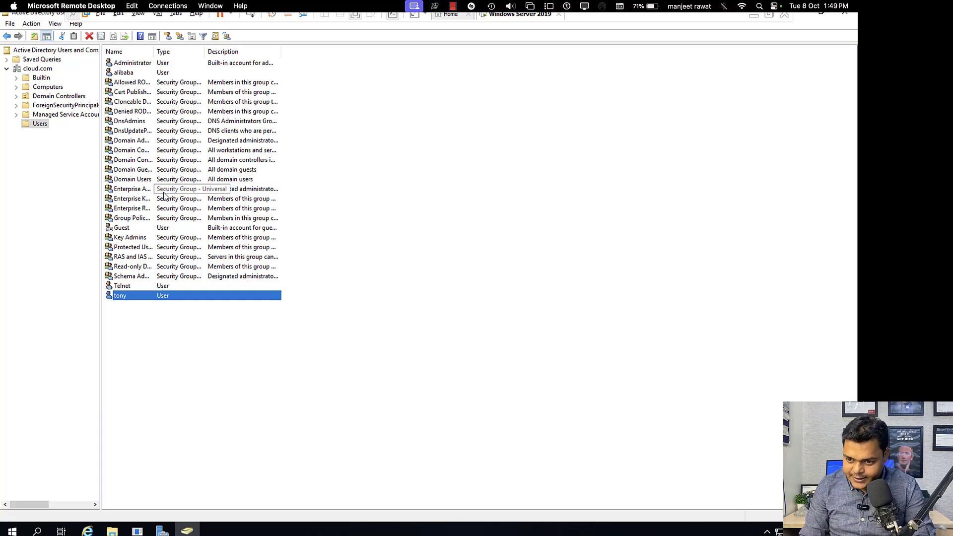
Step: Close Active Directory Users and Computers and Server Manager, dismissing the shutdown reason prompt
key("ctrl+Left")
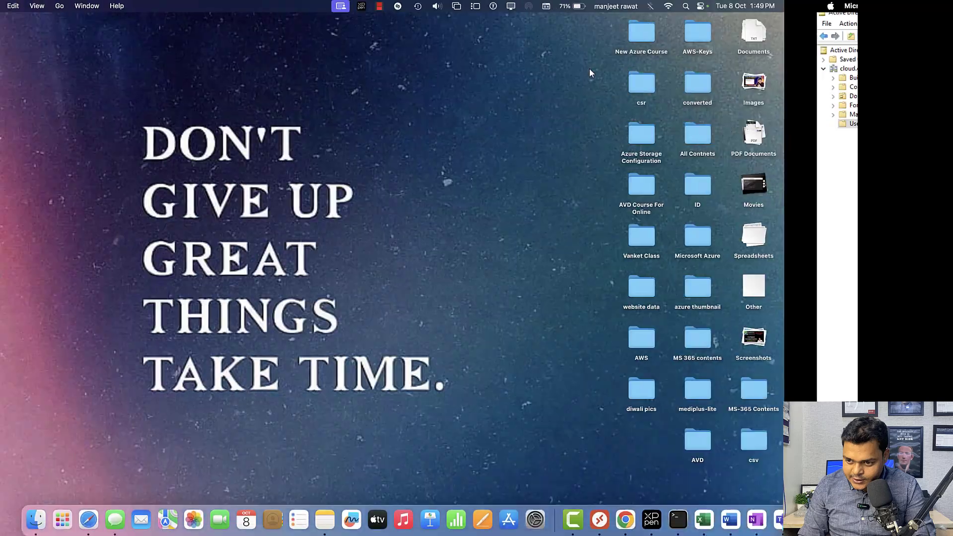
key("ctrl+Right")
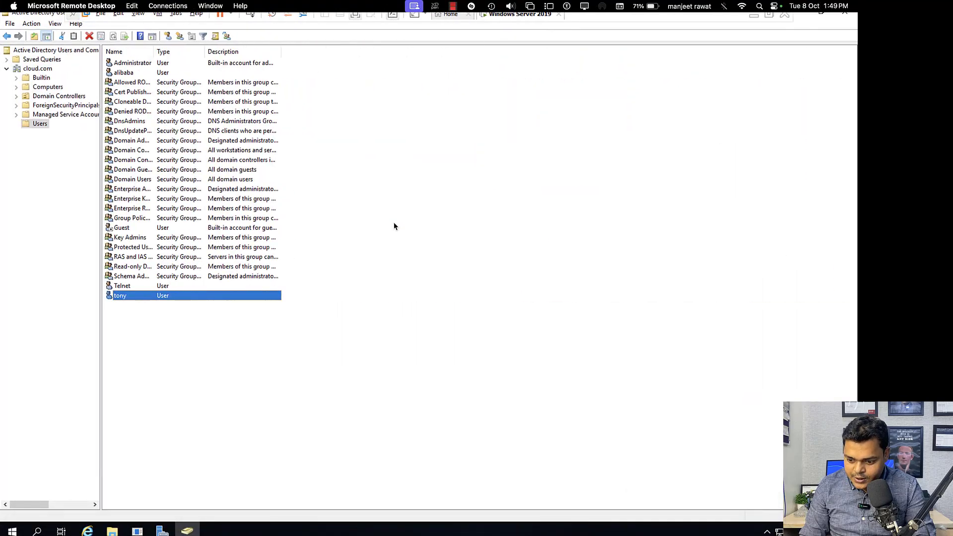
left_click(845, 16)
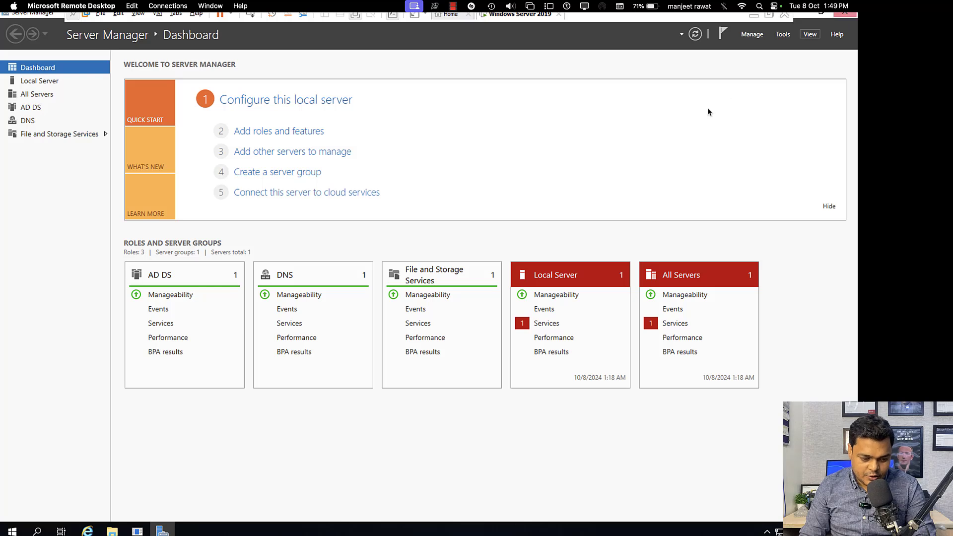
left_click(846, 16)
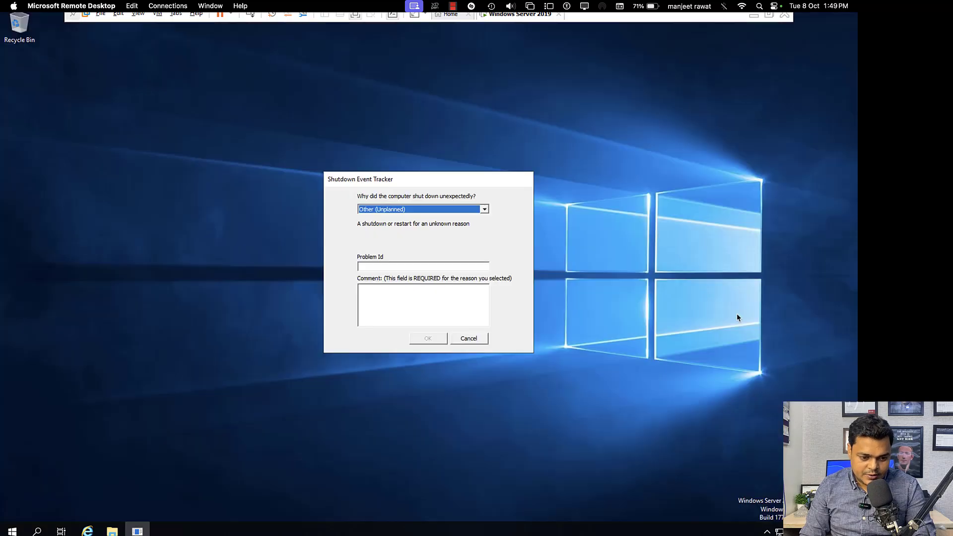
left_click(461, 341)
Step: Relaunch Server Manager, turn IE Enhanced Security Configuration off for Administrators and Users, then close it
left_click(21, 529)
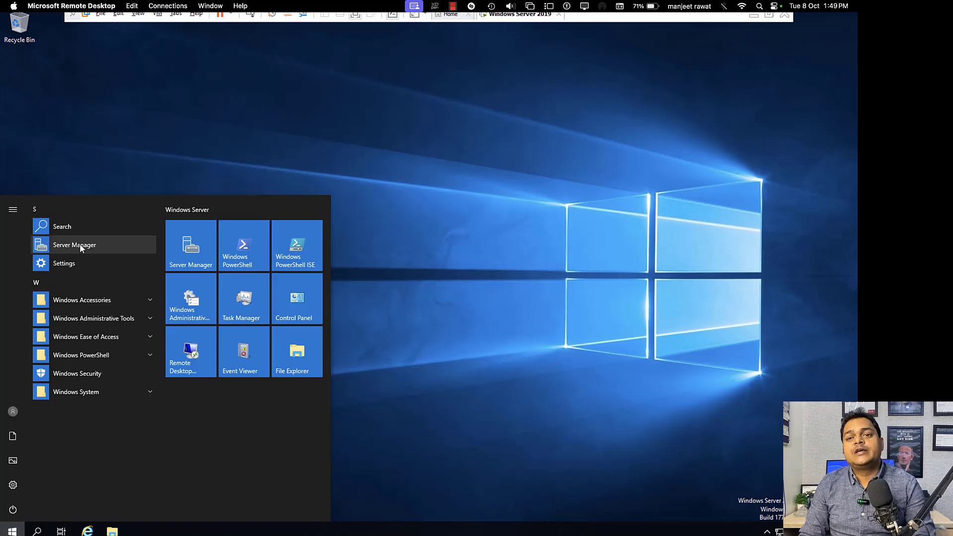
left_click(199, 239)
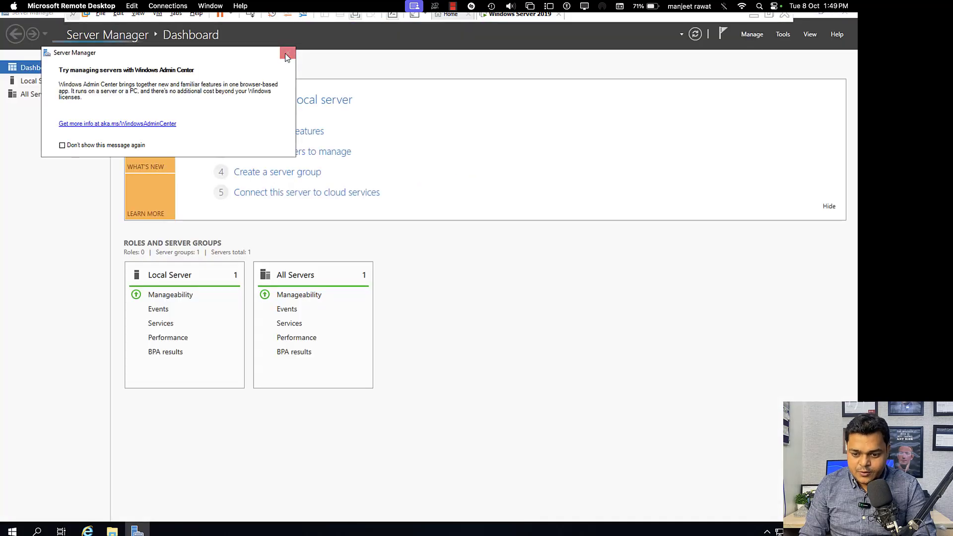
left_click(288, 53)
left_click(50, 83)
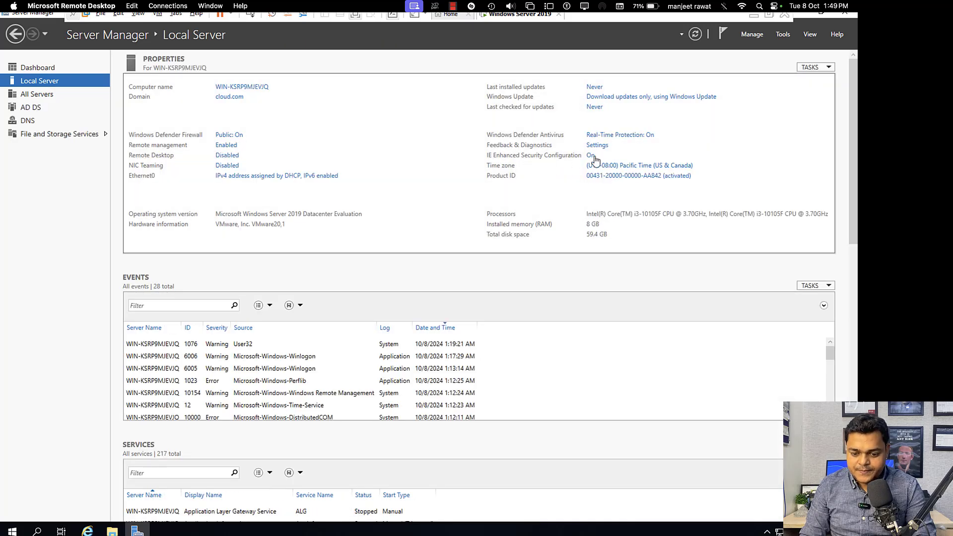
left_click(591, 155)
left_click(367, 254)
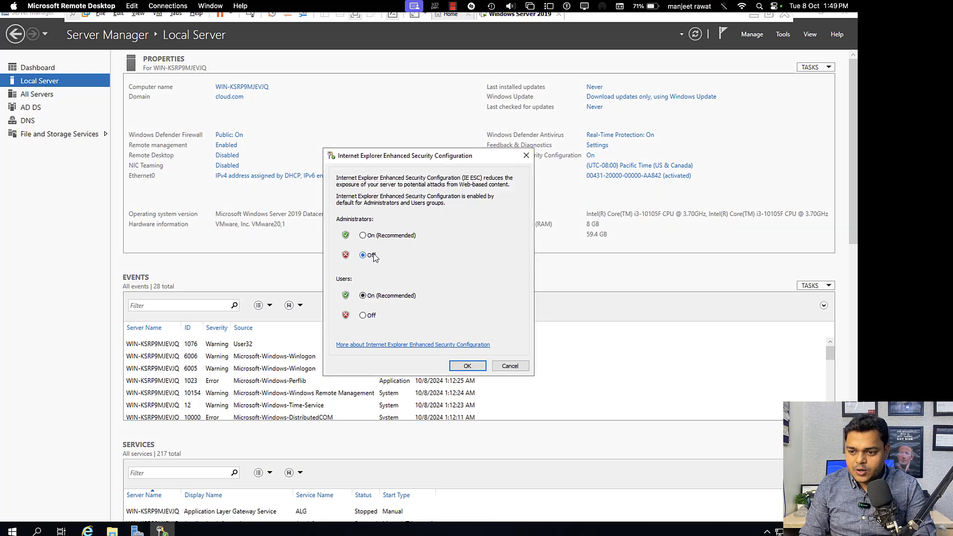
left_click(370, 316)
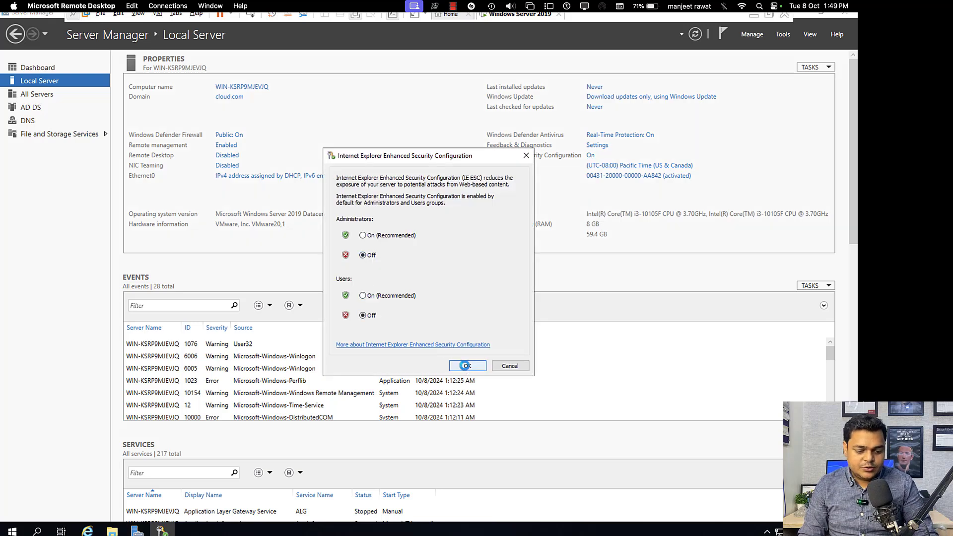
left_click(467, 366)
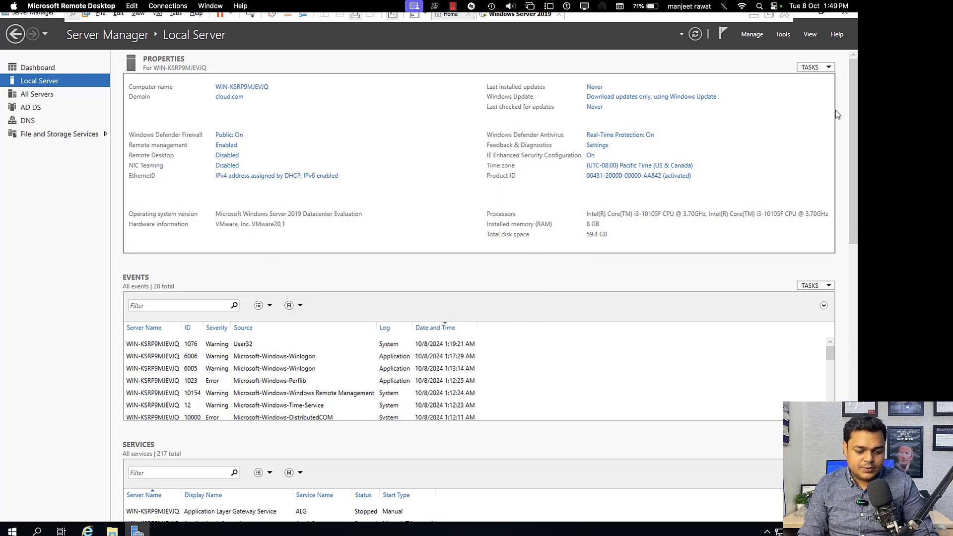
left_click(845, 15)
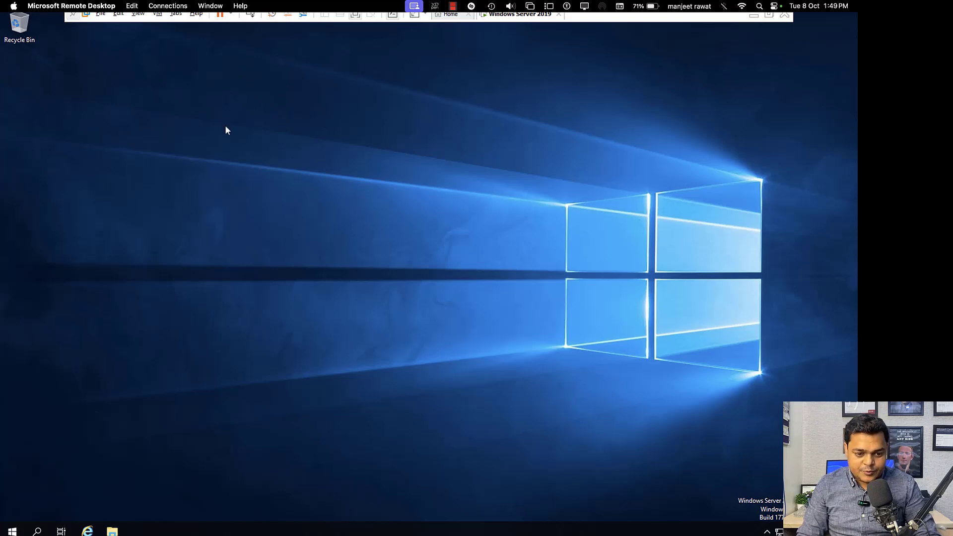
Step: Open Internet Explorer, postpone its setup, and search for 'download azure ad connect'
left_click(87, 532)
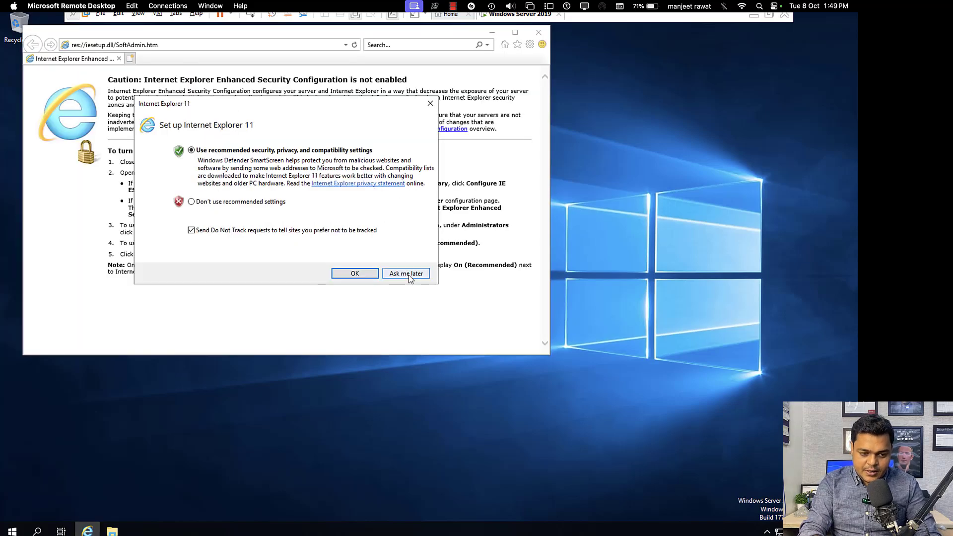
left_click(405, 273)
left_click(156, 45)
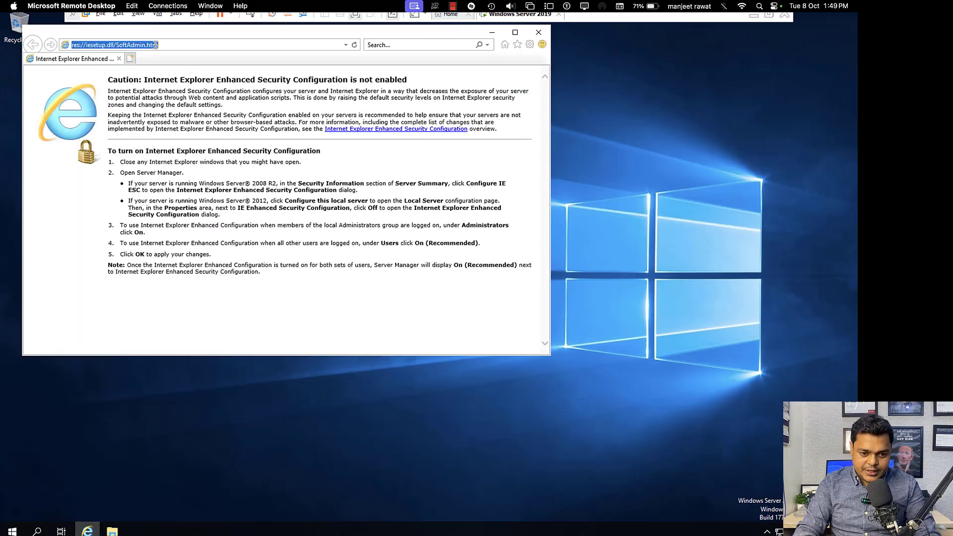
type("downl")
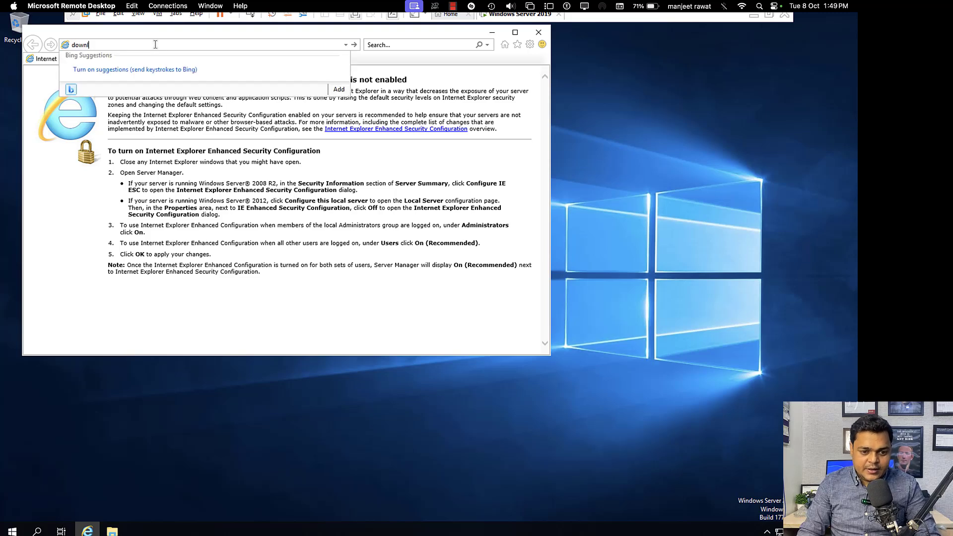
type("oad azure a")
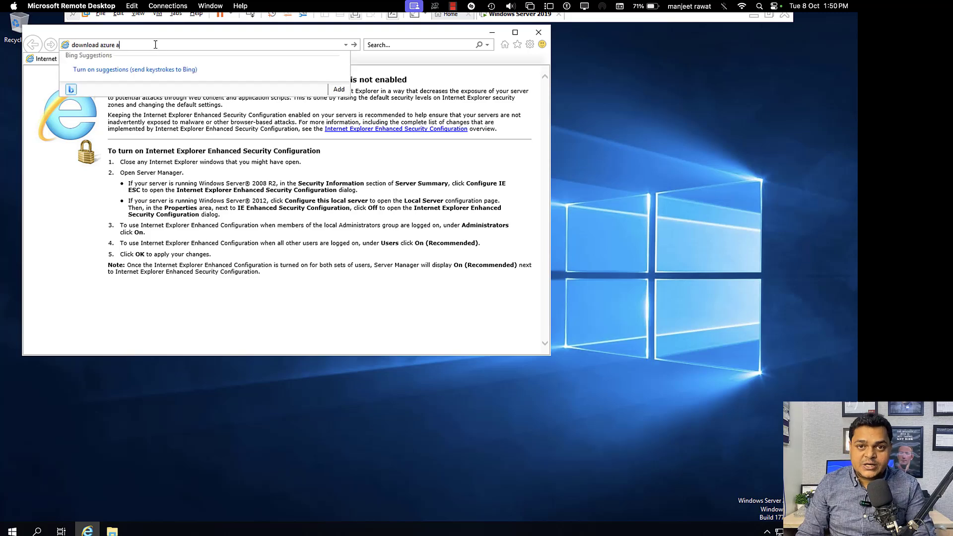
type("d connect")
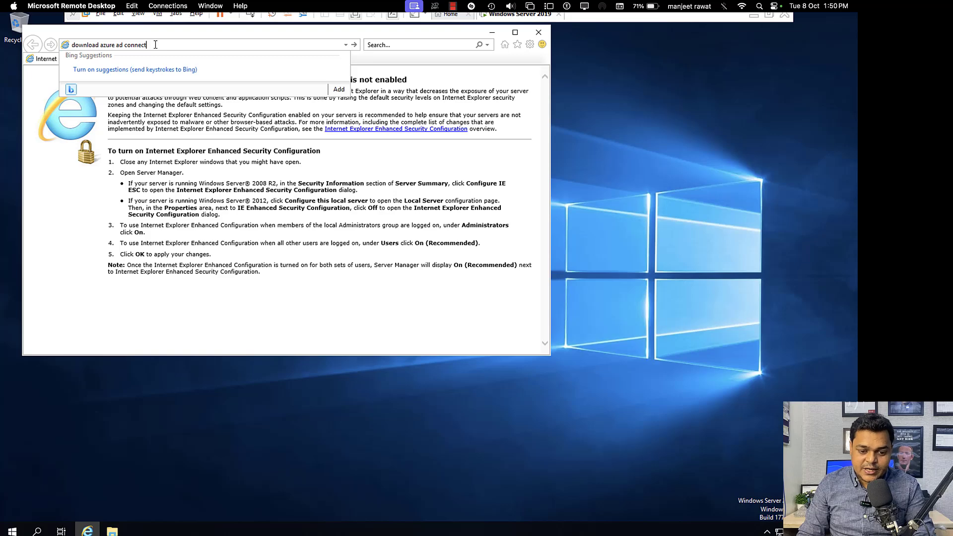
key("Return")
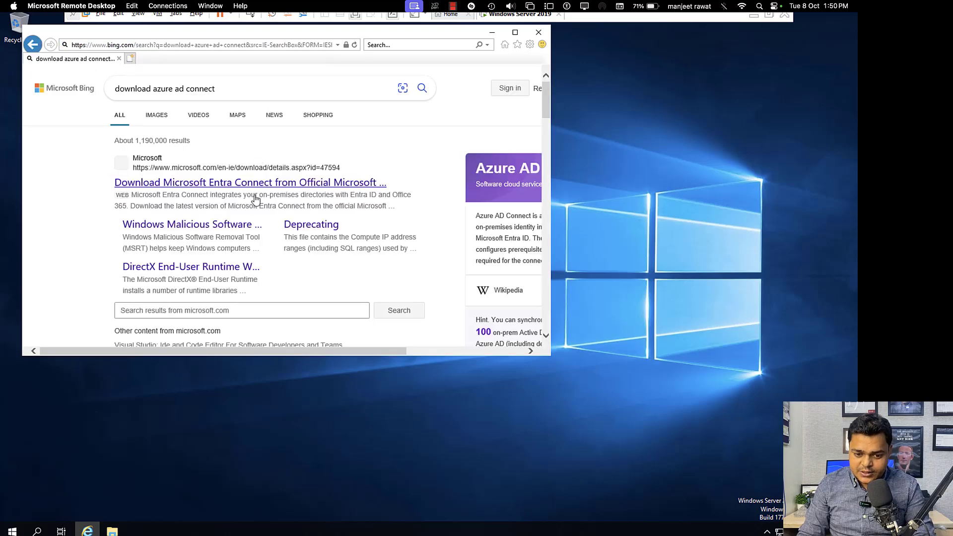
Step: Open the Microsoft Entra Connect download page maximized and save AzureADConnect.msi
left_click(280, 188)
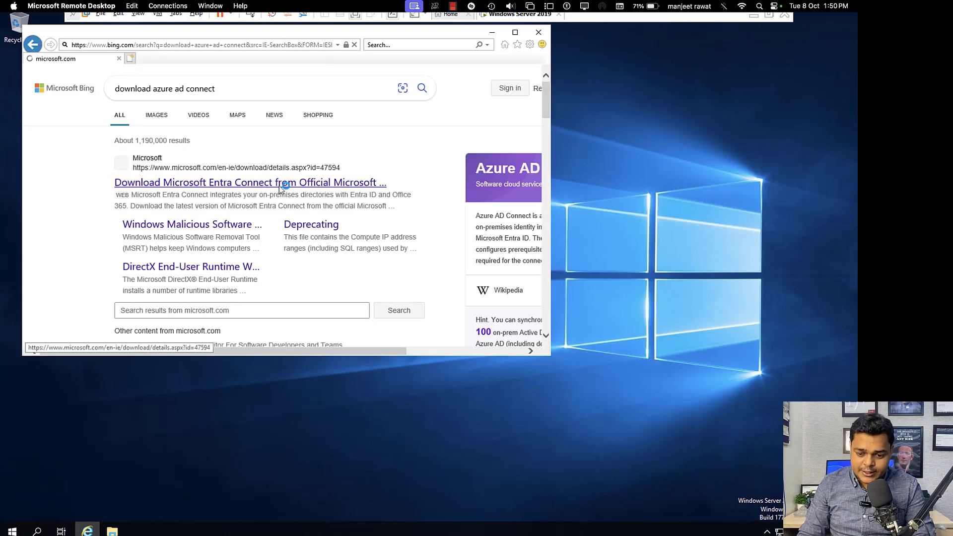
left_click(515, 32)
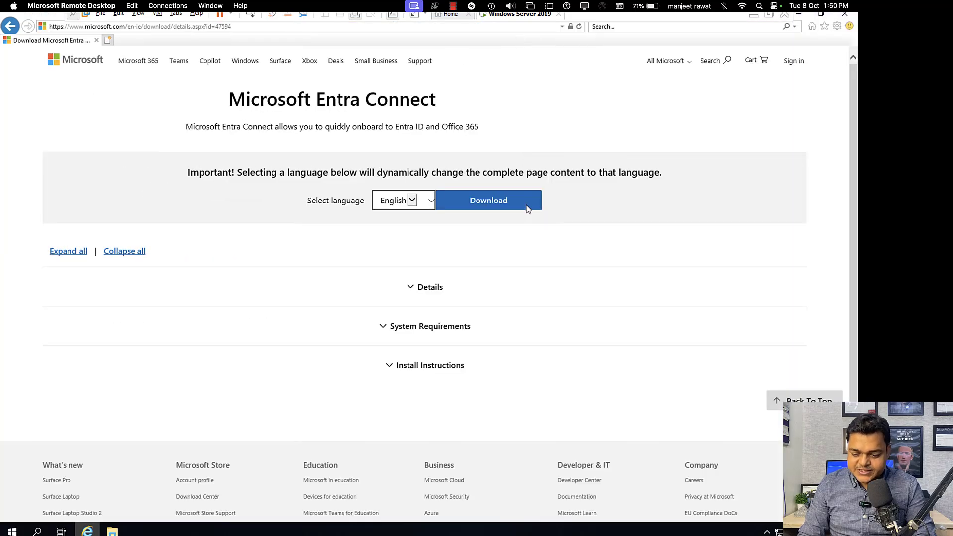
left_click(503, 204)
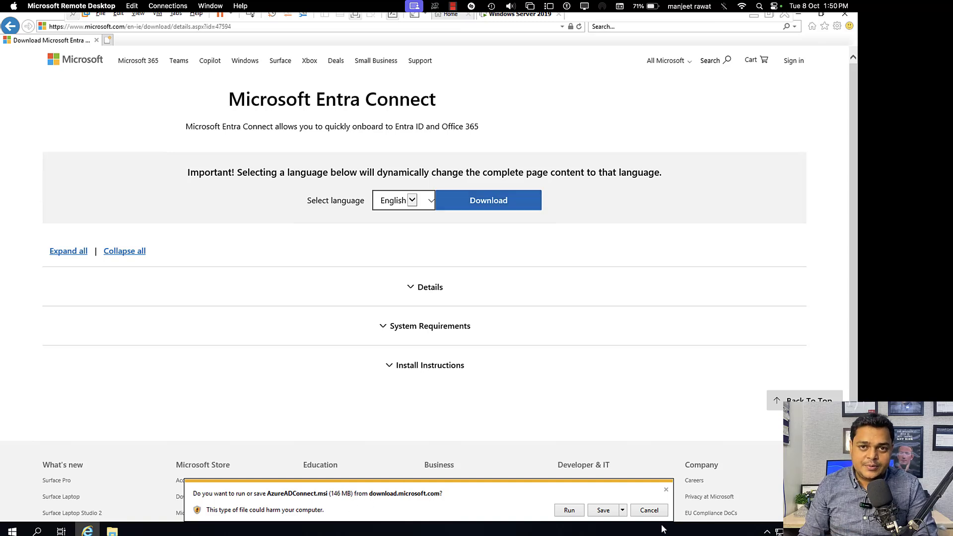
left_click(606, 513)
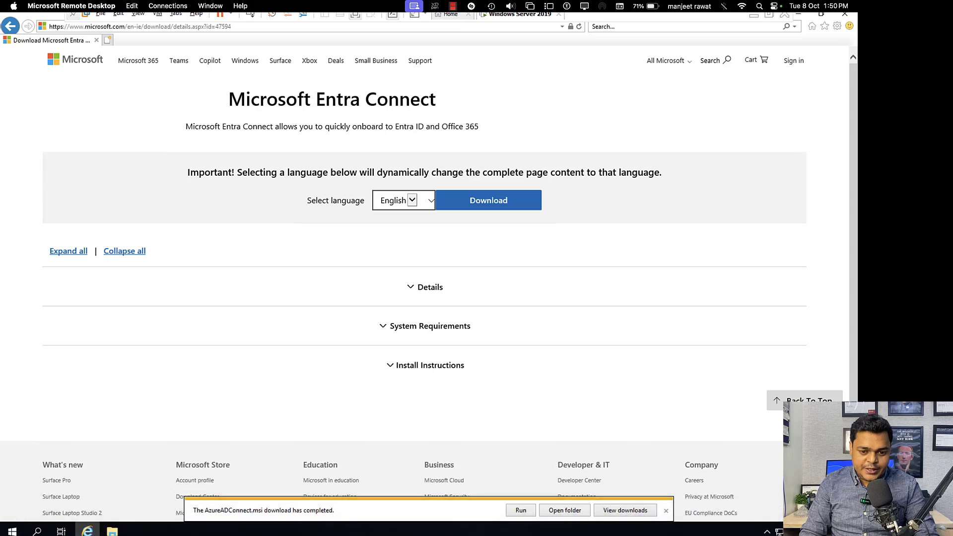
left_click(250, 28)
Step: Search 'goo', then search 'speed test' and open the Speedtest by Ookla result
type("goo")
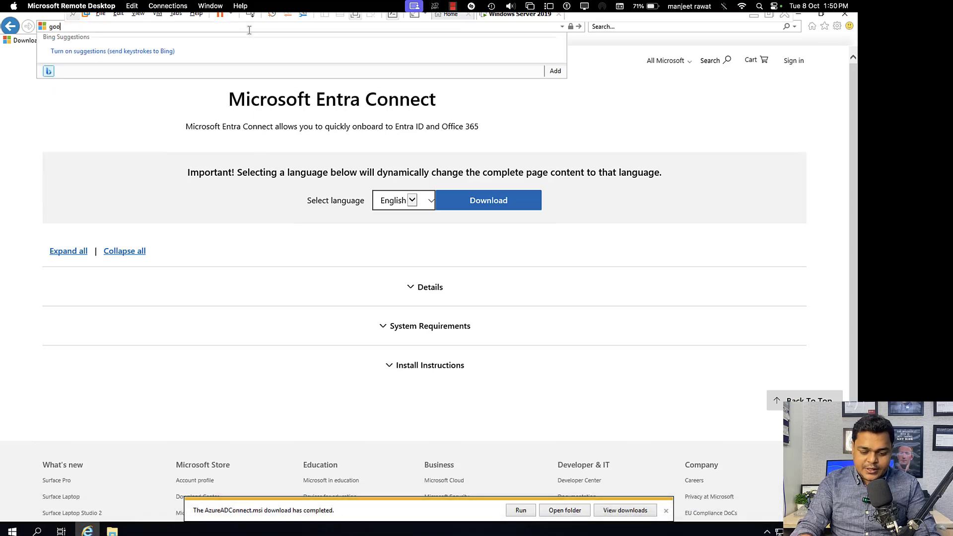
key("Return")
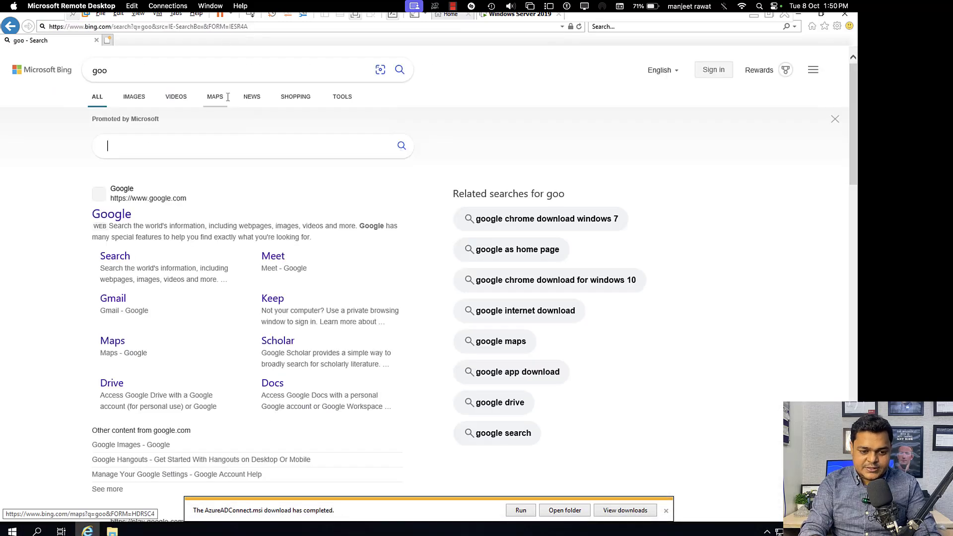
left_click(364, 71)
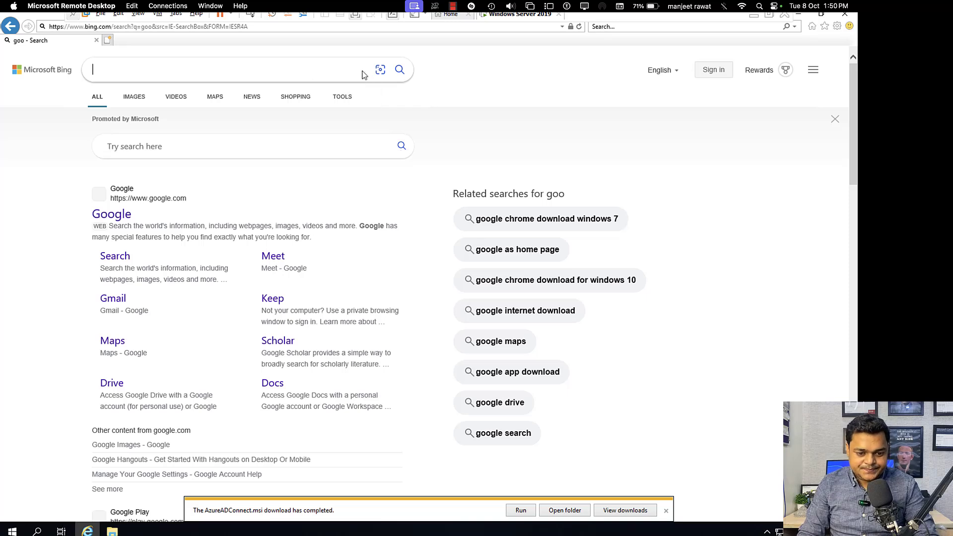
type("speed test")
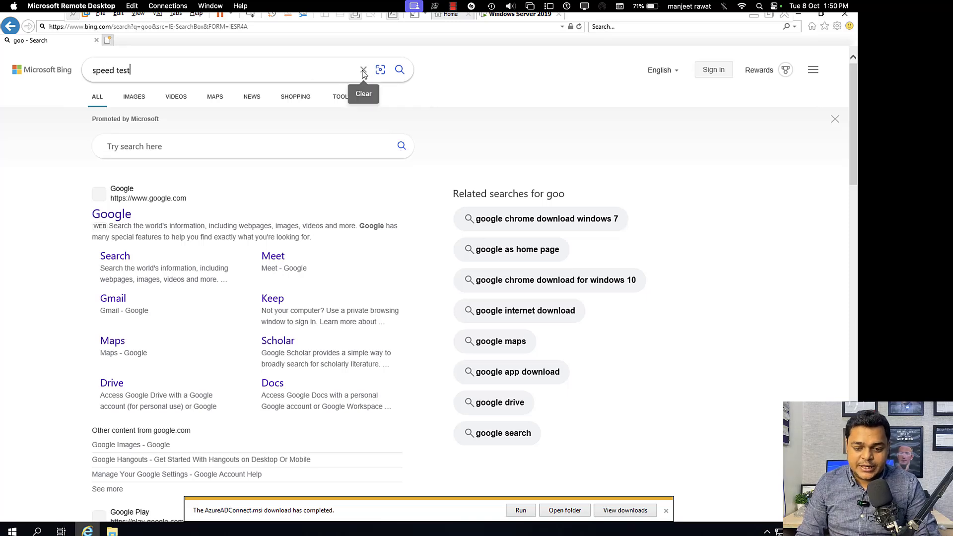
key("Return")
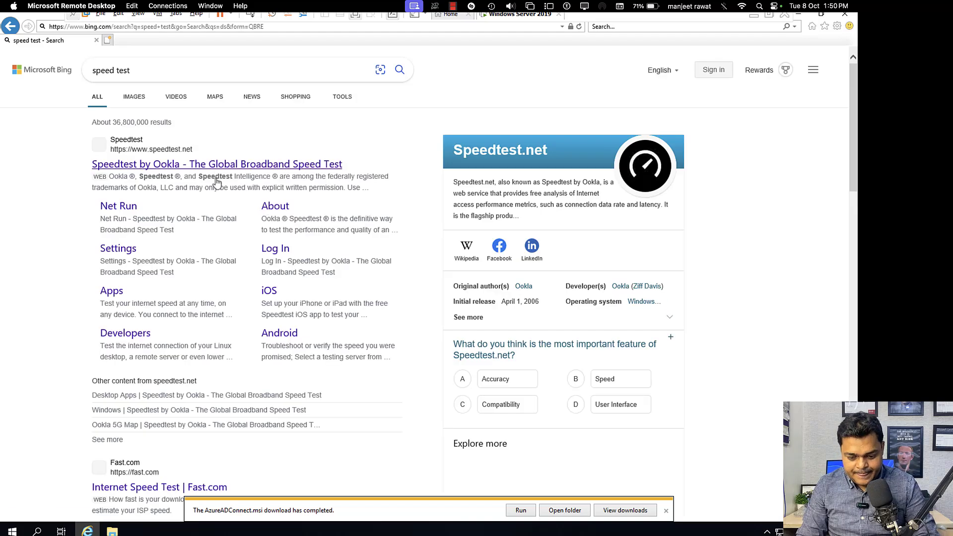
left_click(214, 164)
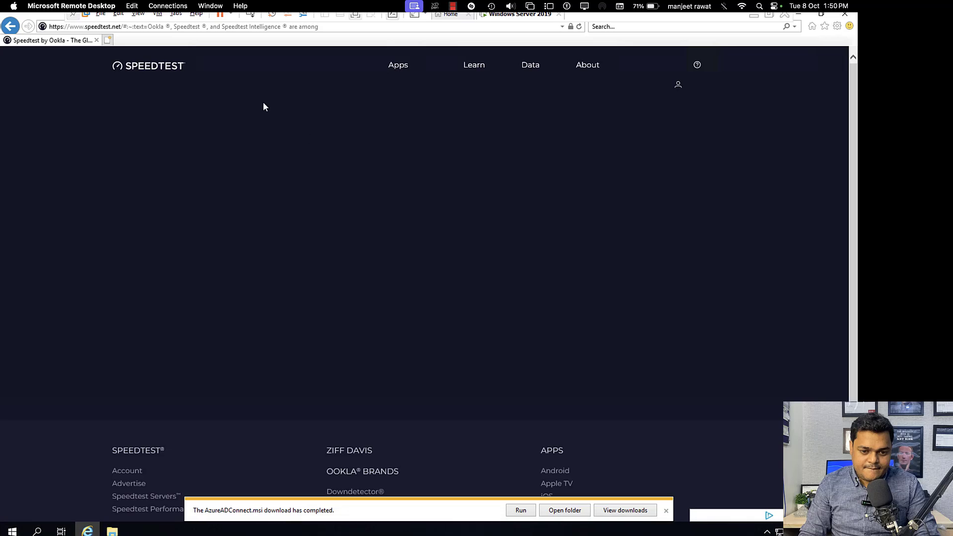
Step: Go to the Google home page, search speed test again, and open Speedtest by Ookla
left_click(149, 29)
left_click(150, 31)
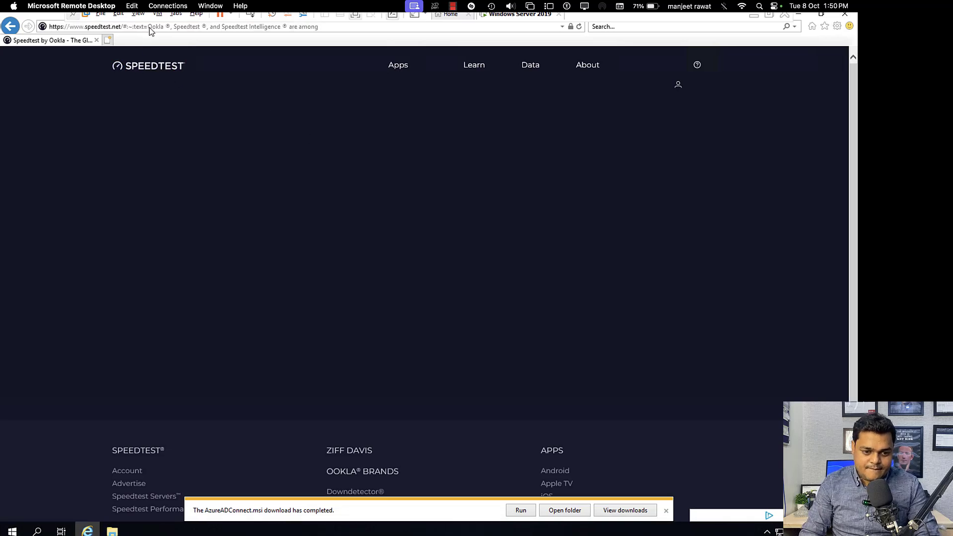
left_click(247, 27)
type("goo")
key("Return")
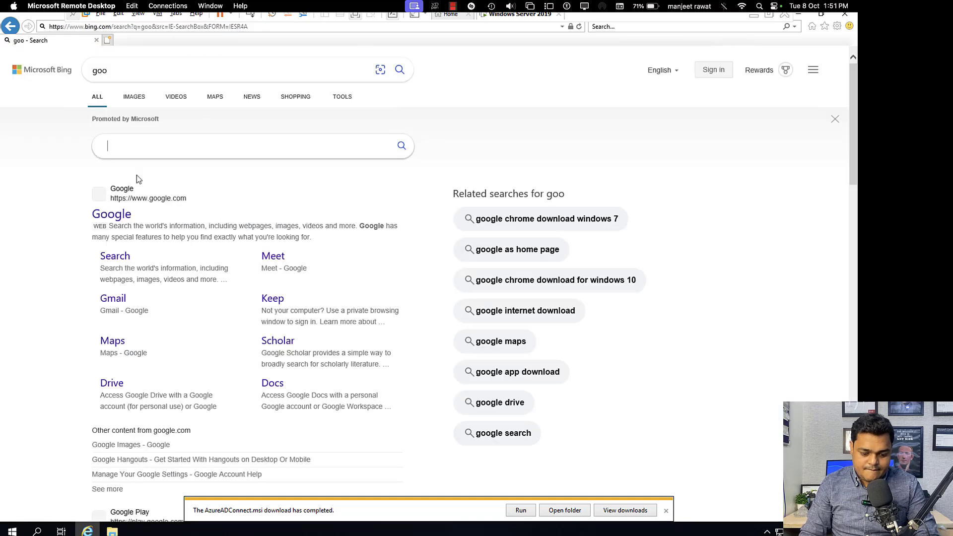
left_click(117, 214)
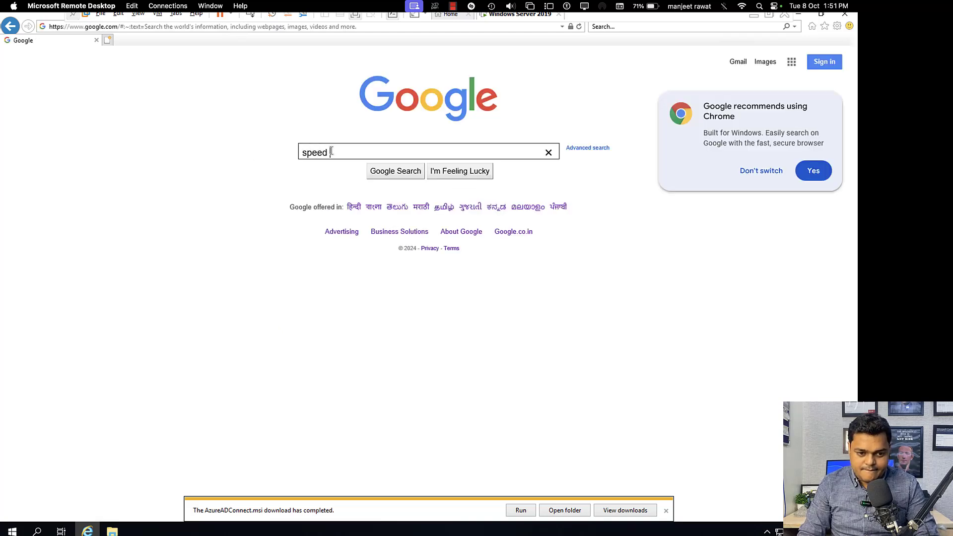
key("Return")
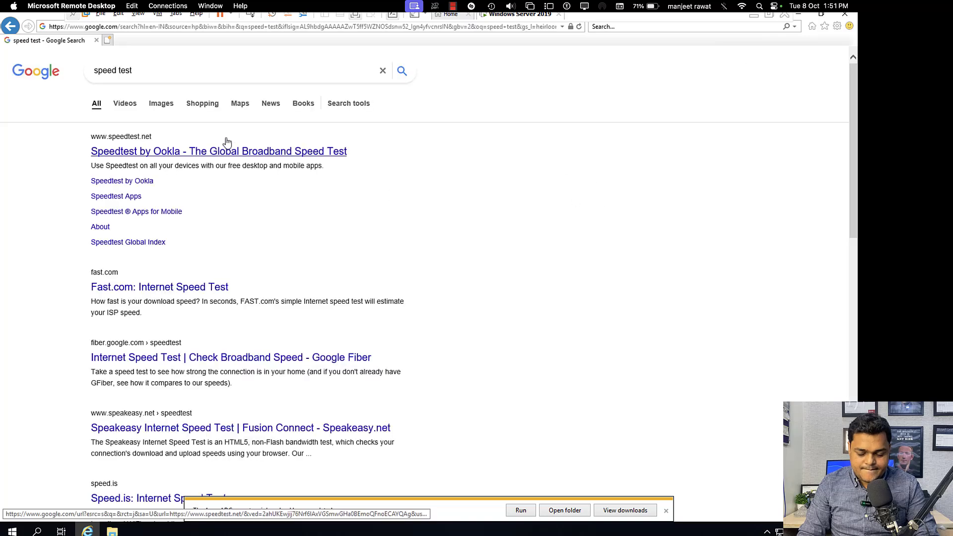
left_click(211, 154)
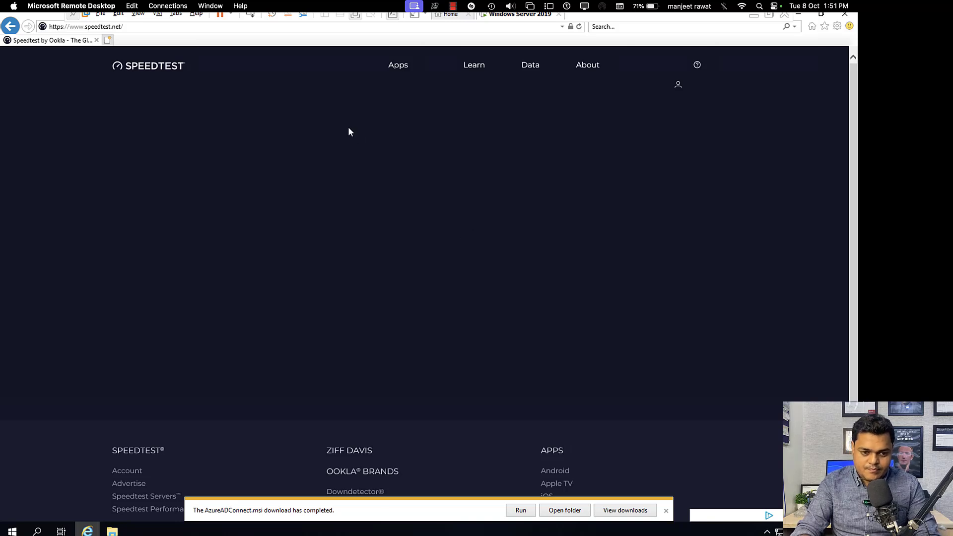
Step: Search 'chromw', open the Google Chrome page, download ChromeSetup.exe and run it
left_click(251, 28)
type("chro")
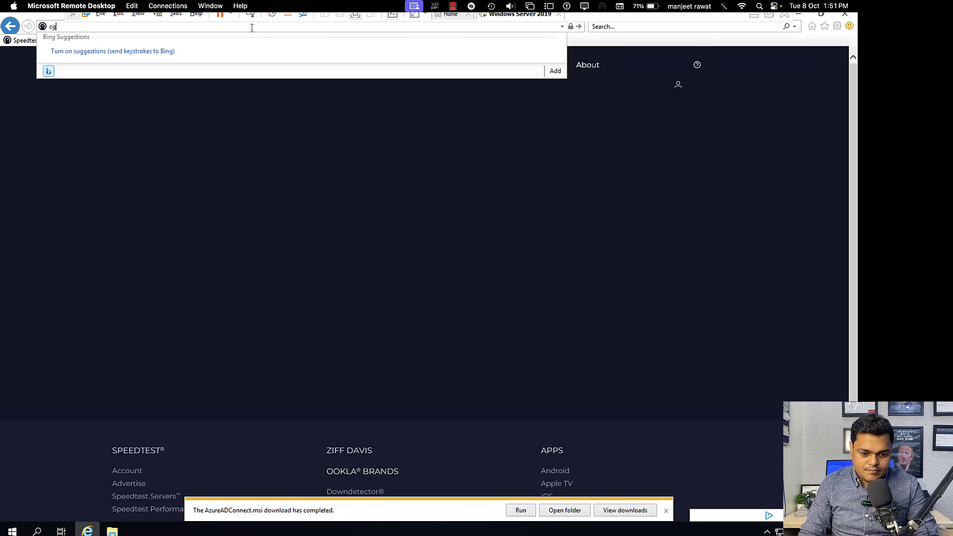
type("mw")
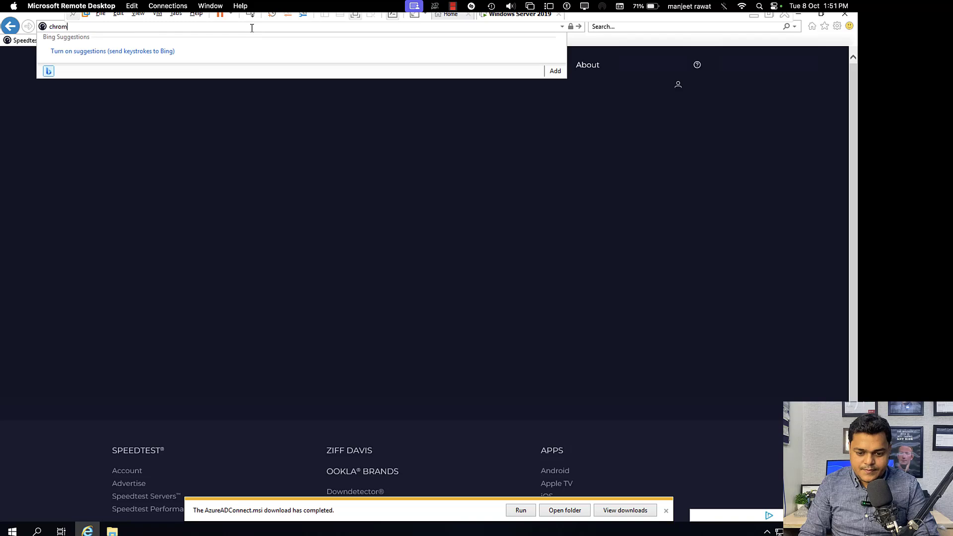
key("Return")
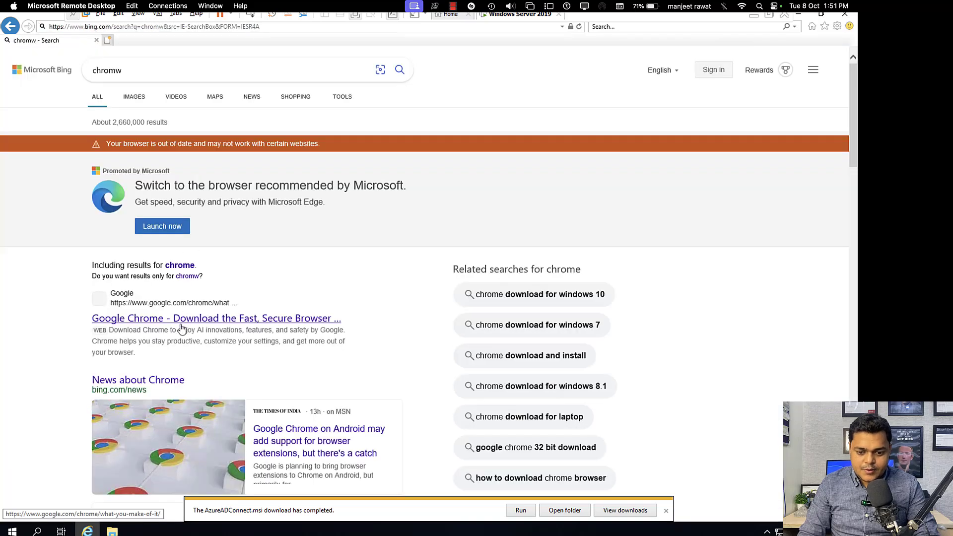
left_click(182, 319)
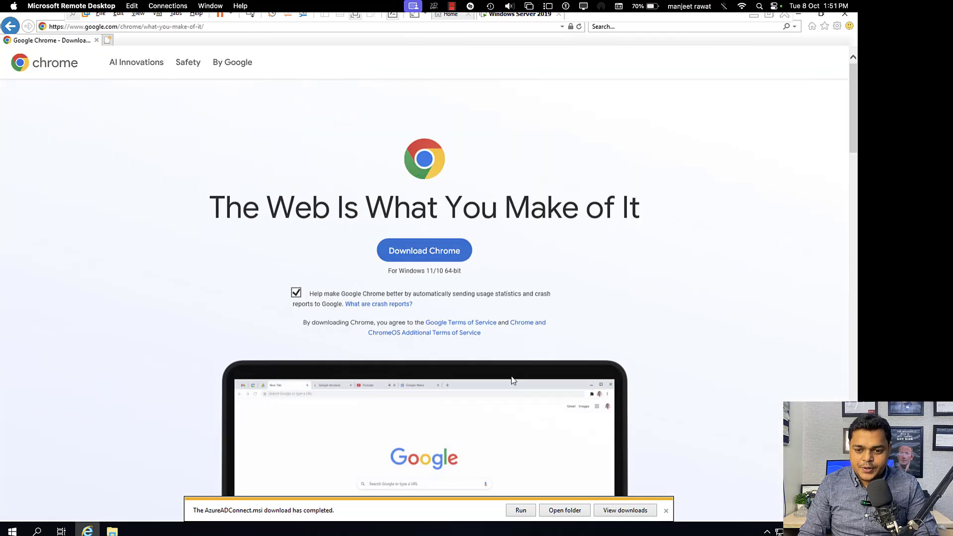
left_click(435, 248)
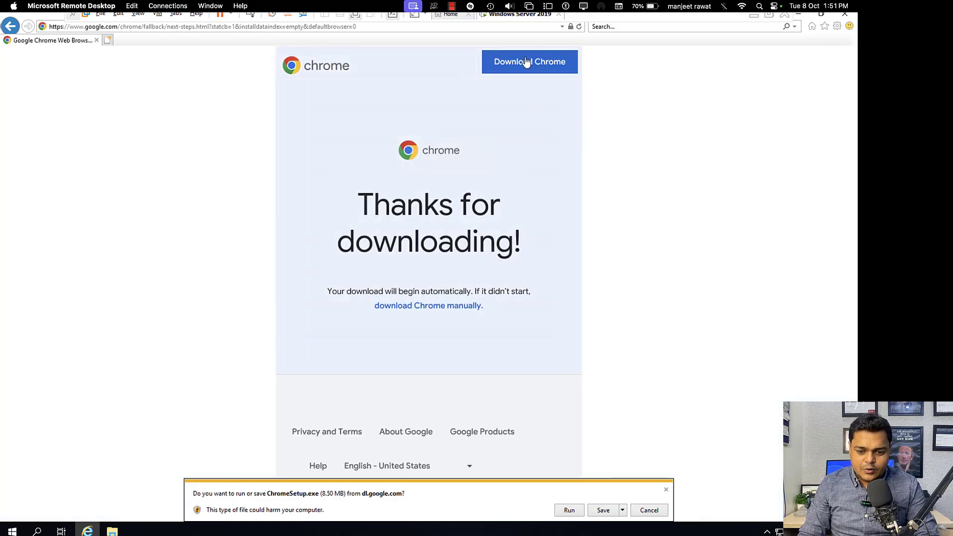
left_click(526, 61)
left_click(355, 291)
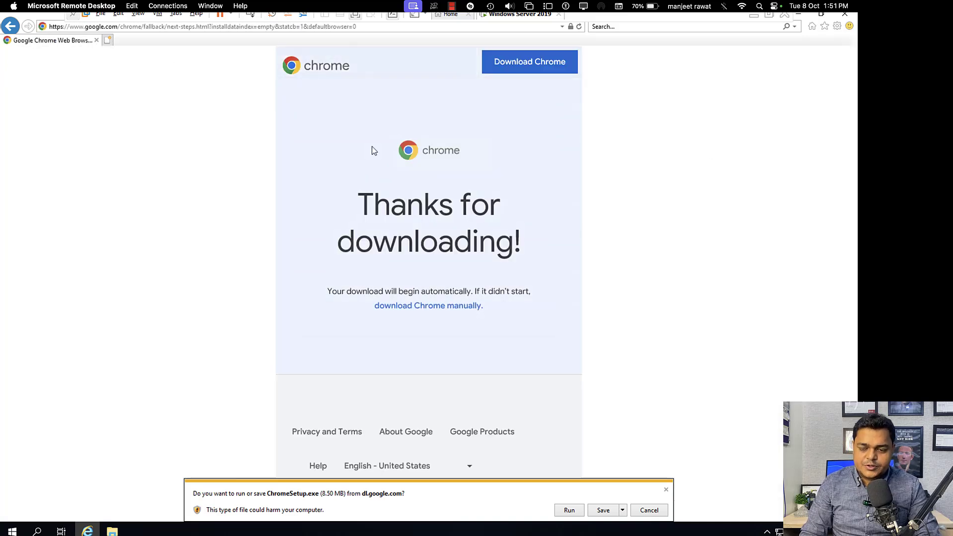
left_click(569, 511)
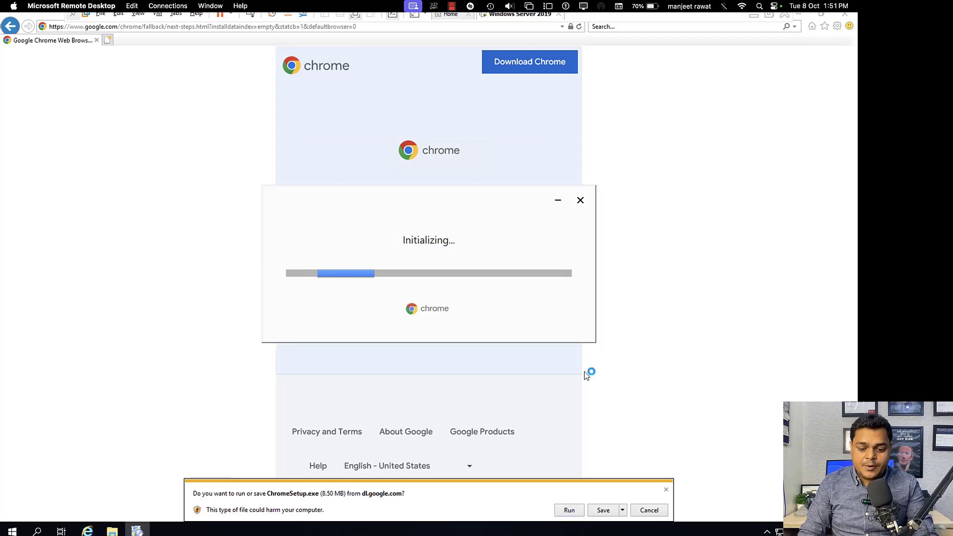
key("ctrl+Left")
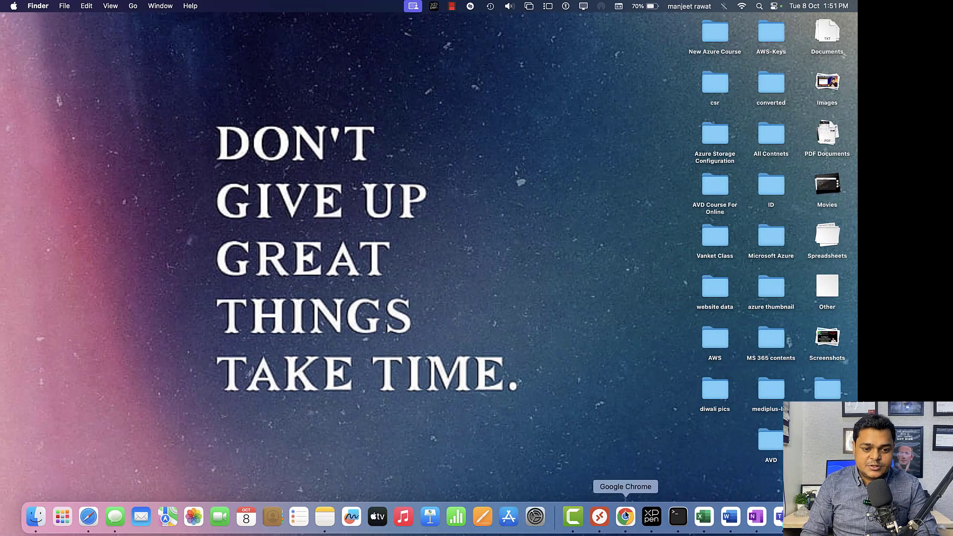
Step: Launch Chrome on the Mac, go to office.com full screen, and sign in with the account password
left_click(626, 518)
left_click(441, 320)
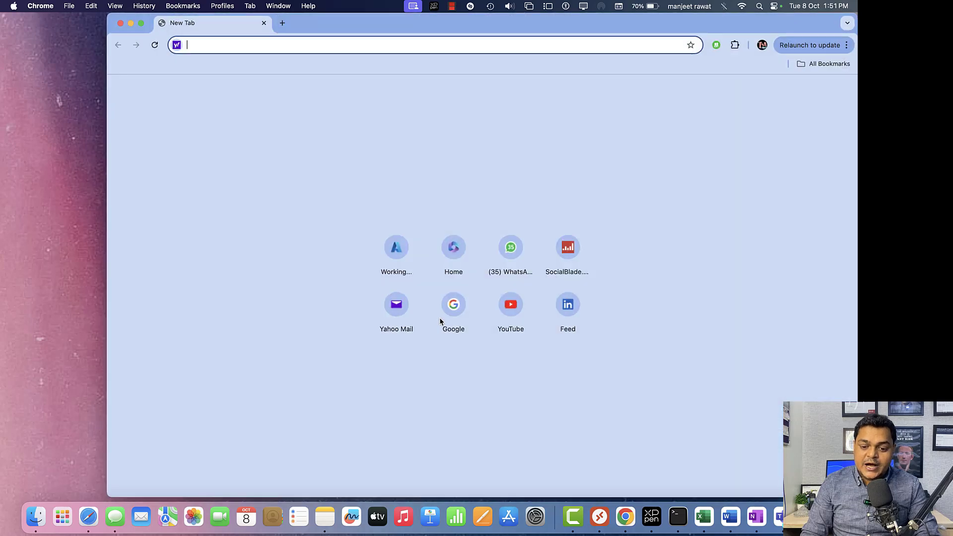
type("off")
key("Return")
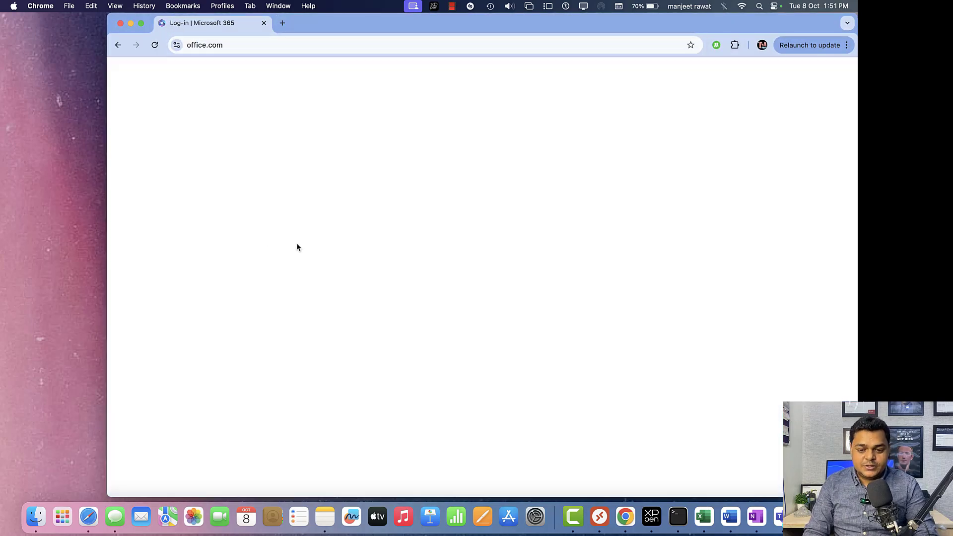
left_click(142, 25)
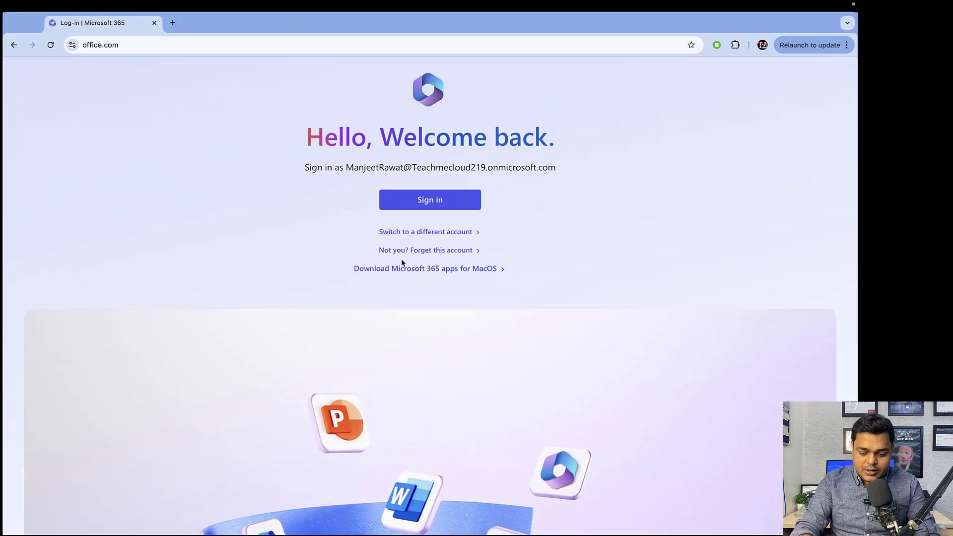
left_click(440, 246)
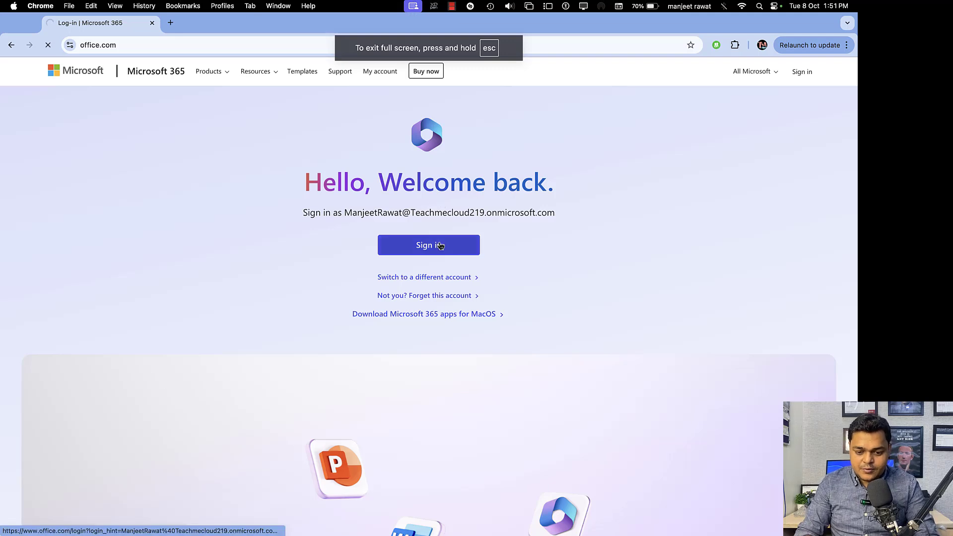
type("••")
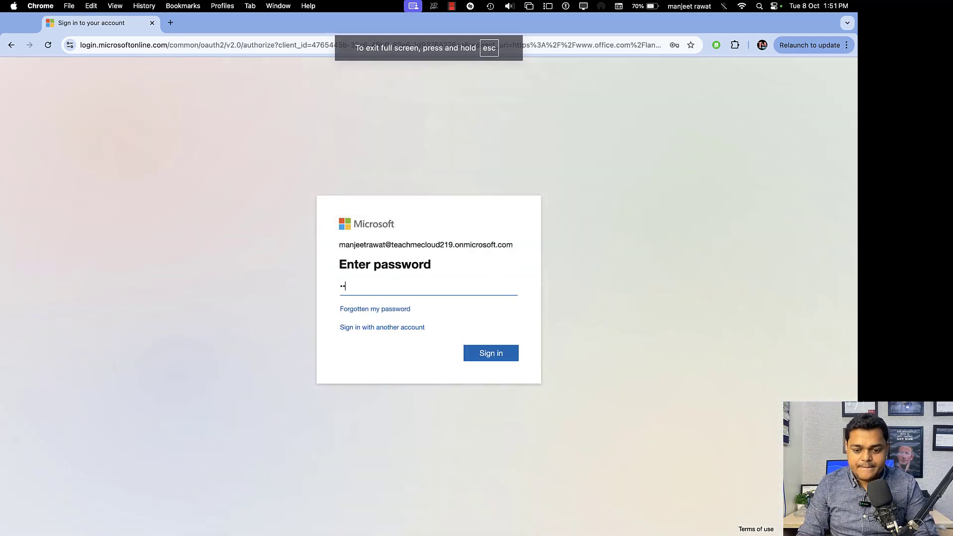
type("••••••")
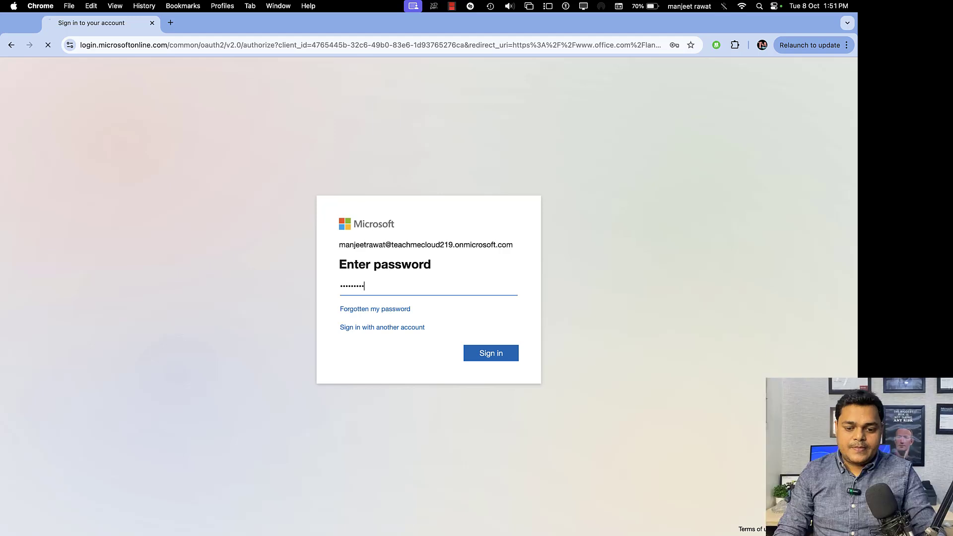
key("Return")
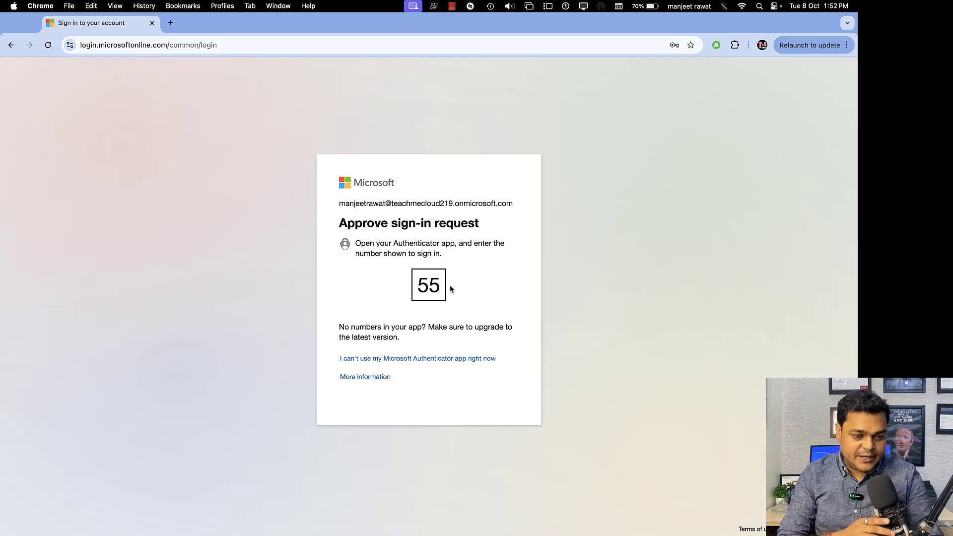
Step: Pause the Mac screen recording from its menu and return to the full-screen Chrome window
key("ctrl+Left")
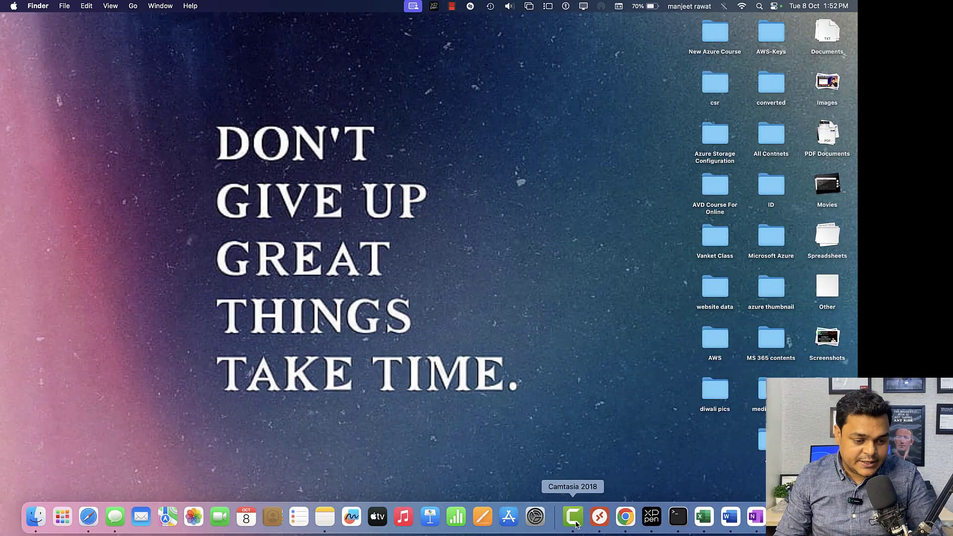
right_click(574, 523)
left_click(579, 407)
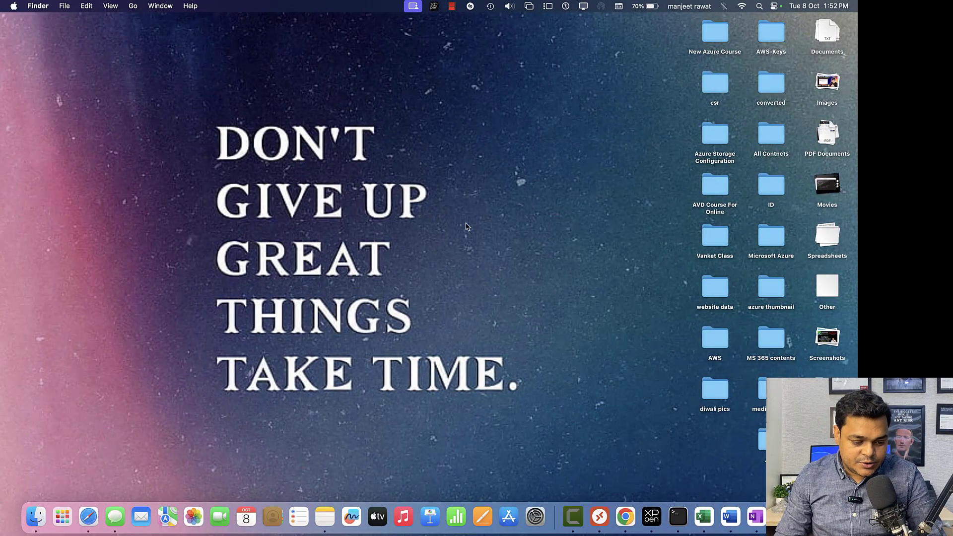
key("ctrl+Right")
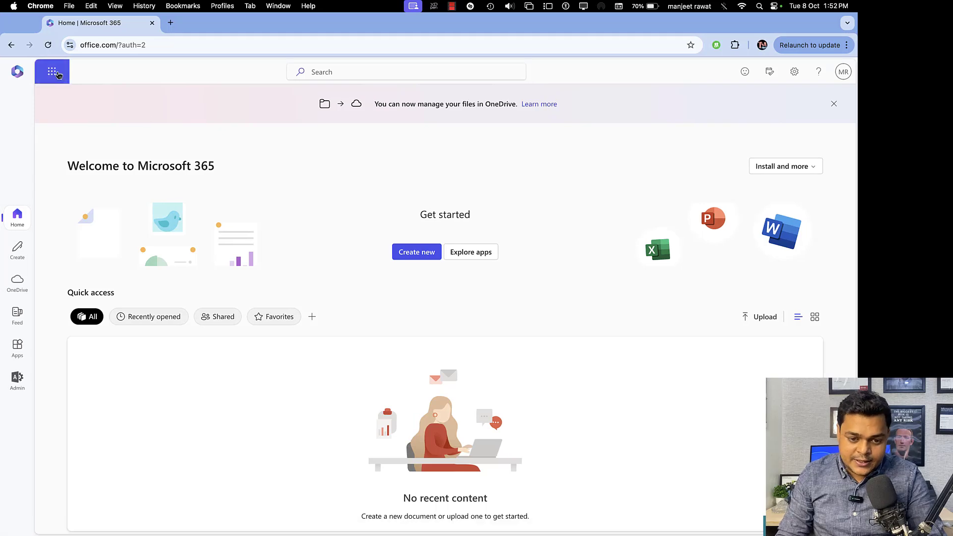
Step: From the Microsoft 365 app list open the admin center, then Identity in a new tab
left_click(63, 69)
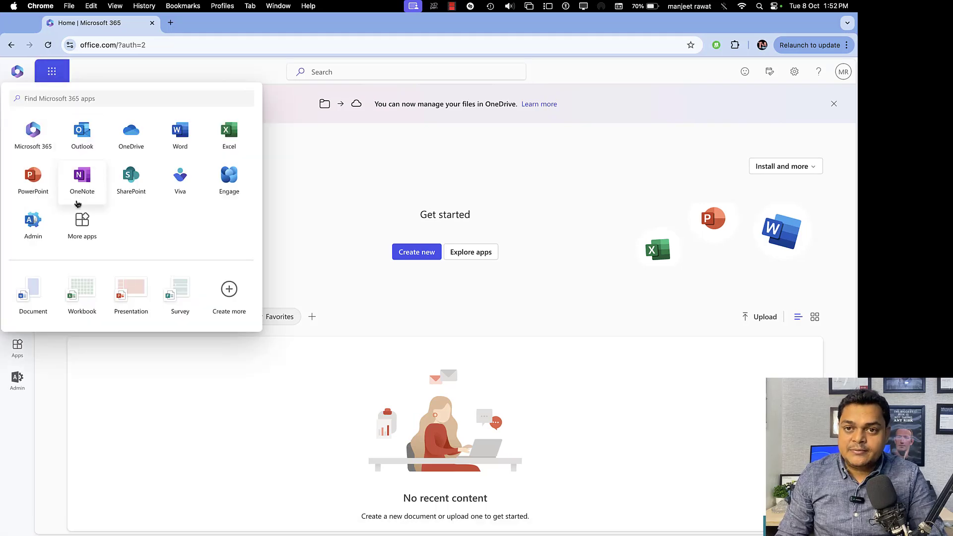
left_click(40, 238)
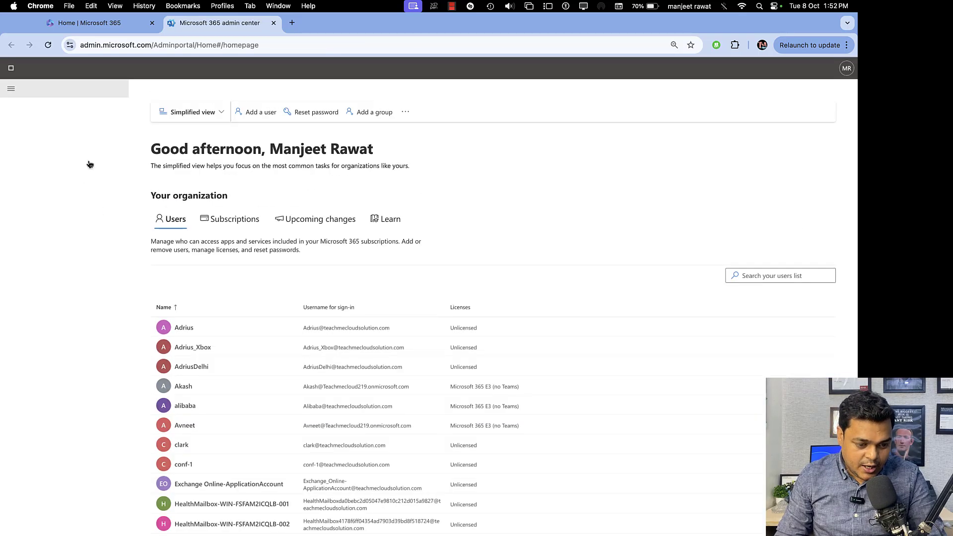
left_click(26, 243)
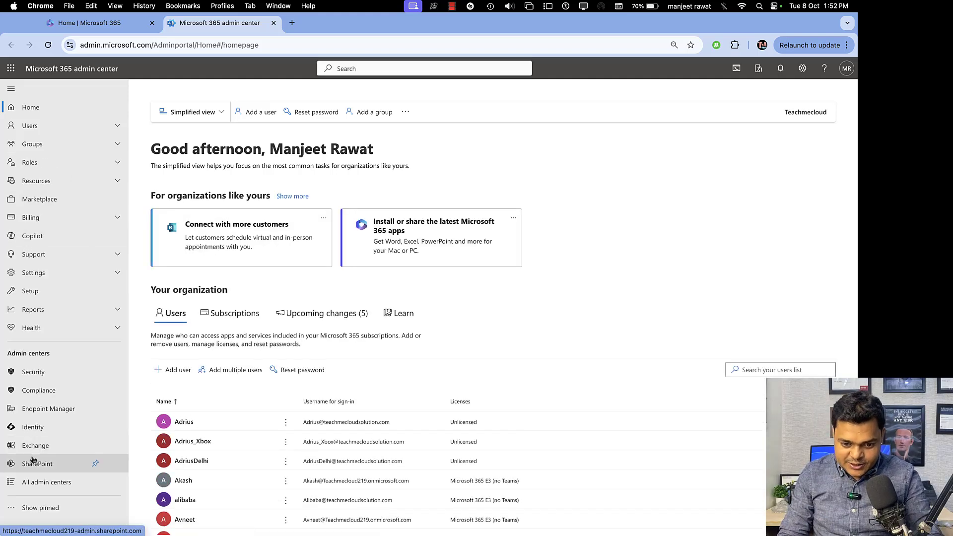
left_click(32, 427)
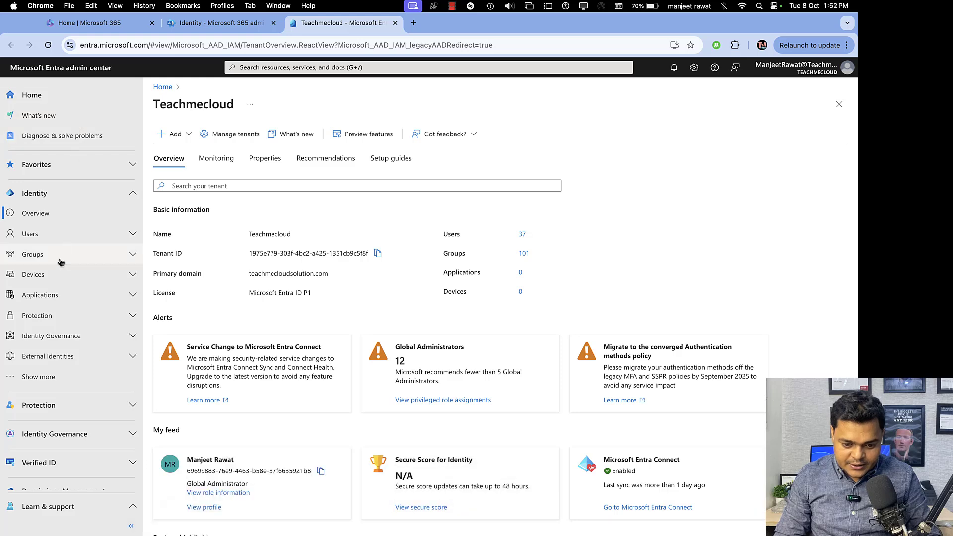
Step: Open All users and tick clark, conf-1, the Exchange Online account and the first HealthMailbox accounts
left_click(36, 242)
left_click(37, 256)
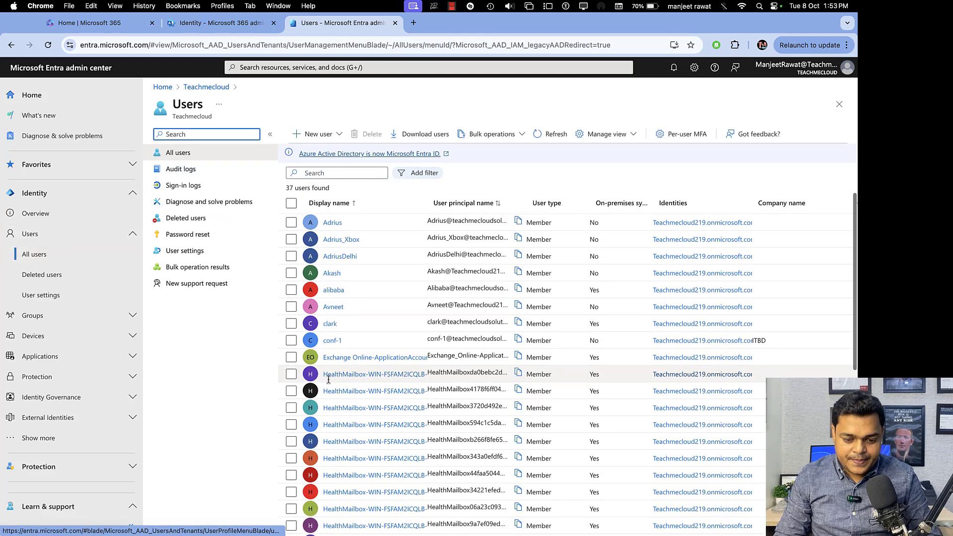
left_click(291, 323)
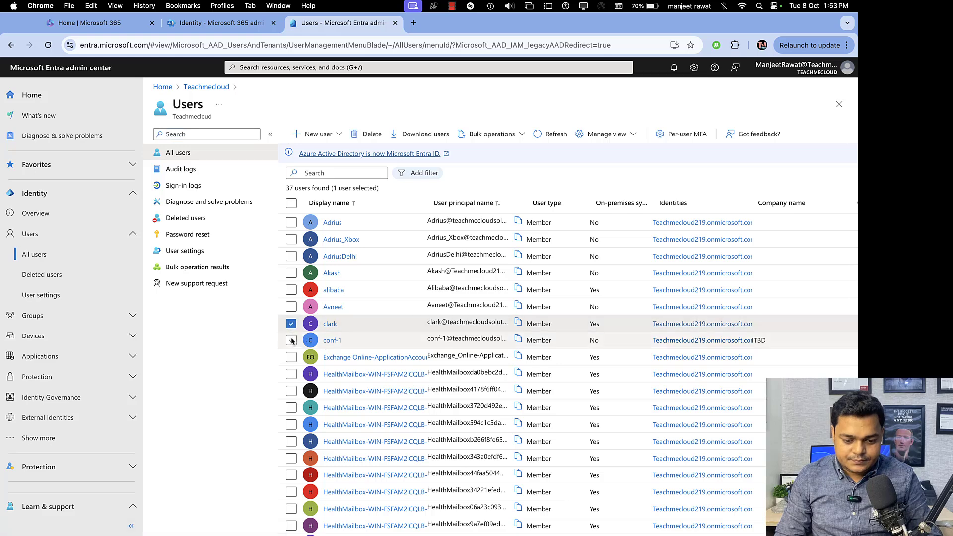
left_click(292, 341)
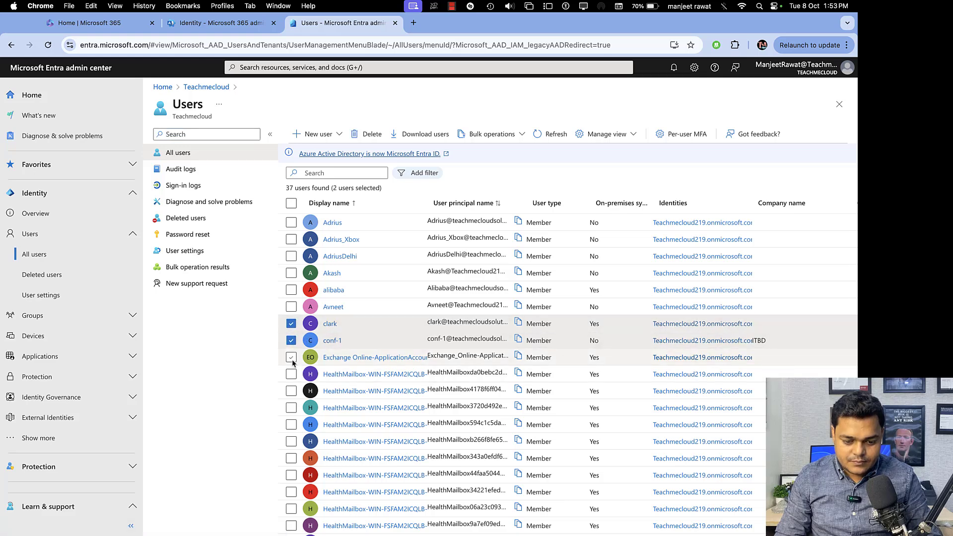
left_click(291, 358)
left_click(292, 375)
left_click(291, 391)
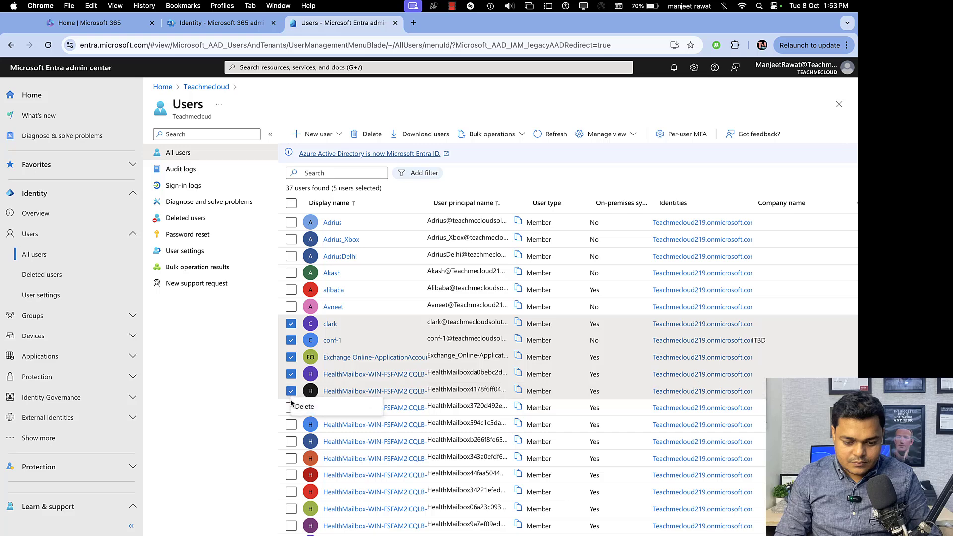
left_click(292, 408)
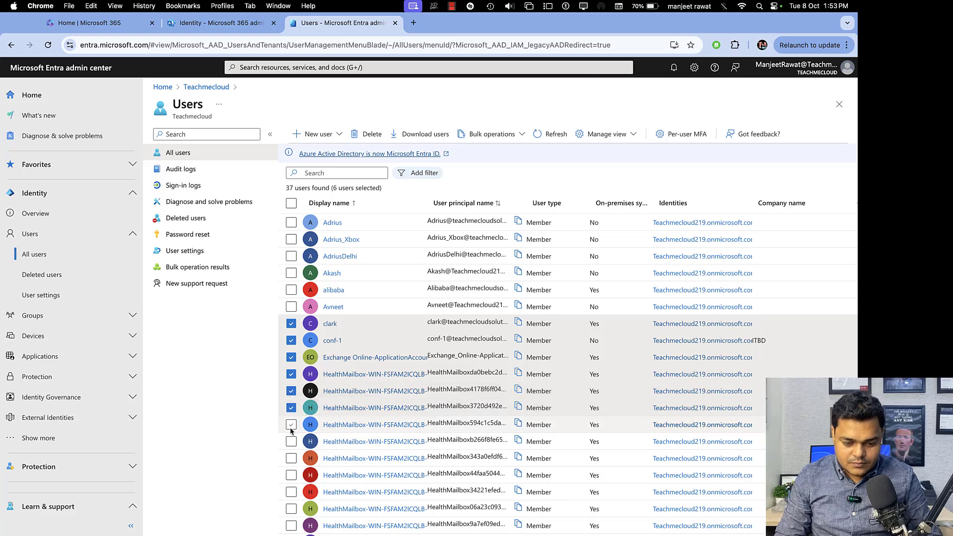
left_click(292, 425)
left_click(292, 443)
left_click(292, 458)
left_click(291, 475)
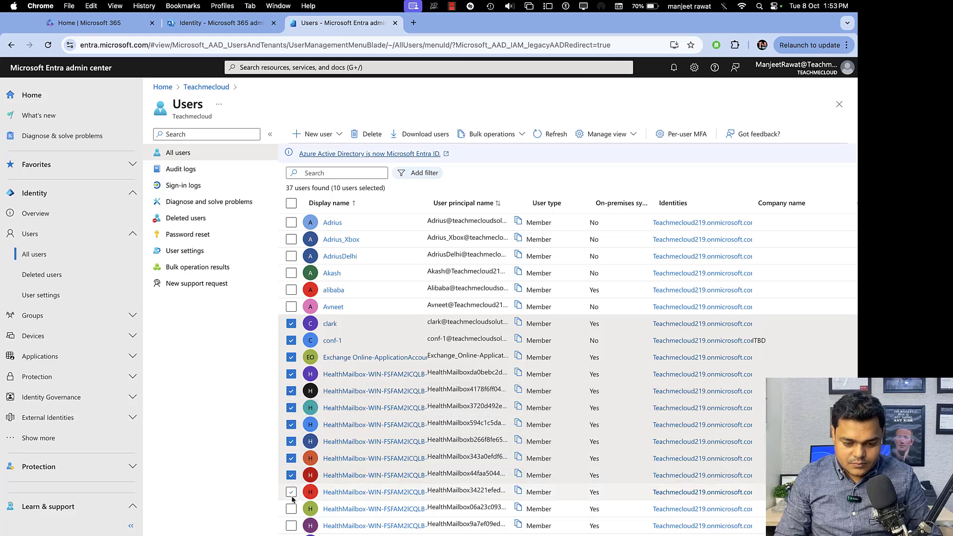
left_click(291, 492)
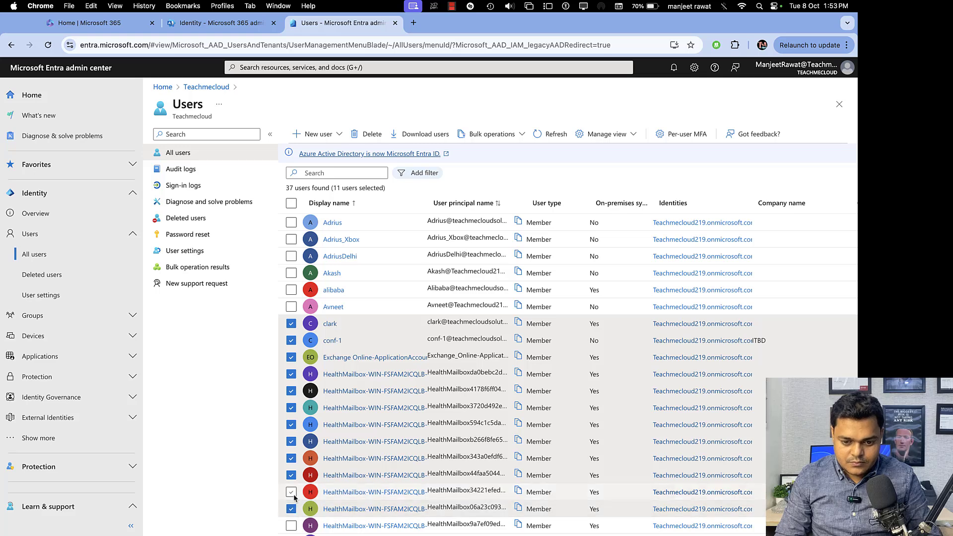
left_click(292, 509)
Step: Tick the remaining HealthMailbox accounts, the directory sync account, tata, Test1, test23, Test3, Testii and tony
scroll(294, 514, "down", 5)
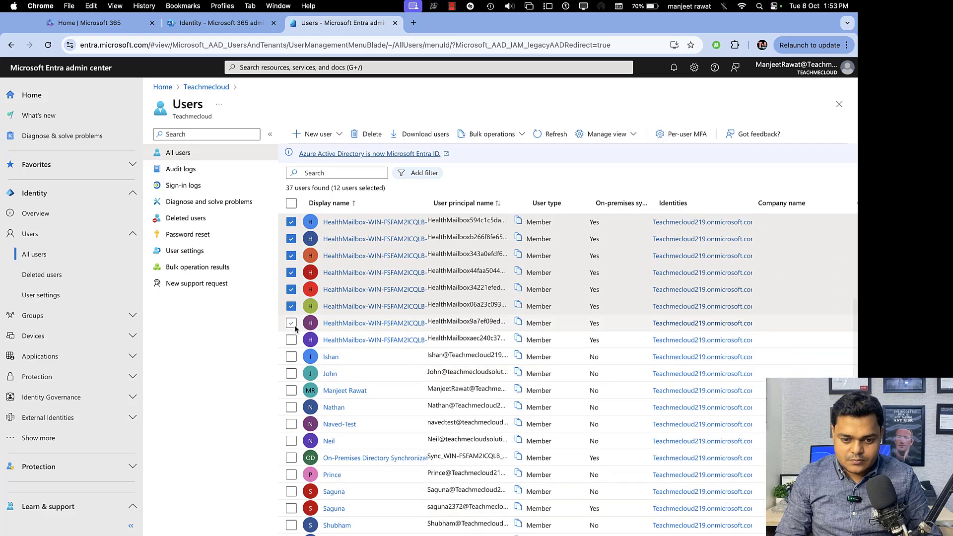
left_click(292, 323)
left_click(291, 341)
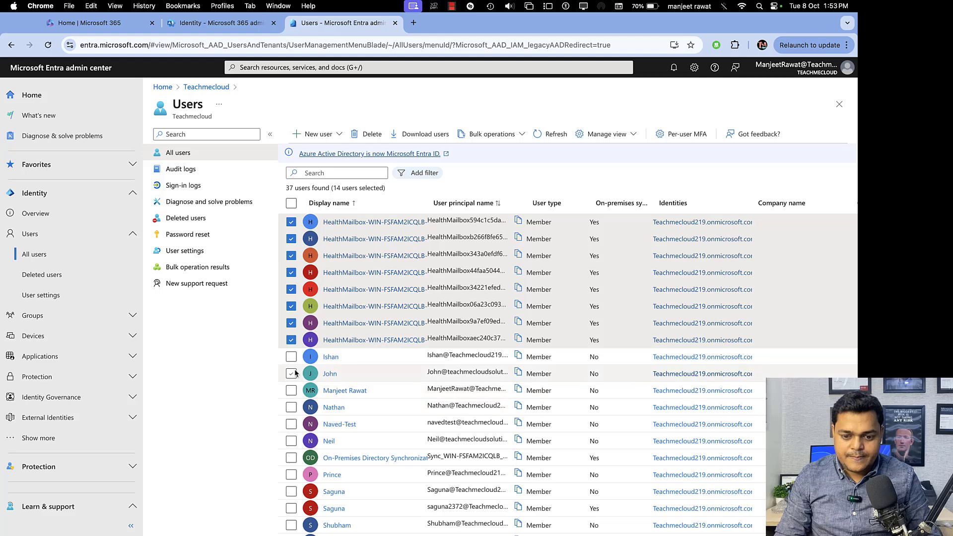
scroll(293, 392, "down", 3)
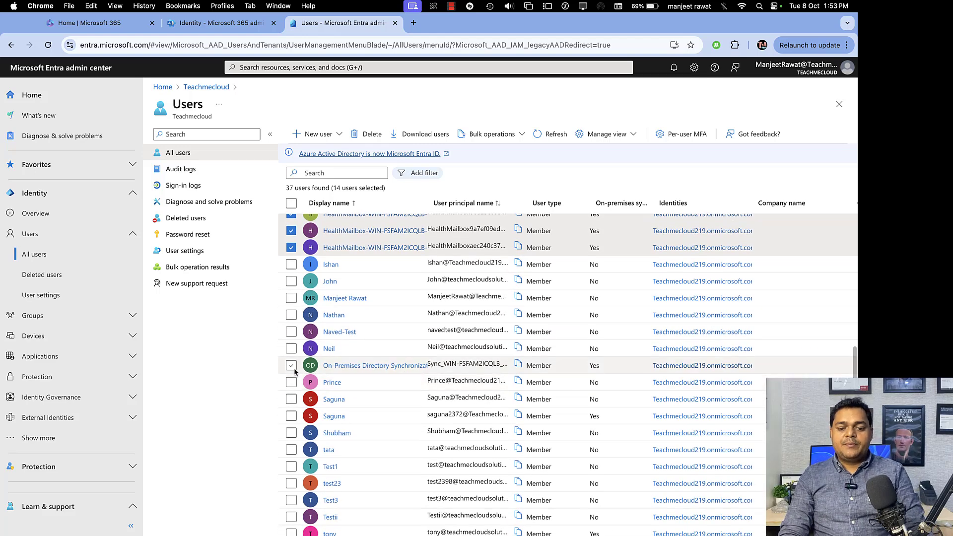
left_click(291, 365)
scroll(294, 416, "down", 1)
left_click(291, 444)
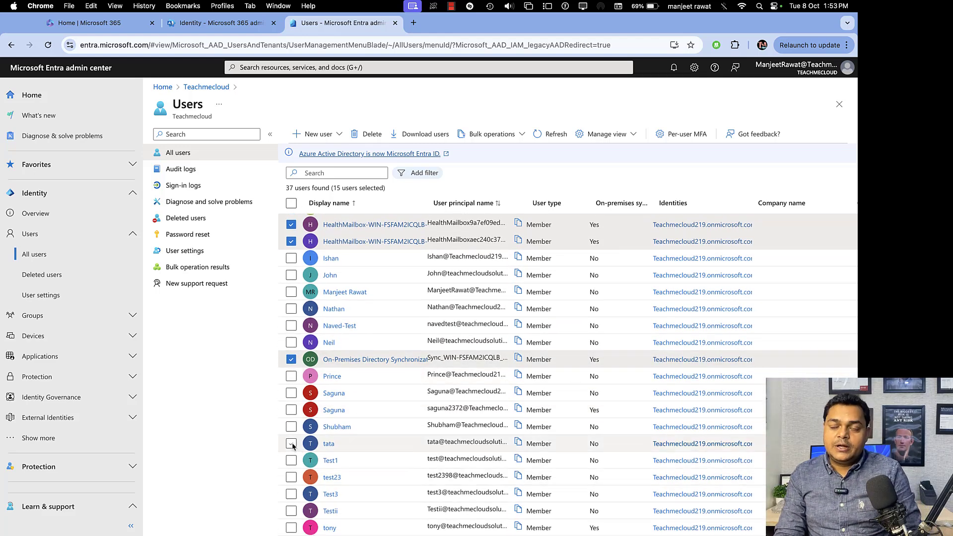
left_click(292, 460)
left_click(291, 477)
left_click(292, 494)
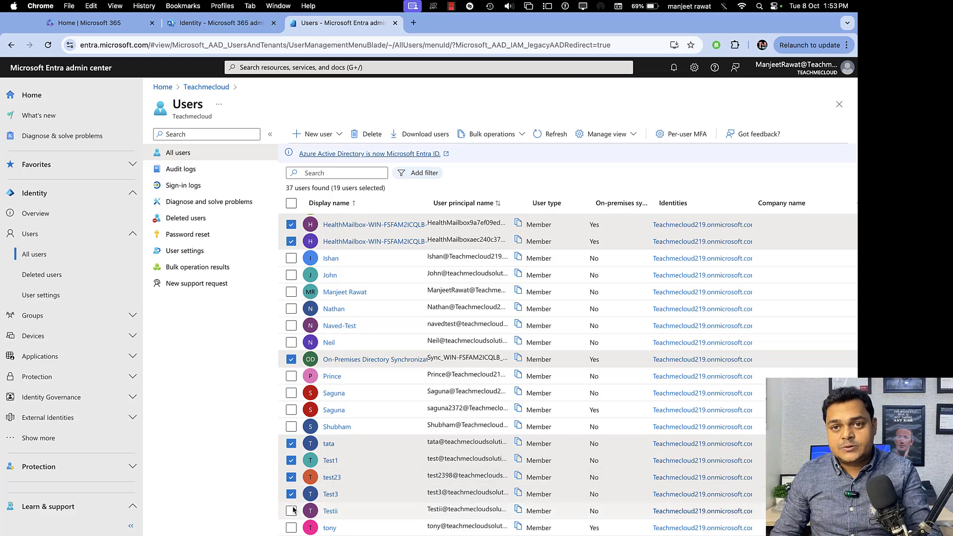
left_click(291, 510)
left_click(292, 528)
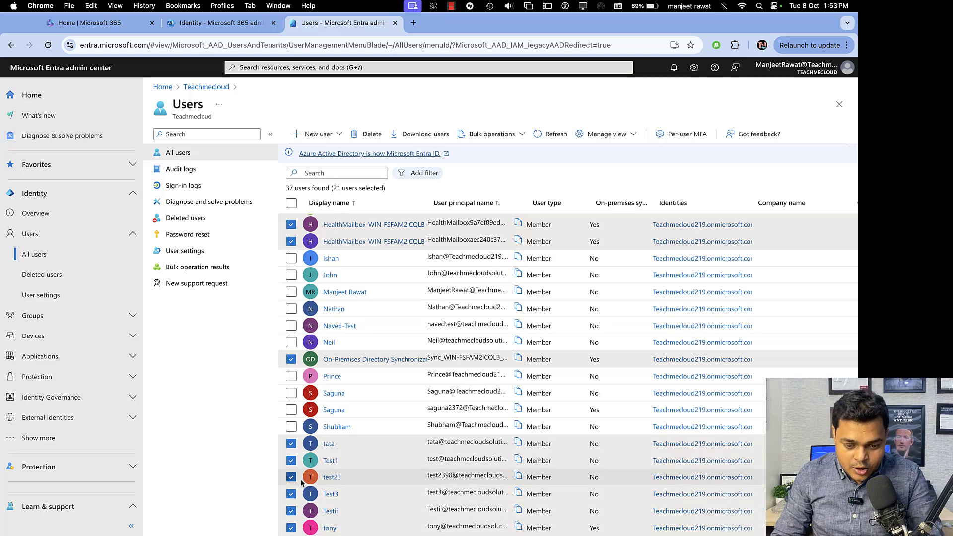
Step: Delete the 21 selected users, confirm, and refresh the list
scroll(334, 397, "up", 10)
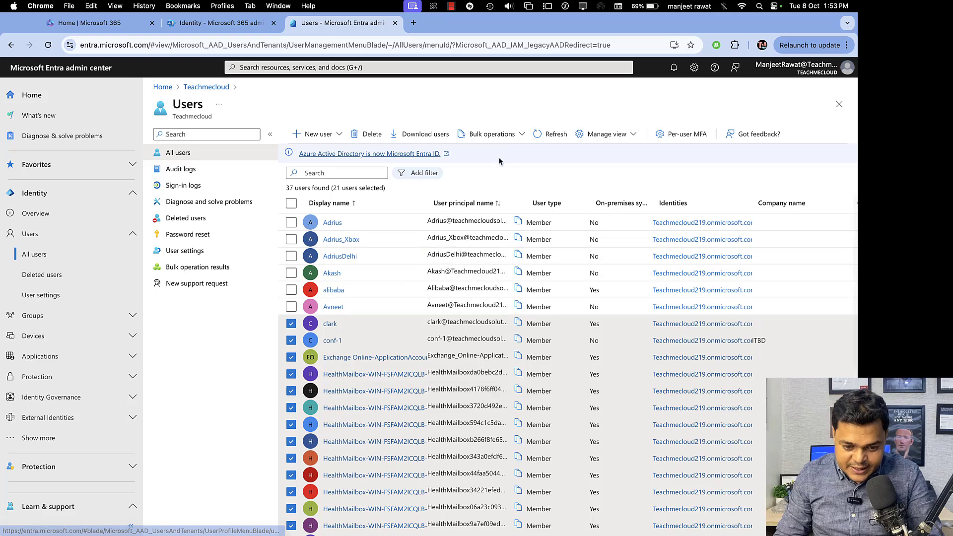
left_click(368, 134)
left_click(307, 171)
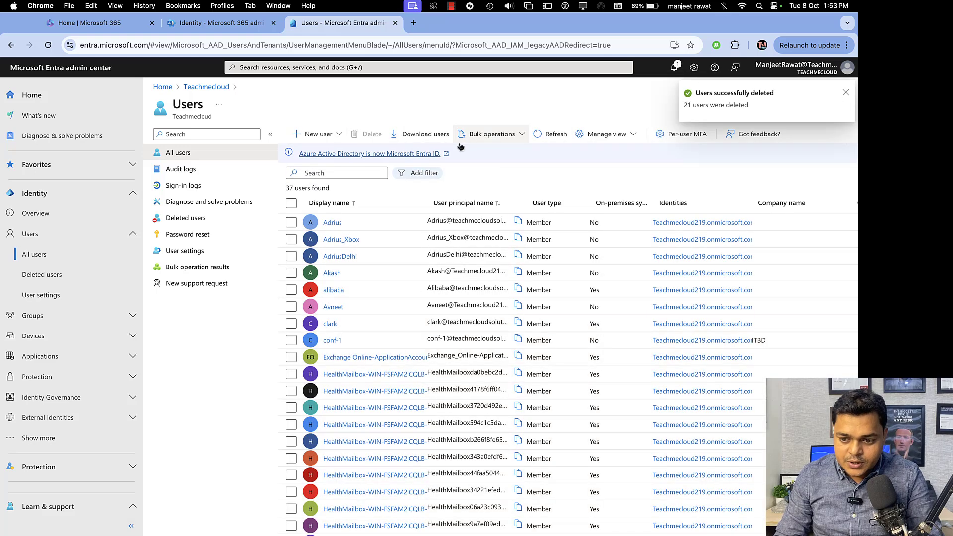
left_click(549, 137)
left_click(549, 141)
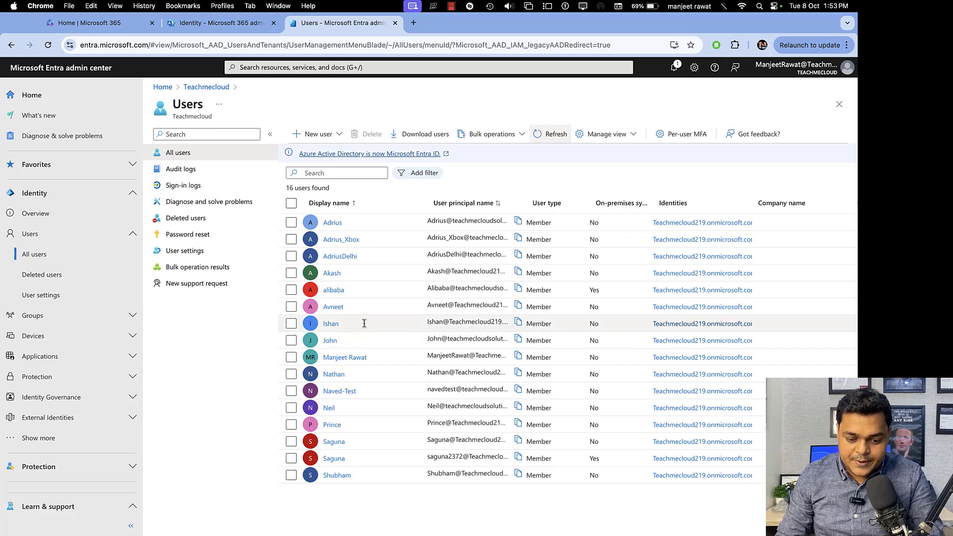
Step: Delete AdriusDelhi and Adrius_Xbox and refresh the user list
left_click(291, 256)
left_click(291, 239)
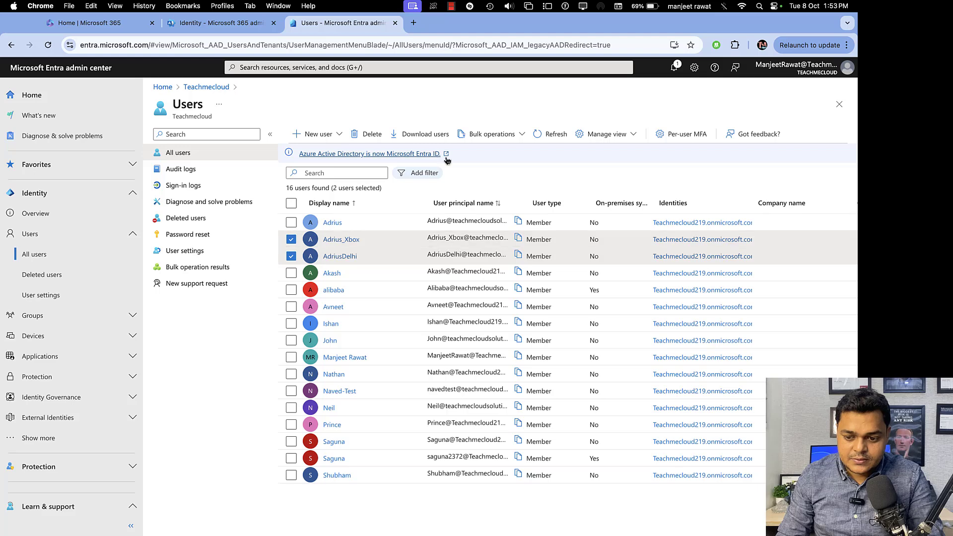
left_click(373, 139)
left_click(312, 175)
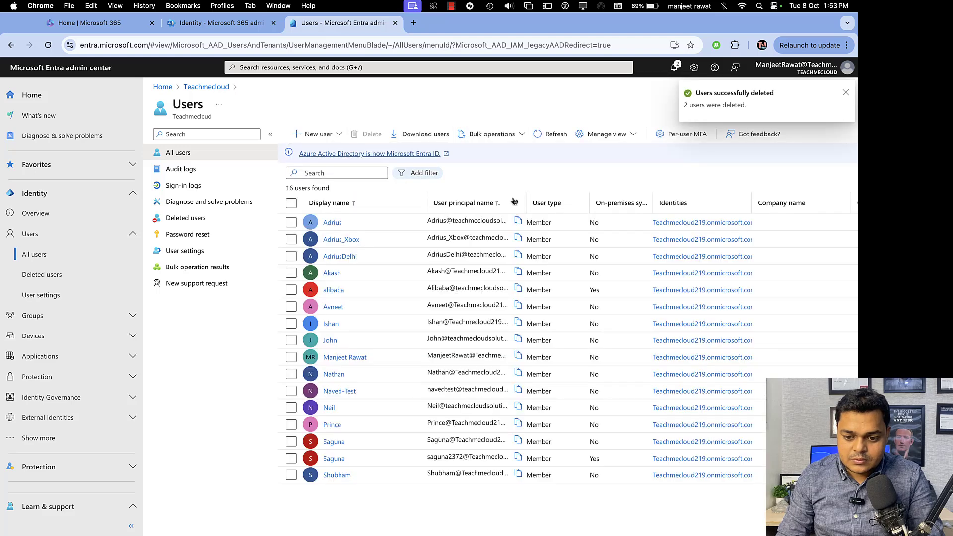
left_click(543, 133)
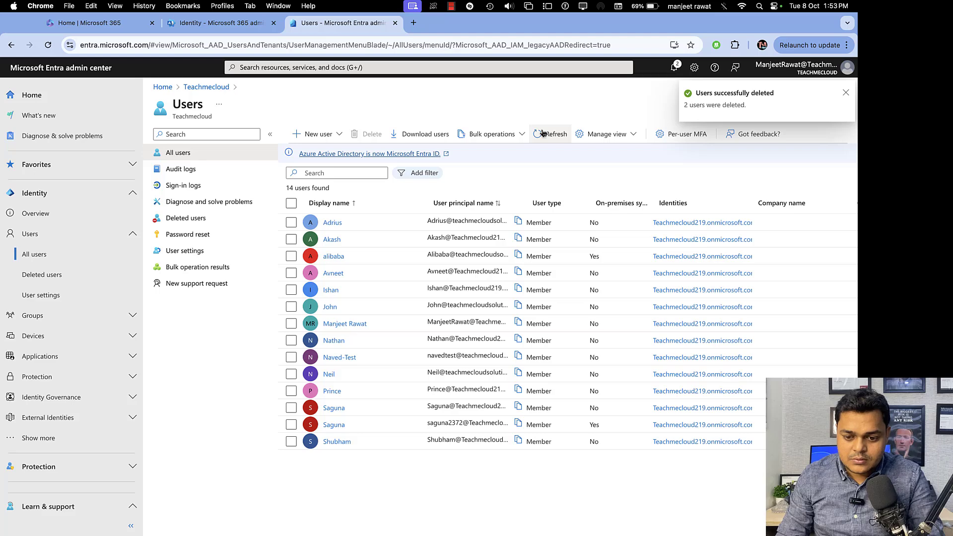
left_click(560, 138)
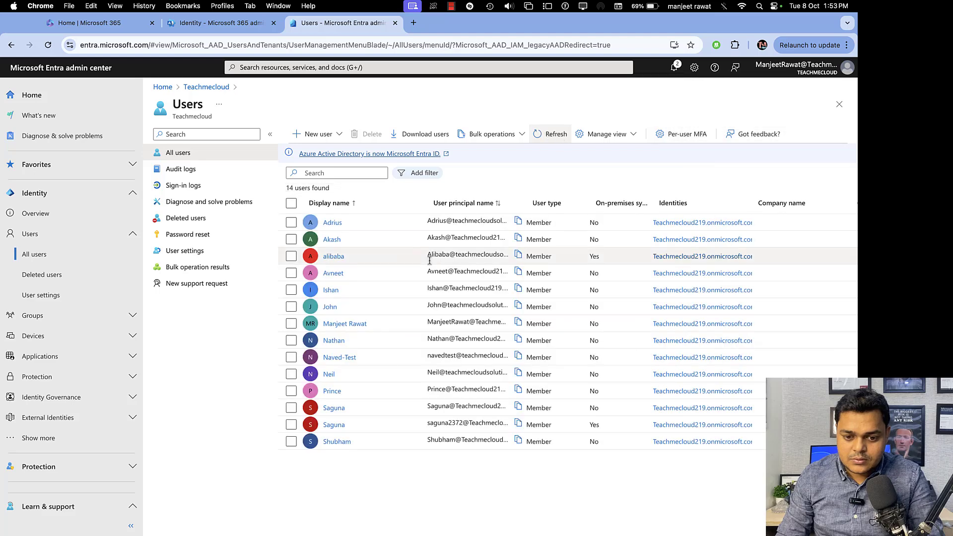
Step: Delete Naved-Test and refresh the list to show 13 users
left_click(292, 357)
left_click(370, 134)
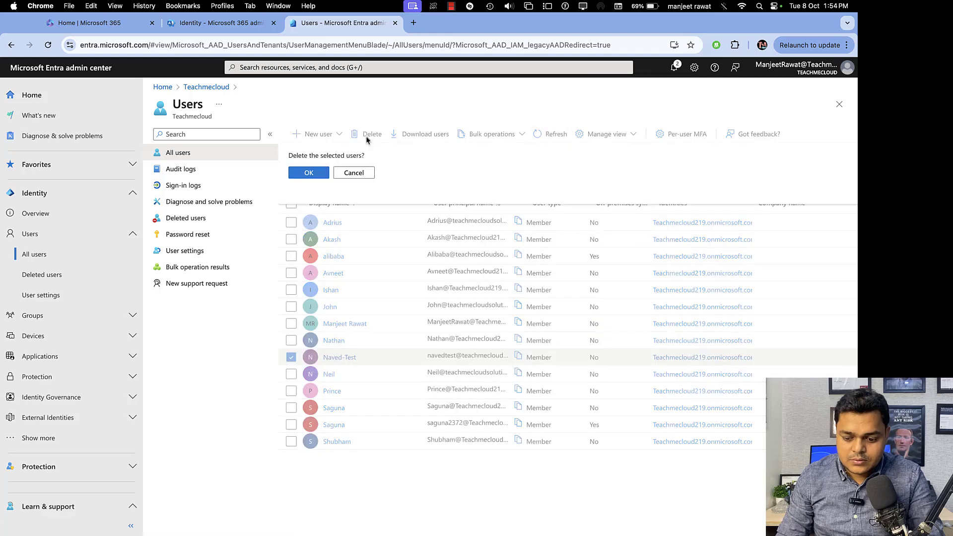
left_click(309, 171)
left_click(554, 134)
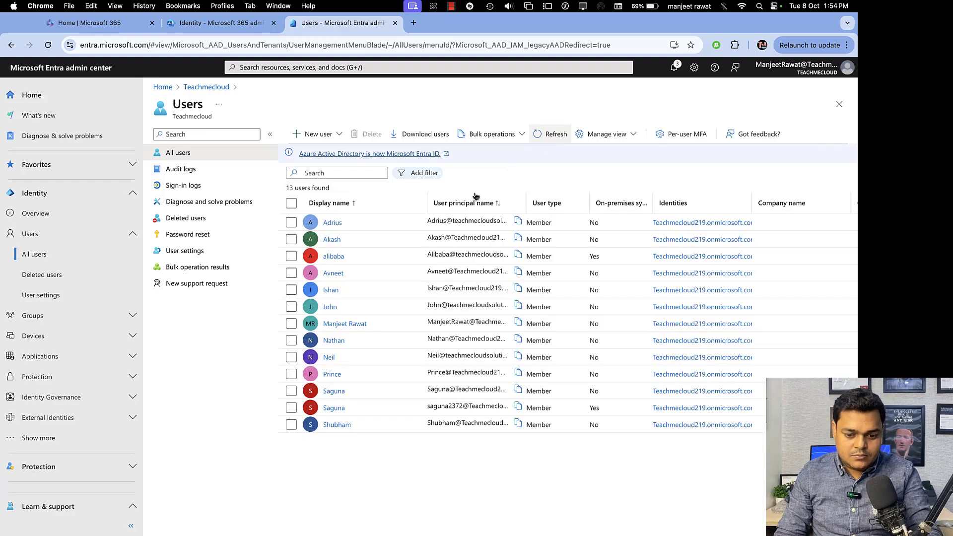
Step: On the server, dismiss Chrome's sign-in prompt and ad privacy notice and maximize the window
key("ctrl+Left")
key("ctrl+Right")
key("ctrl+Right")
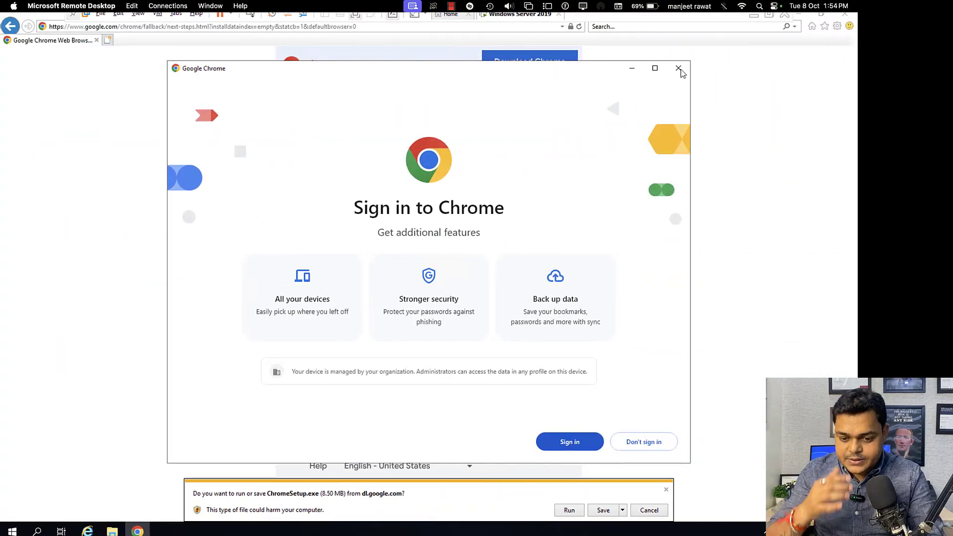
left_click(679, 69)
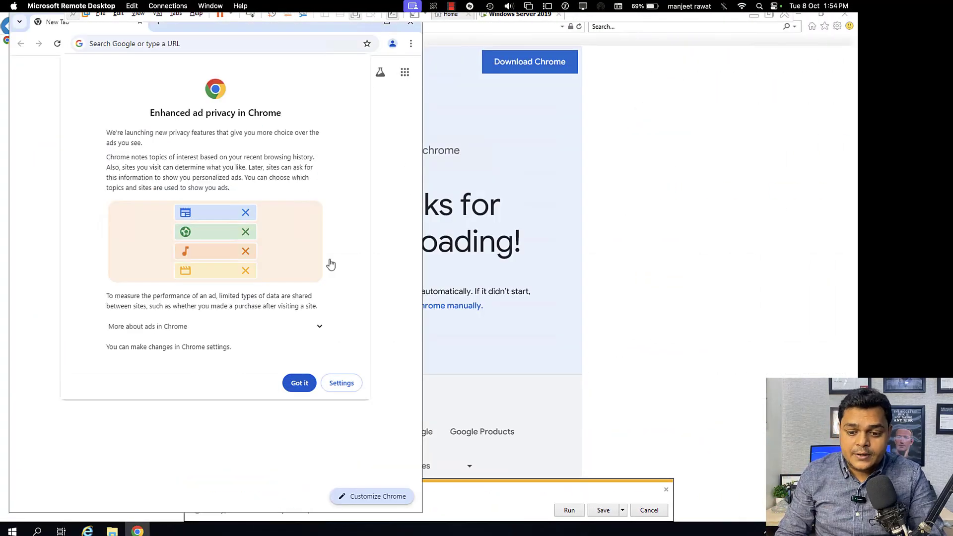
left_click(304, 388)
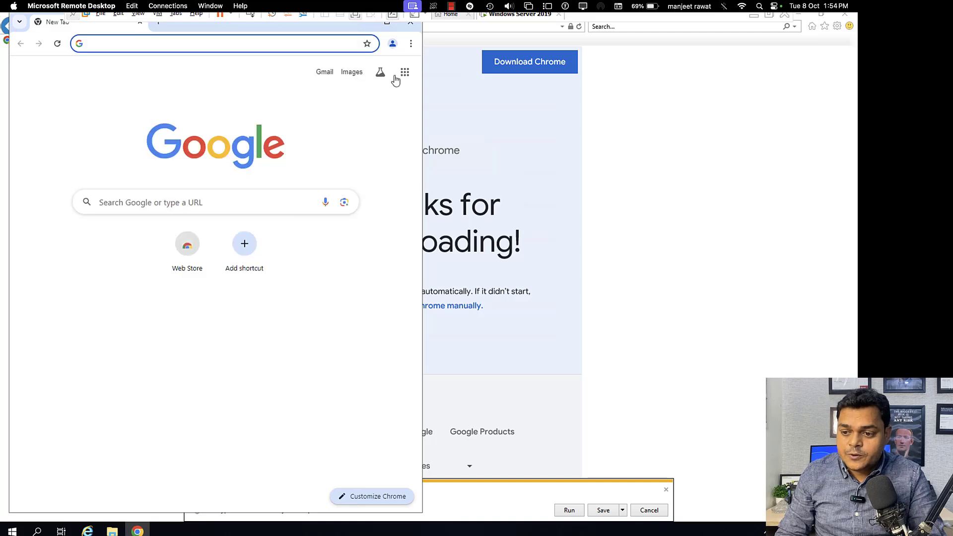
left_click(386, 22)
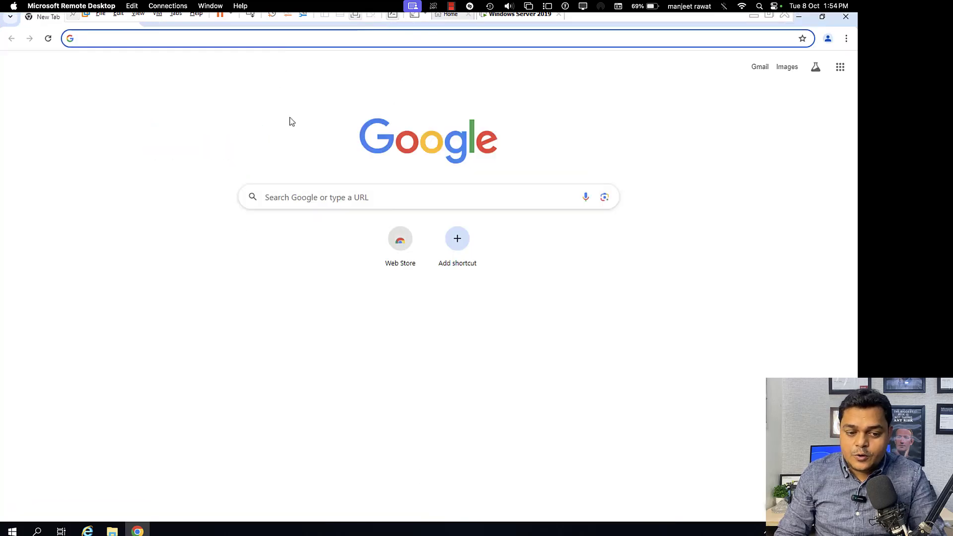
Step: Search Google for a speed test and run the internet speed test
type("spee")
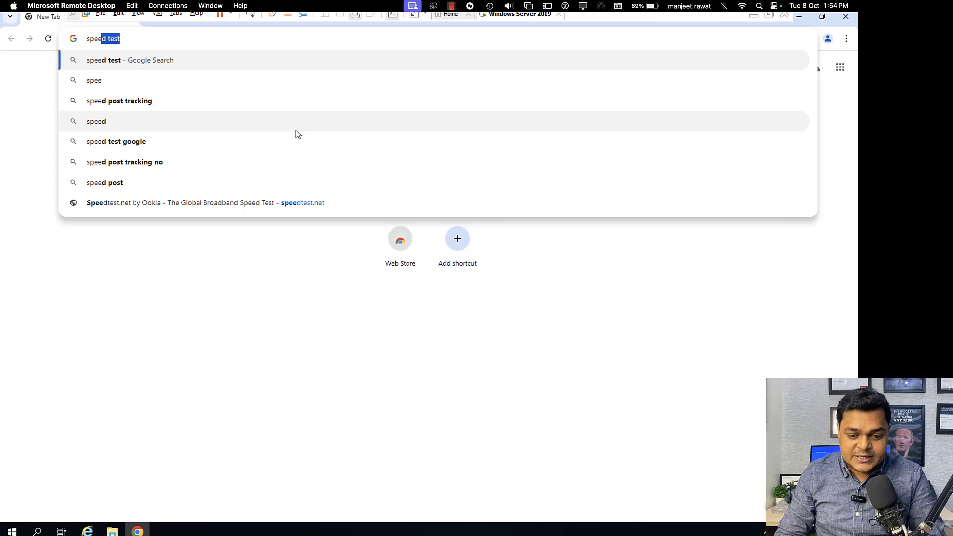
key("Return")
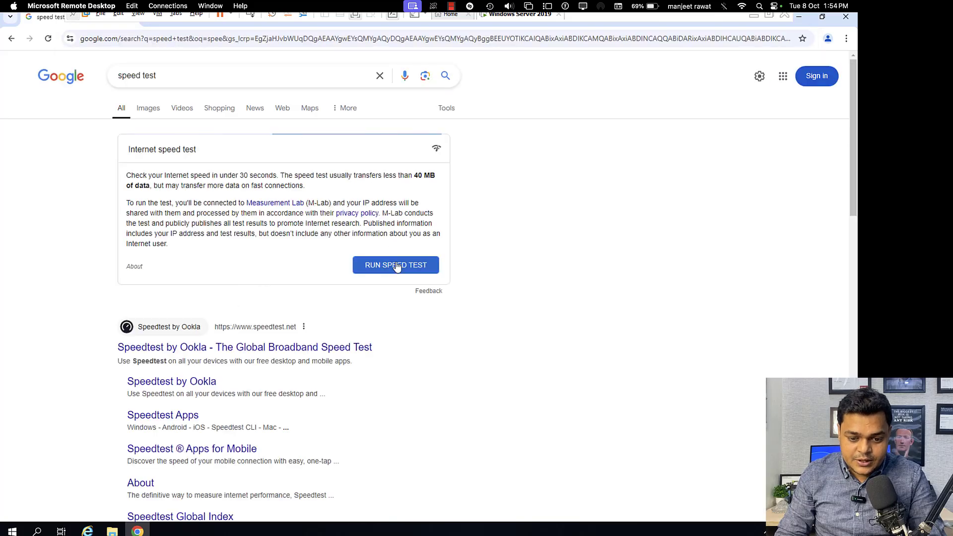
left_click(396, 266)
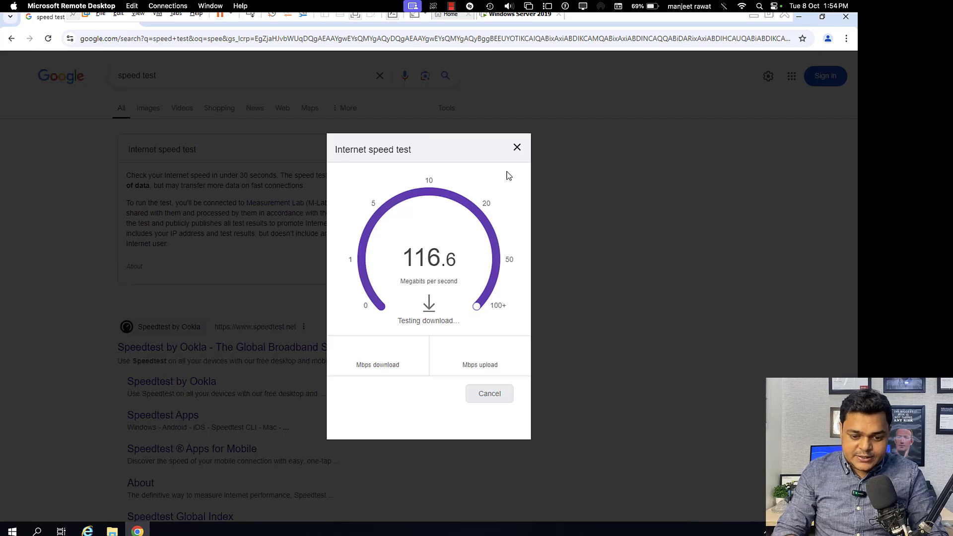
Step: Close the speed test results, then the server's Chrome and Internet Explorer windows
left_click(517, 148)
left_click(846, 17)
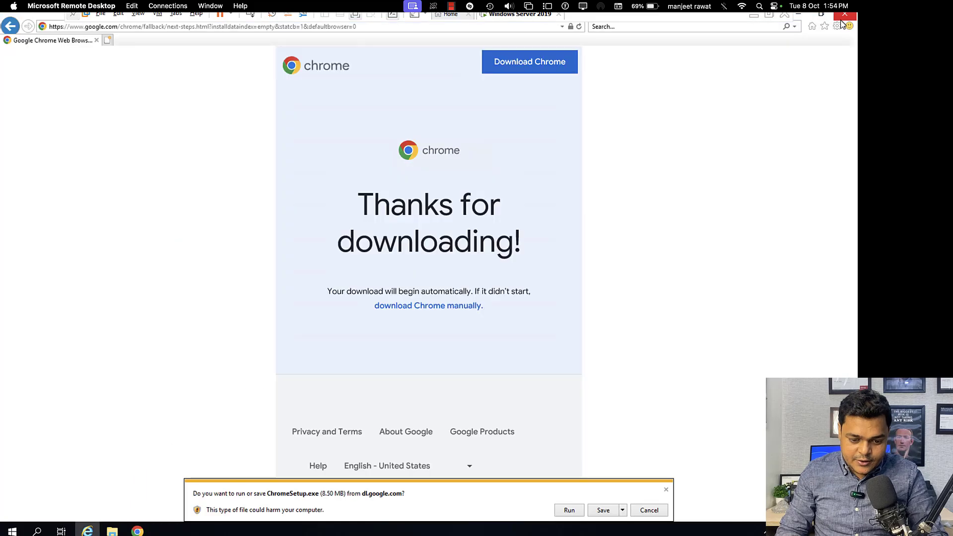
left_click(844, 18)
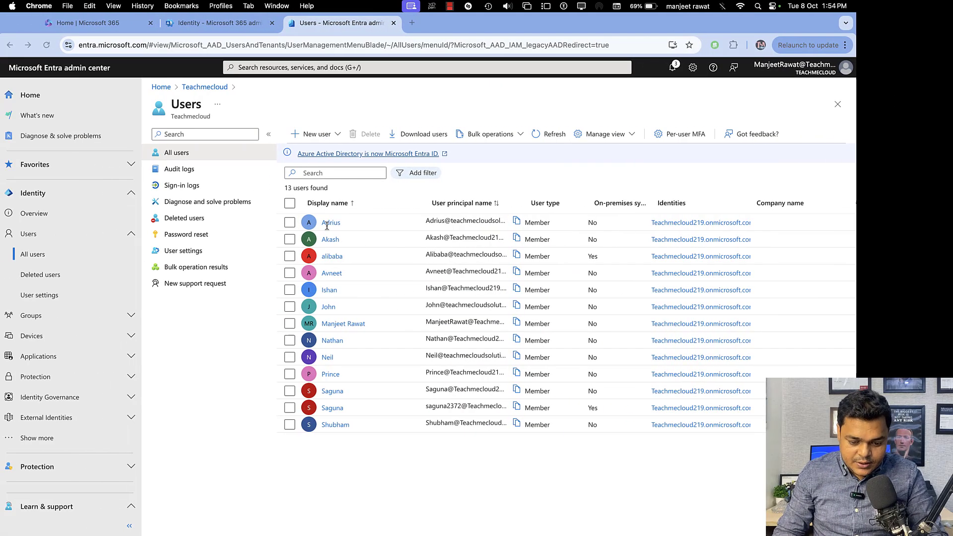
Step: Start a new internal user with UPN and display name gcp and a manually set password
left_click(327, 135)
left_click(324, 157)
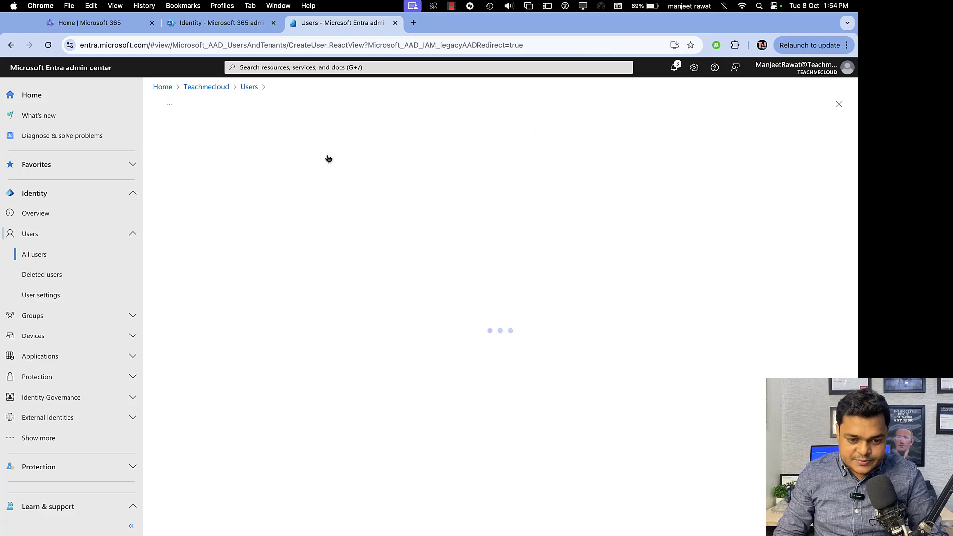
left_click(288, 213)
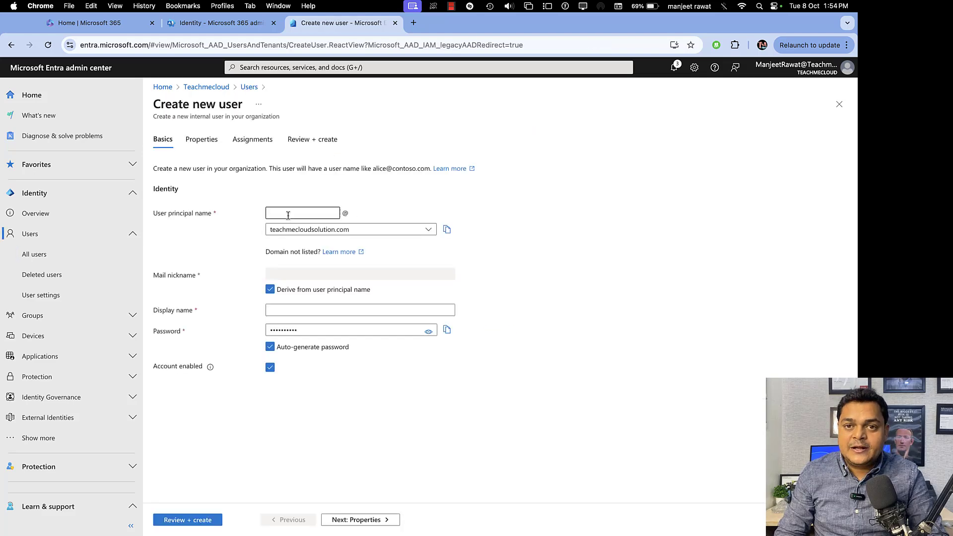
type("gcp")
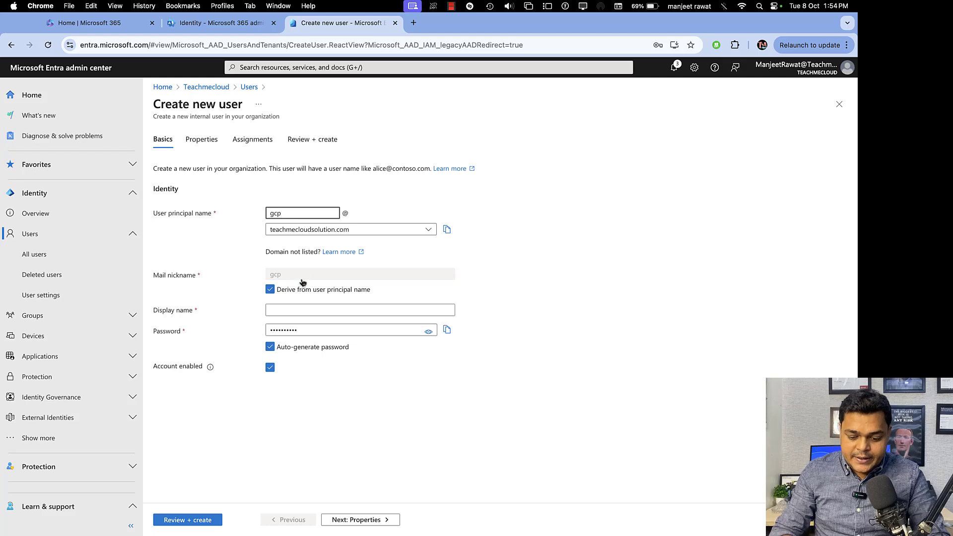
left_click(273, 310)
type("gcp")
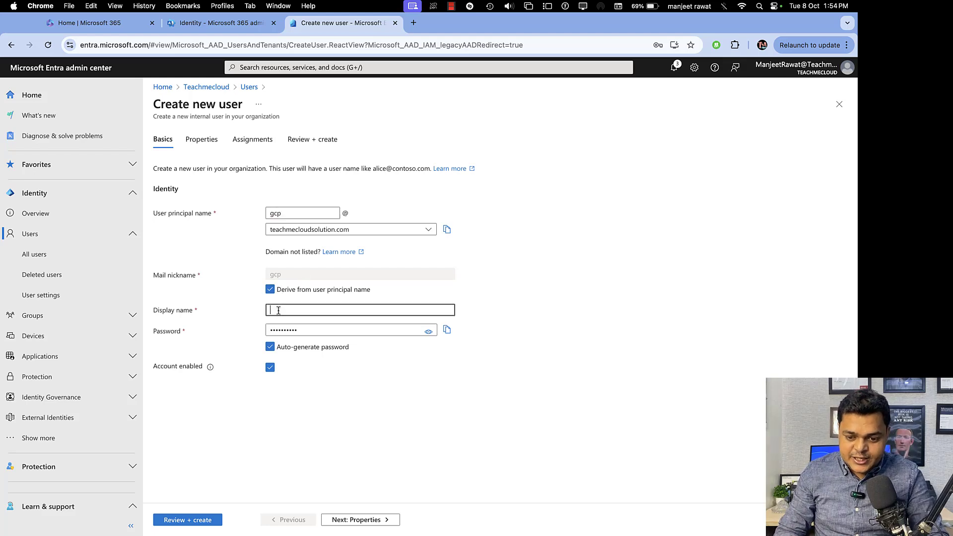
left_click(283, 348)
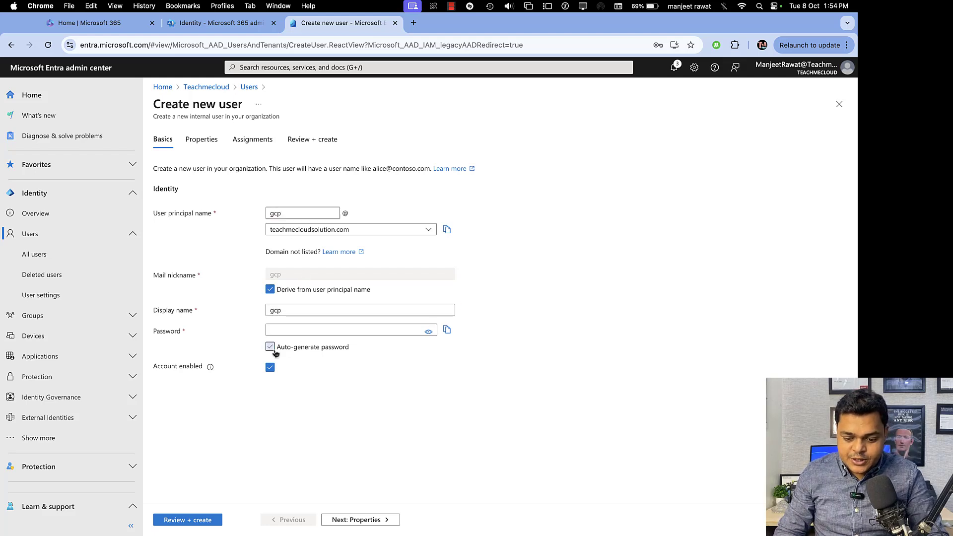
left_click(286, 331)
type("•••••")
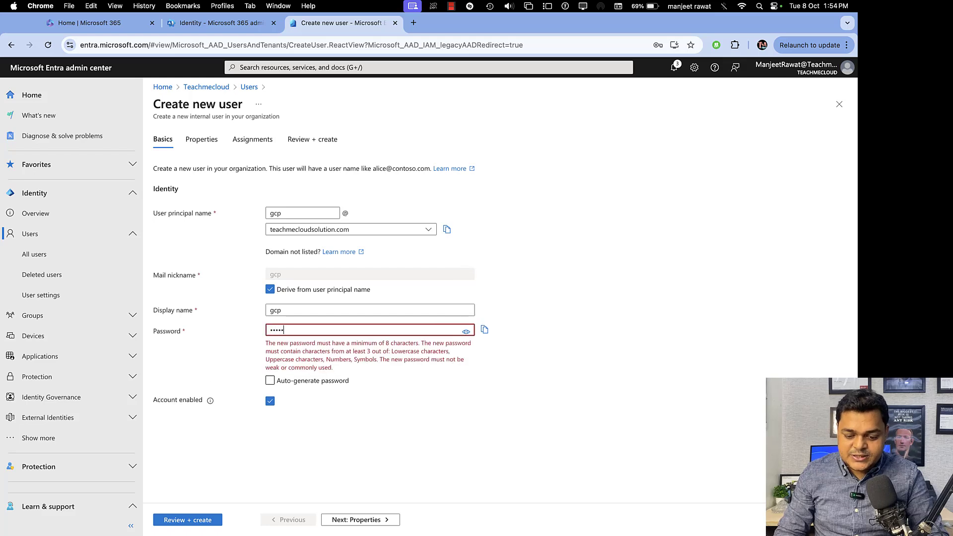
type("••••")
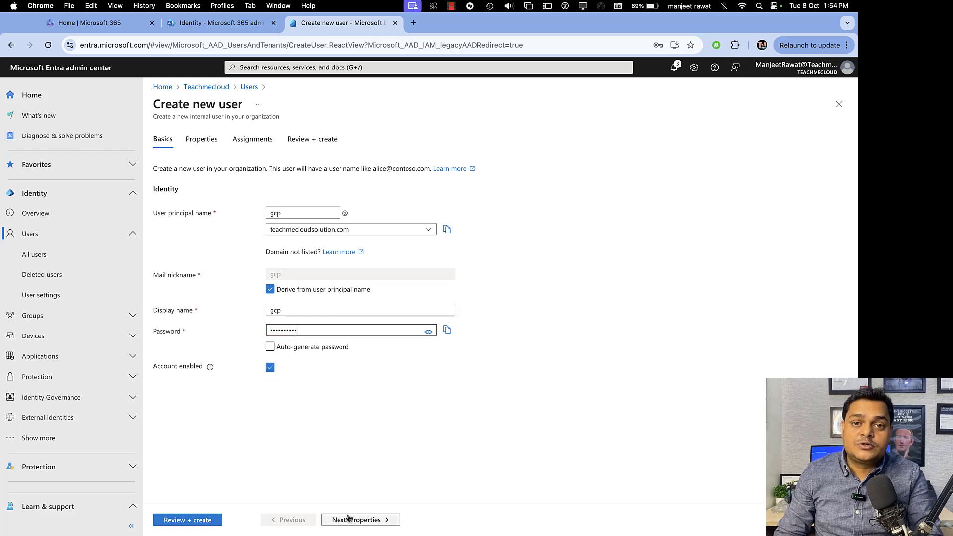
Step: Assign the Global Administrator role to gcp on the assignments page
left_click(352, 520)
left_click(352, 520)
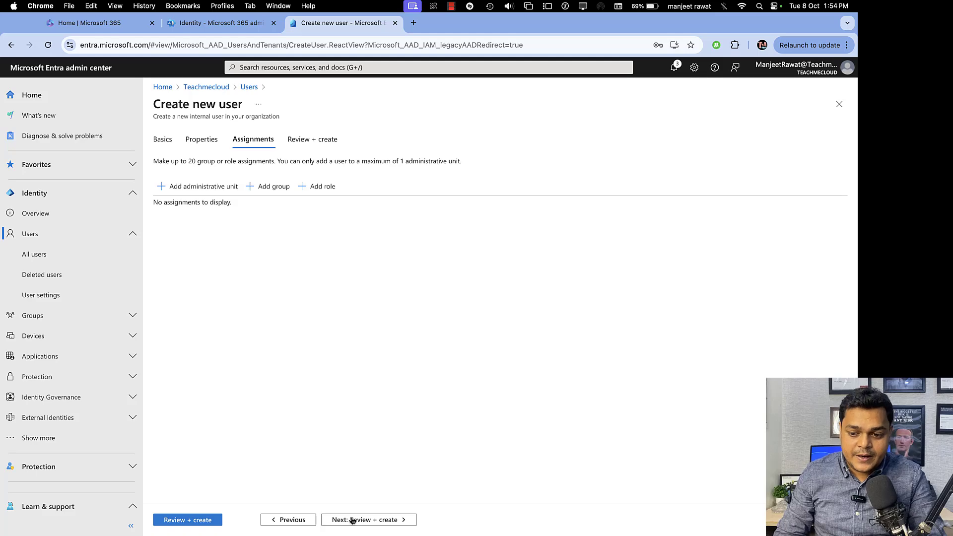
left_click(324, 190)
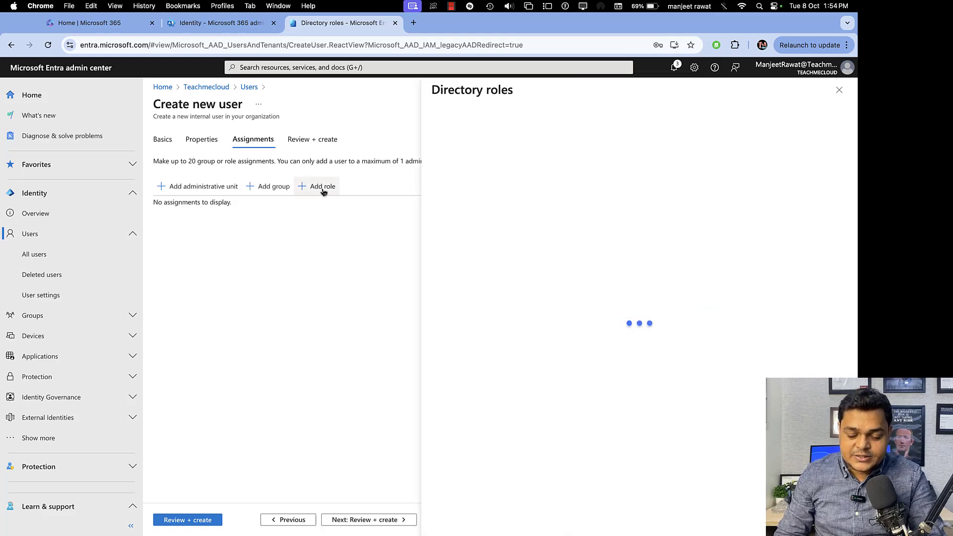
left_click(474, 150)
type("globa")
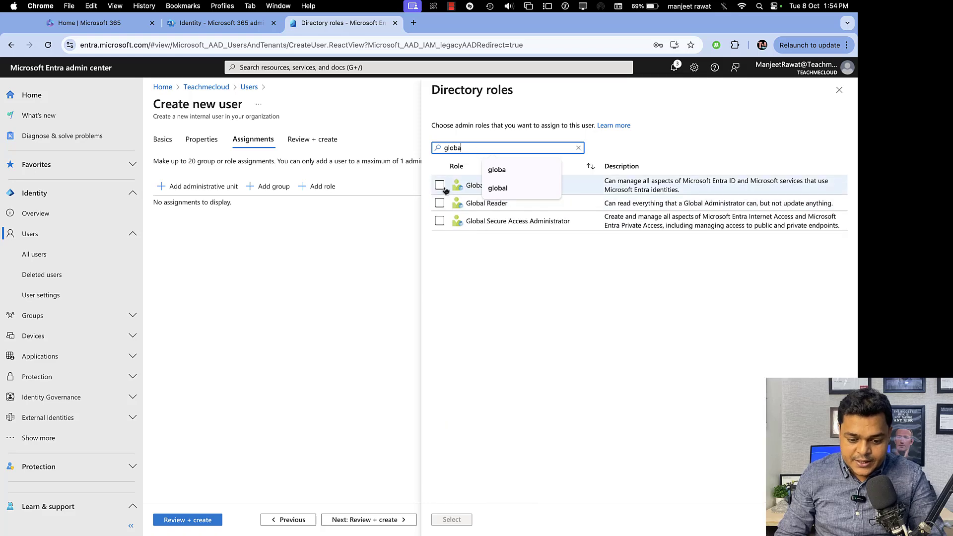
left_click(440, 184)
left_click(452, 520)
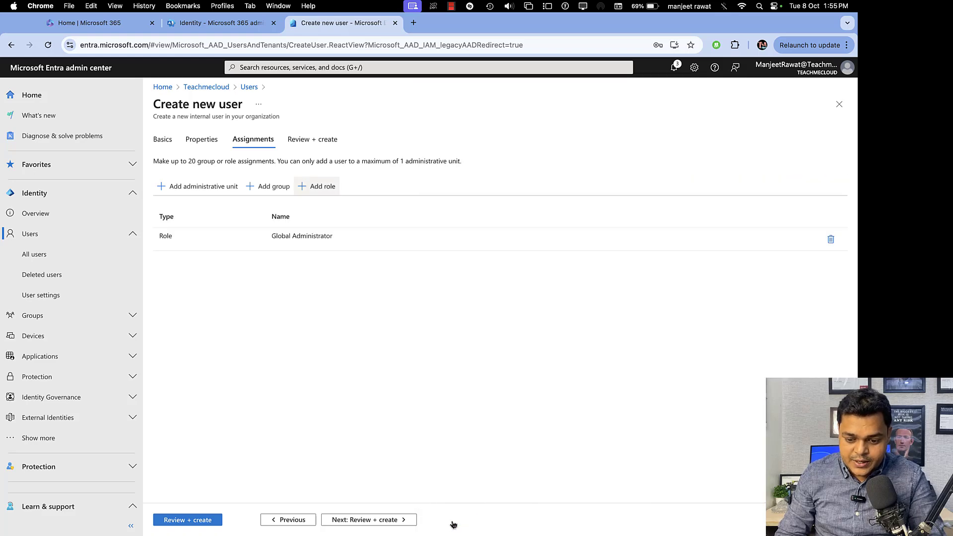
Step: Create the gcp user, refresh the Users list to show 14 users, and select gcp
left_click(387, 519)
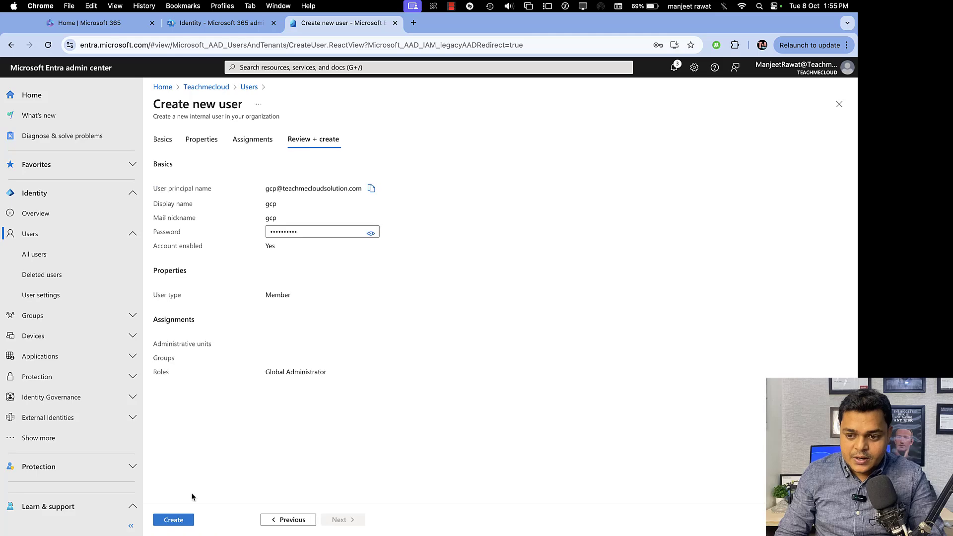
left_click(178, 520)
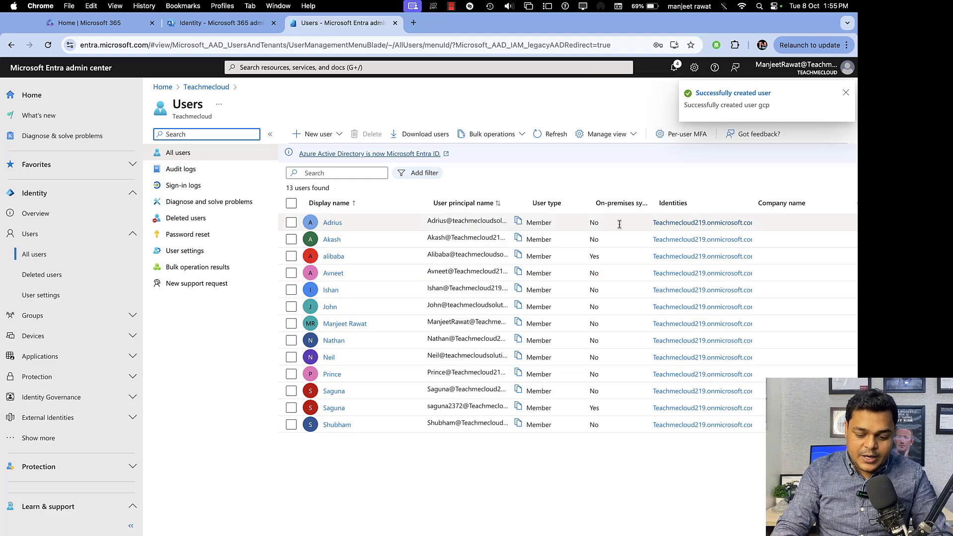
left_click(558, 138)
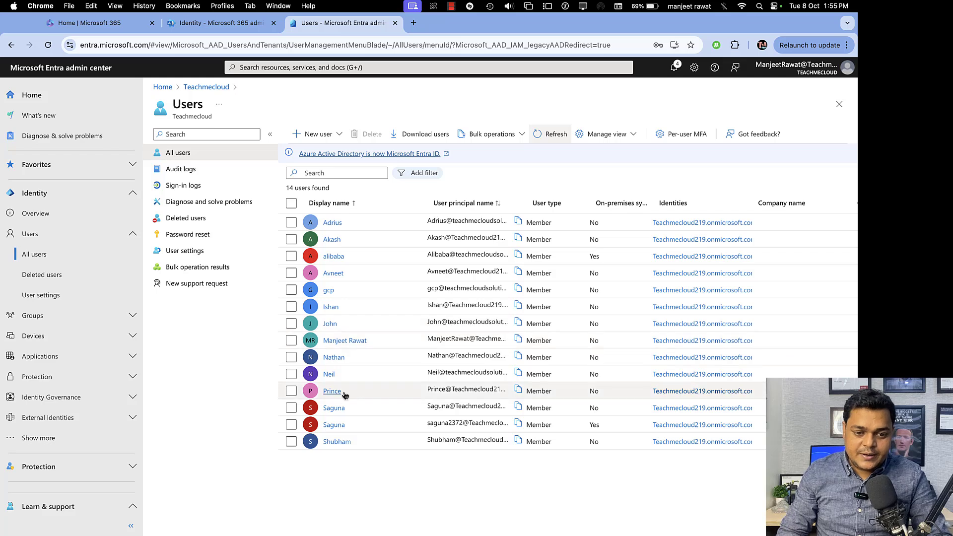
left_click(453, 294)
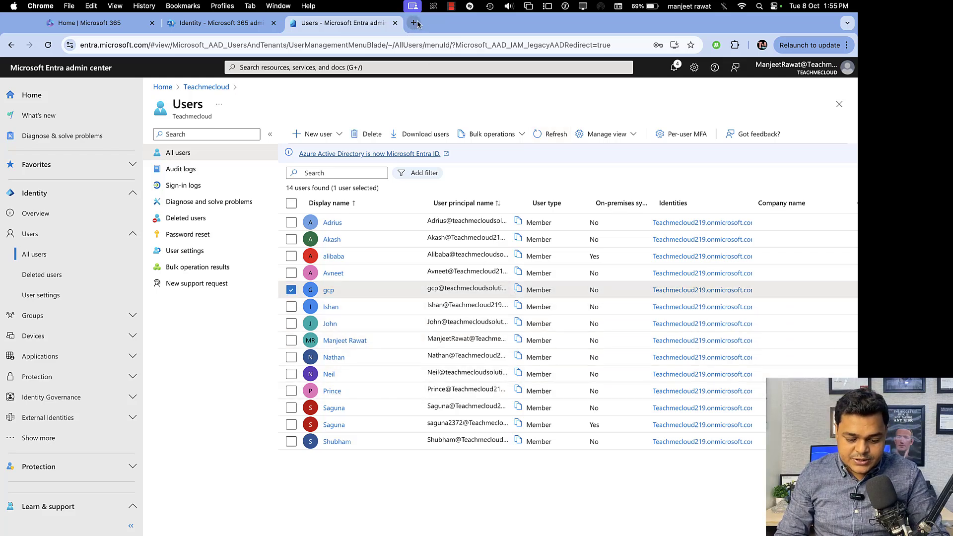
left_click(847, 45)
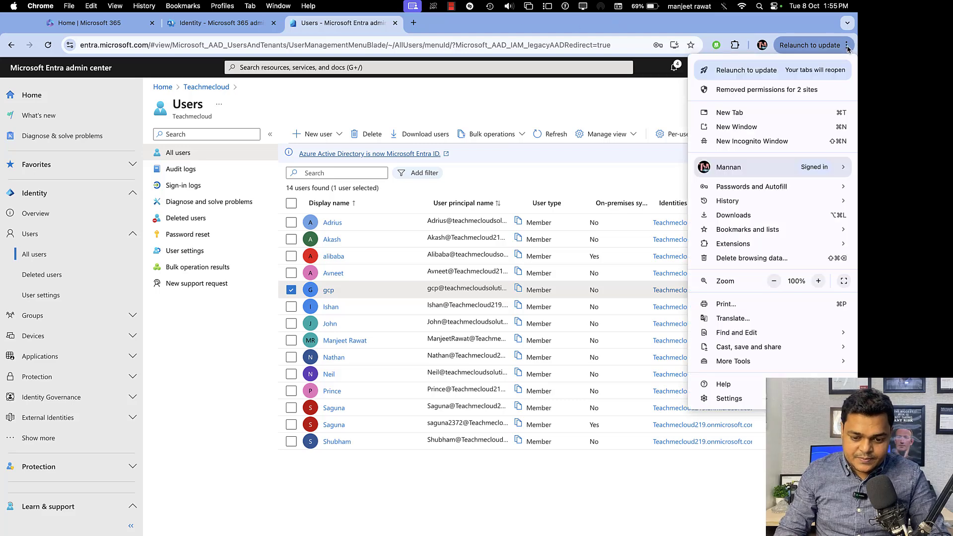
Step: Open a private browsing window and go to office.com
left_click(742, 144)
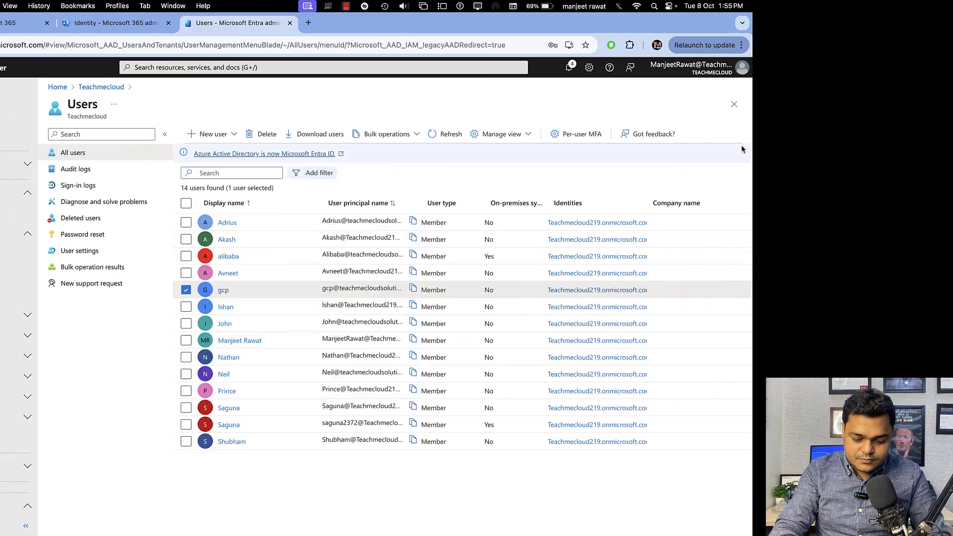
type("goo")
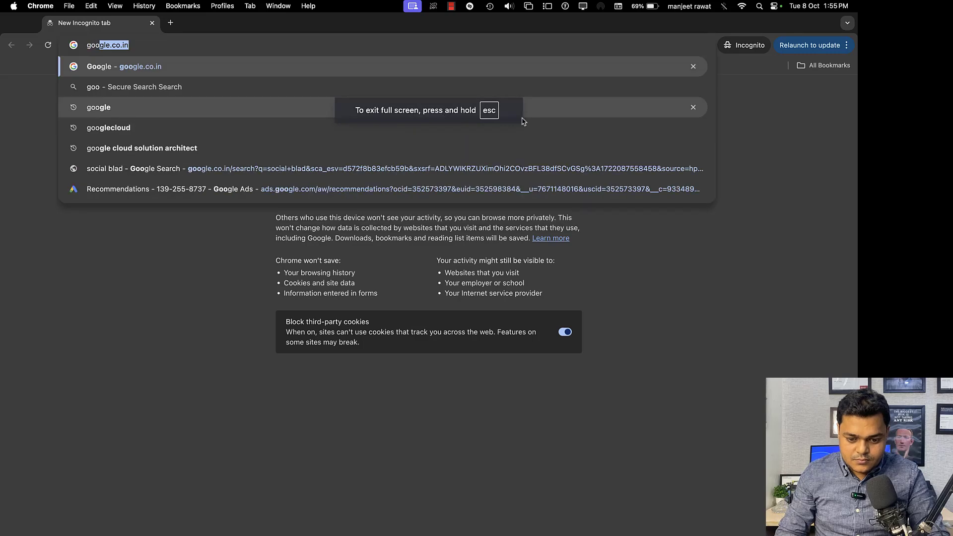
key("BackSpace")
key("BackSpace")
key("BackSpace")
key("BackSpace")
type("office.com")
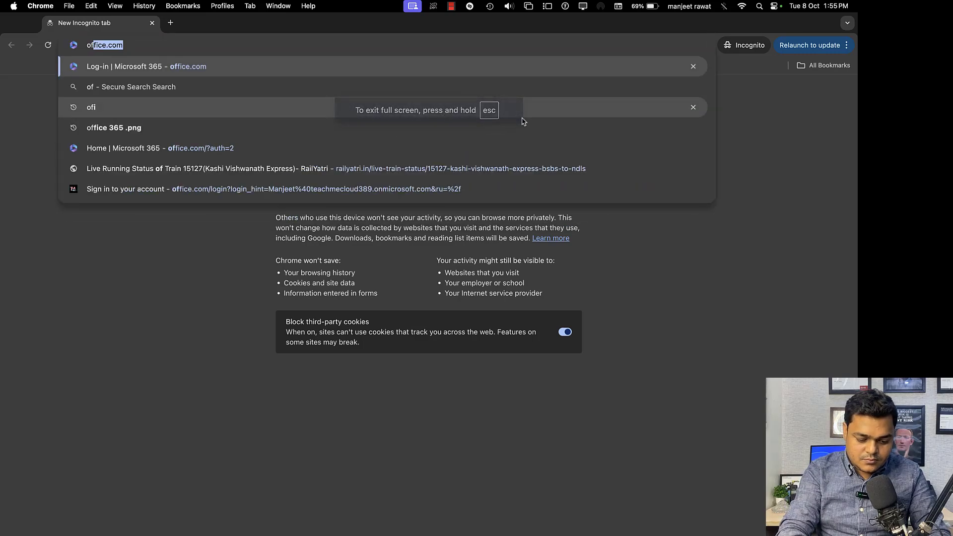
key("Return")
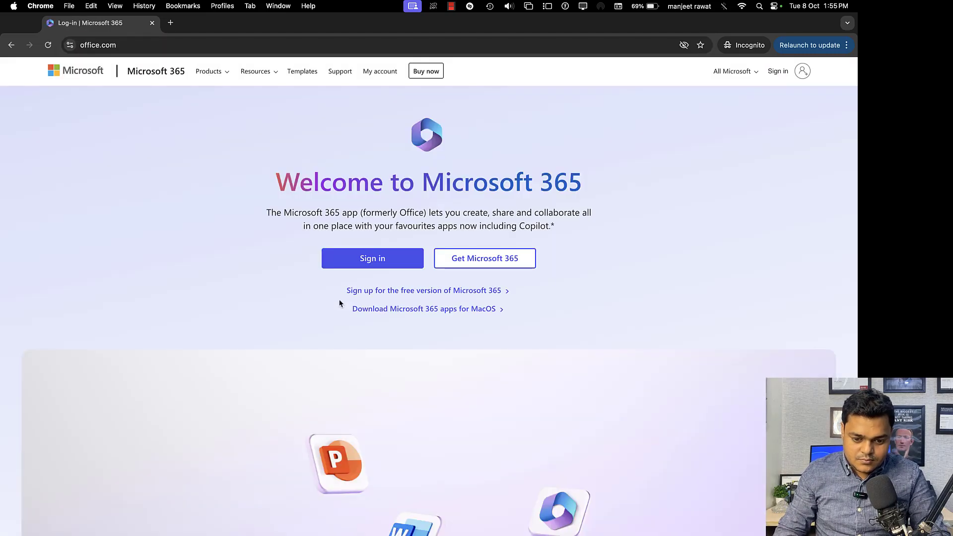
Step: Sign in to Microsoft 365 as the new user with its e-mail and temporary password
left_click(374, 259)
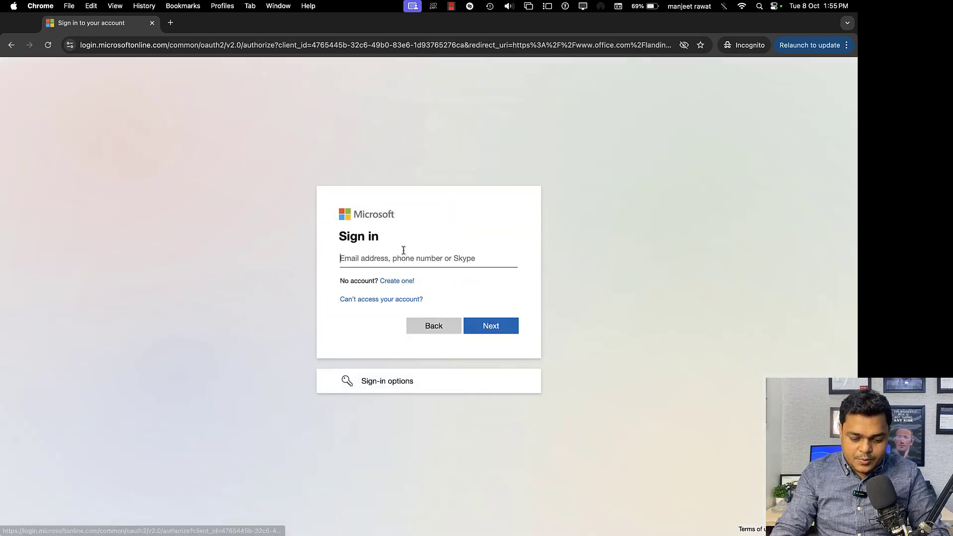
key("super+v")
key("Return")
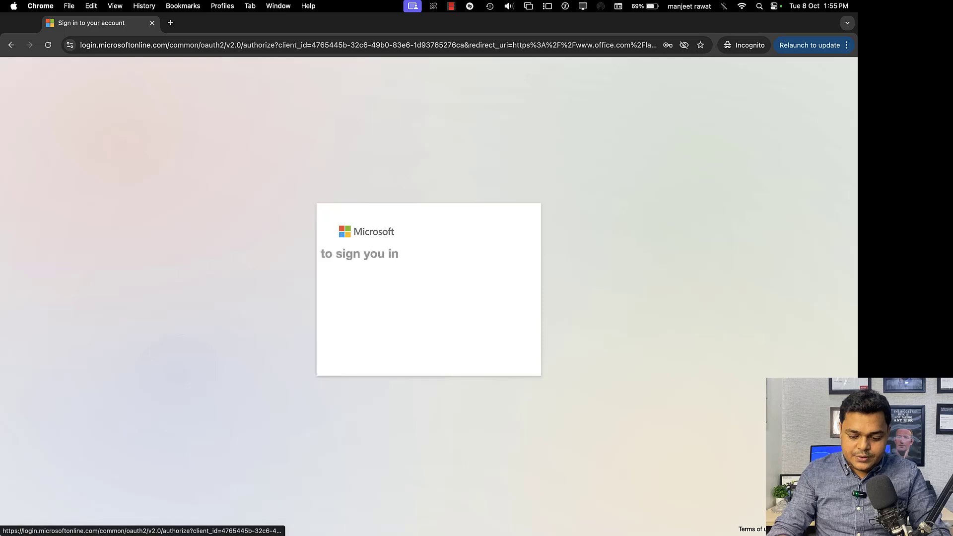
type("•")
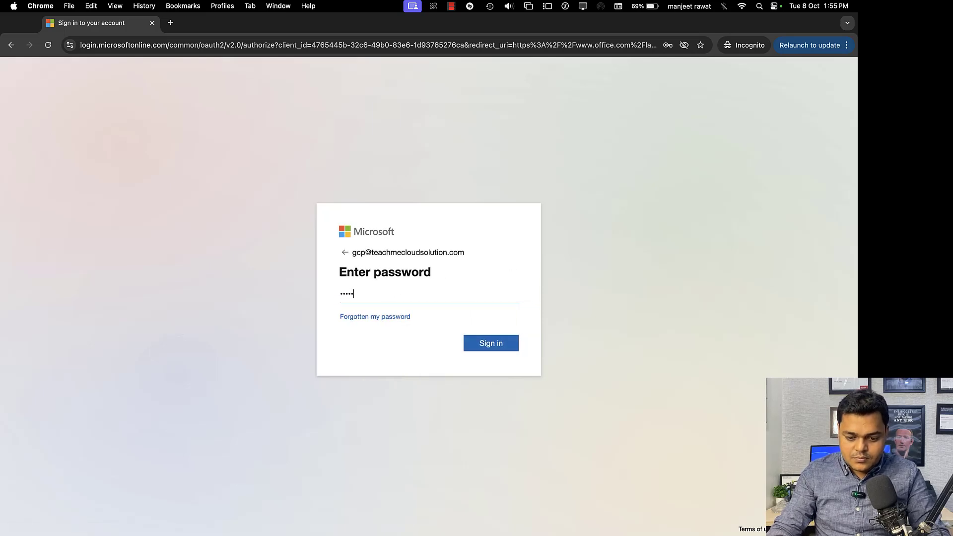
type("•••••••")
key("Return")
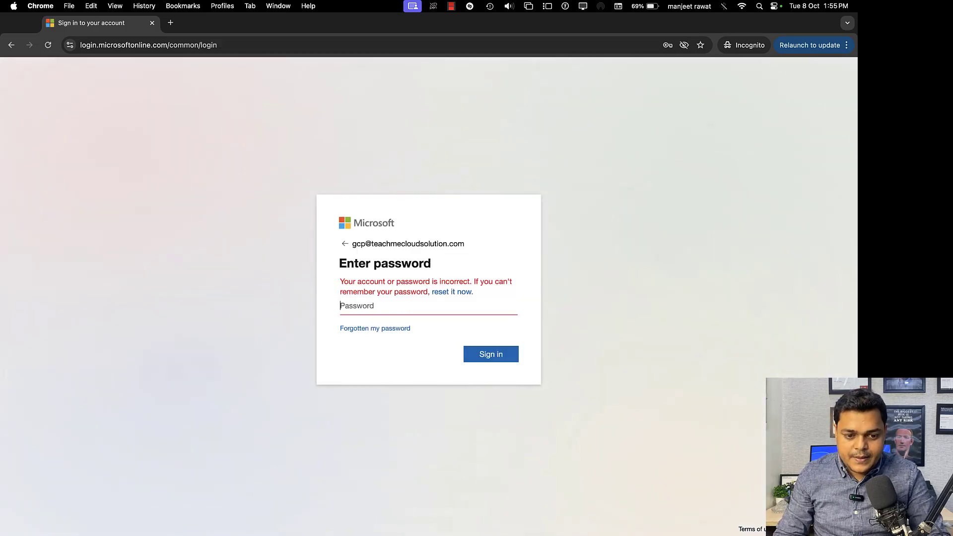
type("•")
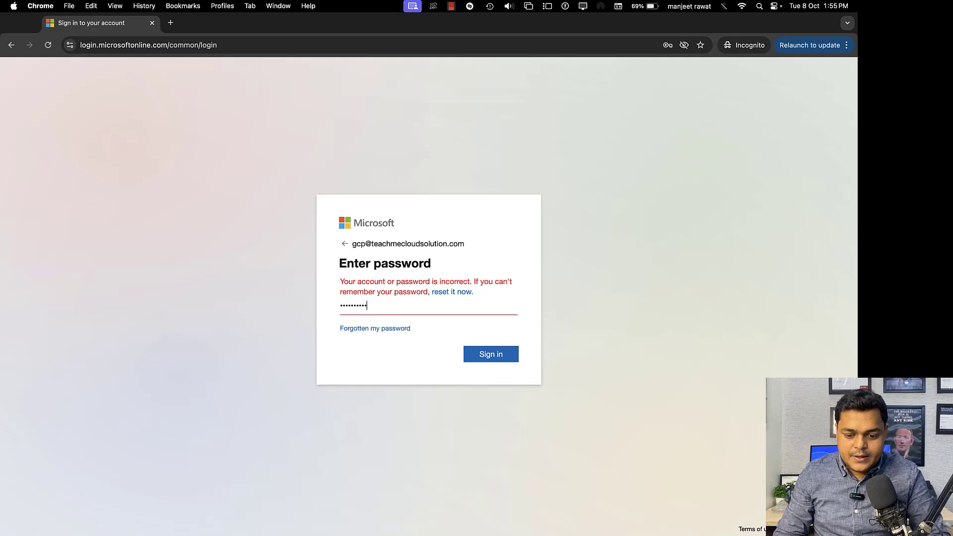
type("•••••••••")
key("Return")
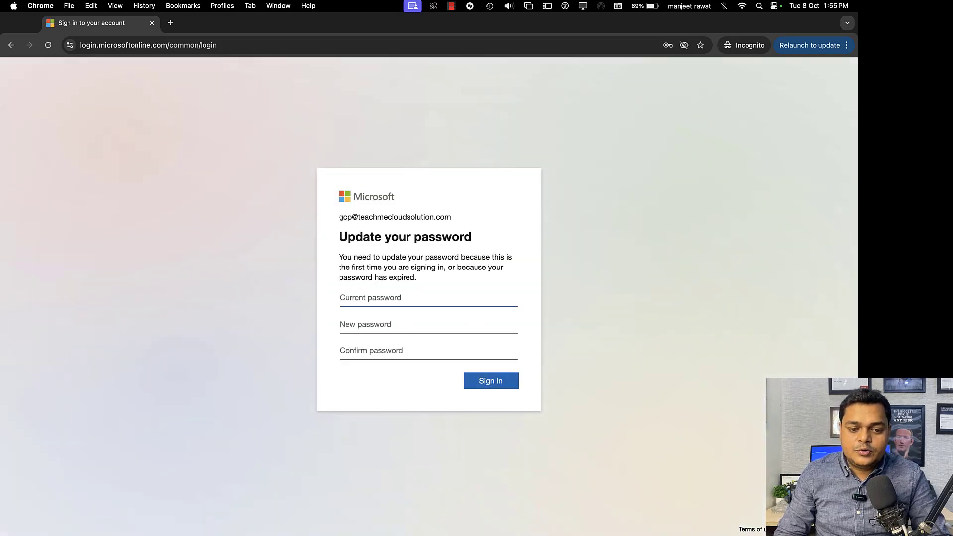
Step: Set gcp's new password, postpone MFA setup with Ask later, and return to the remote server
type("••")
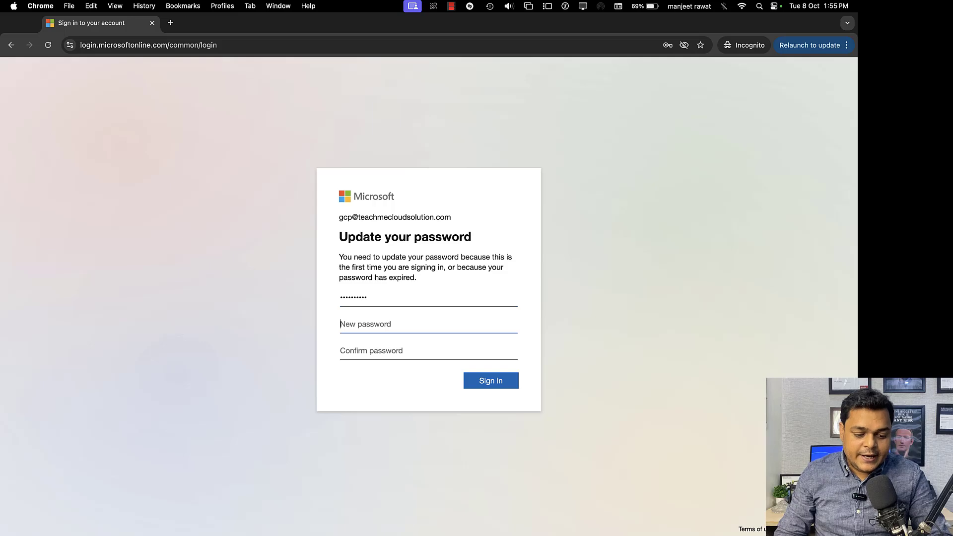
type("•")
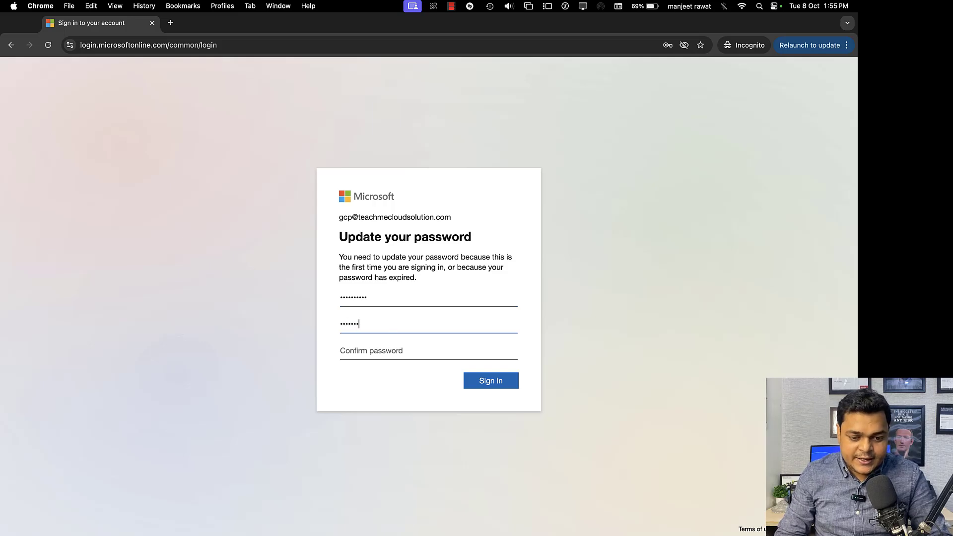
type("•••")
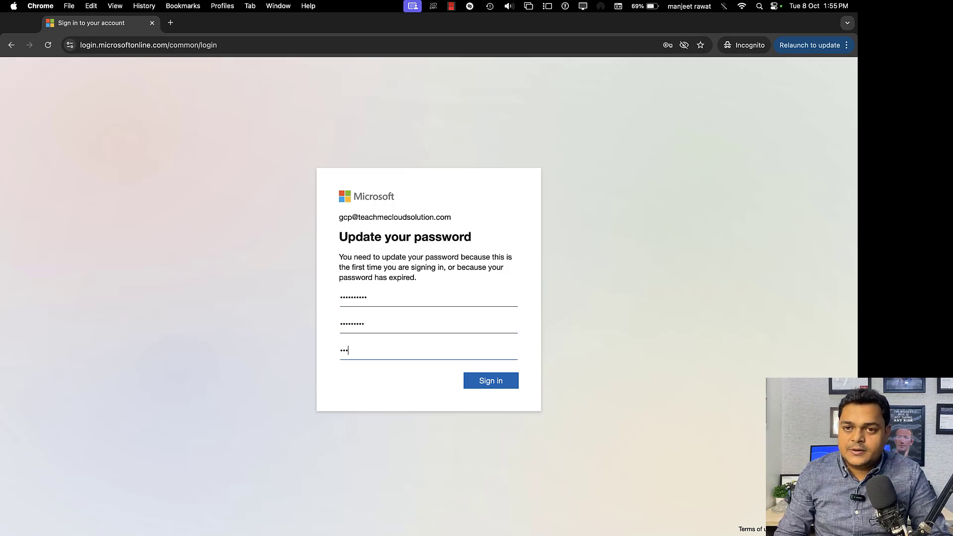
key("Return")
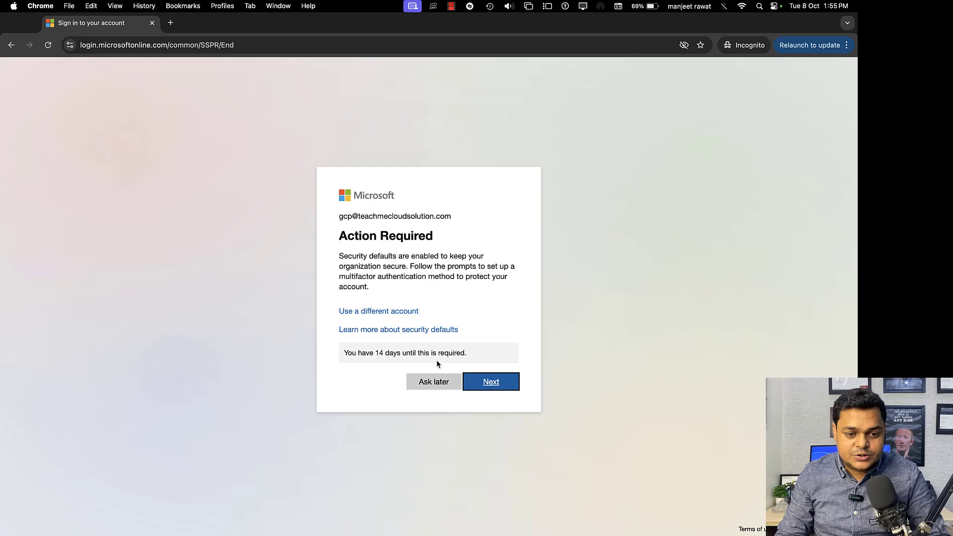
left_click(434, 382)
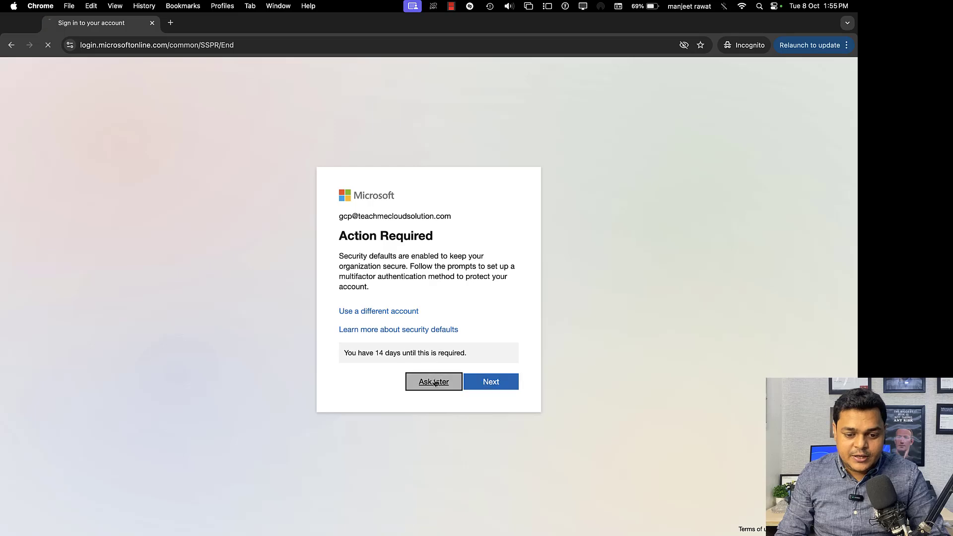
key("super+Tab")
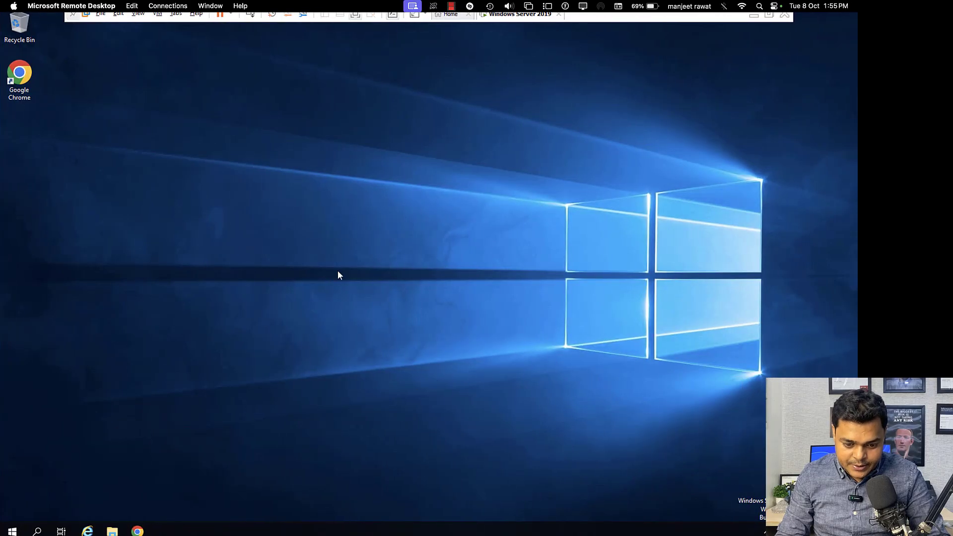
Step: Launch the AzureADConnect installer from the server's Downloads folder
left_click(117, 531)
left_click(213, 161)
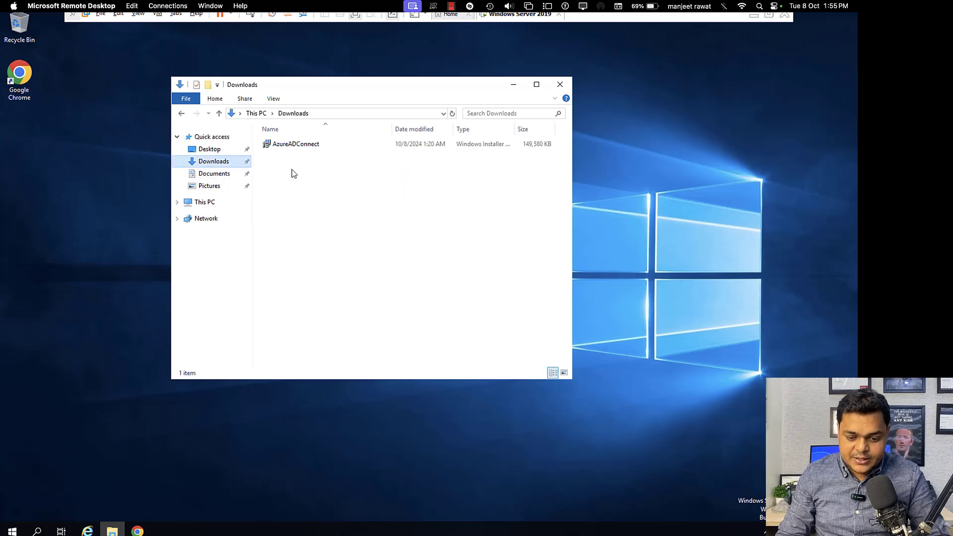
double_click(292, 145)
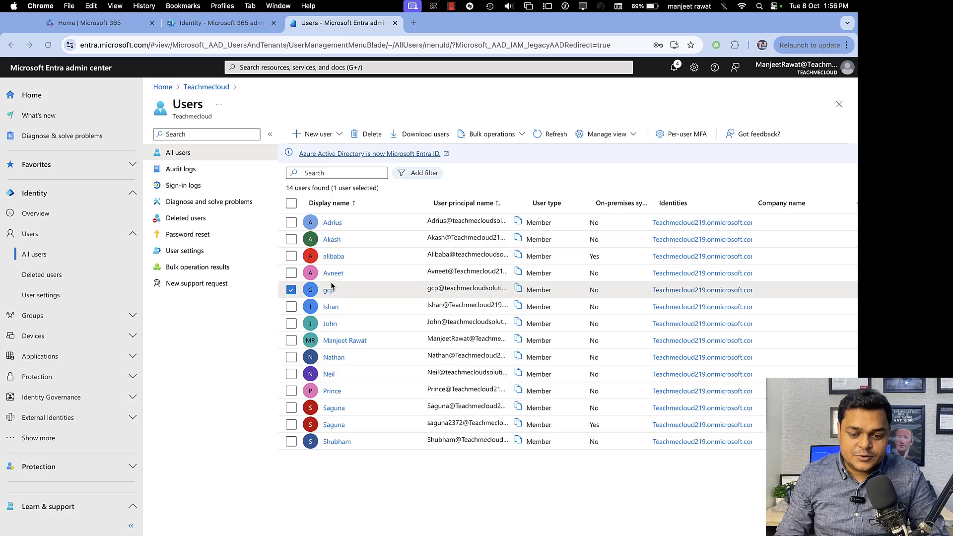
Step: Close the Downloads window and follow the TLS error's 'this document' help link
key("ctrl+Right")
key("ctrl+Right")
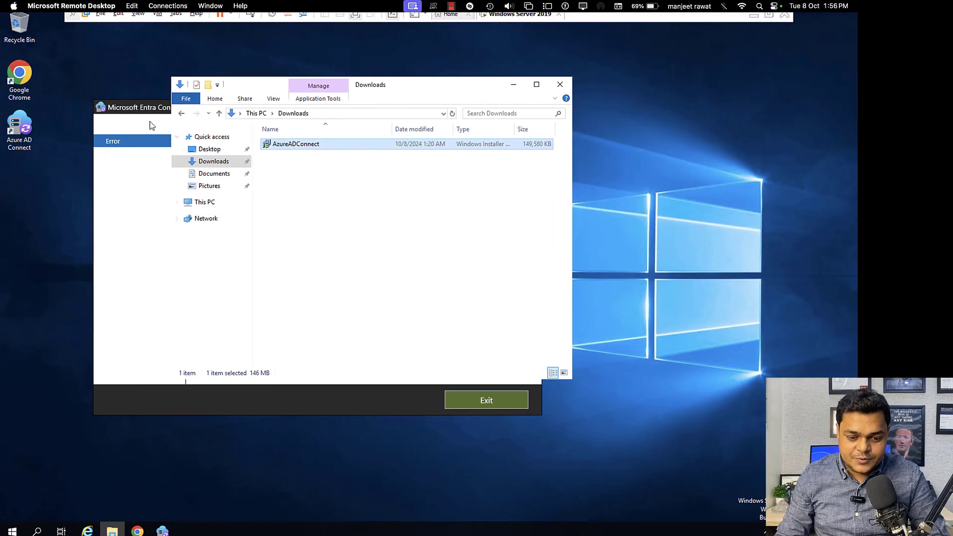
left_click(151, 124)
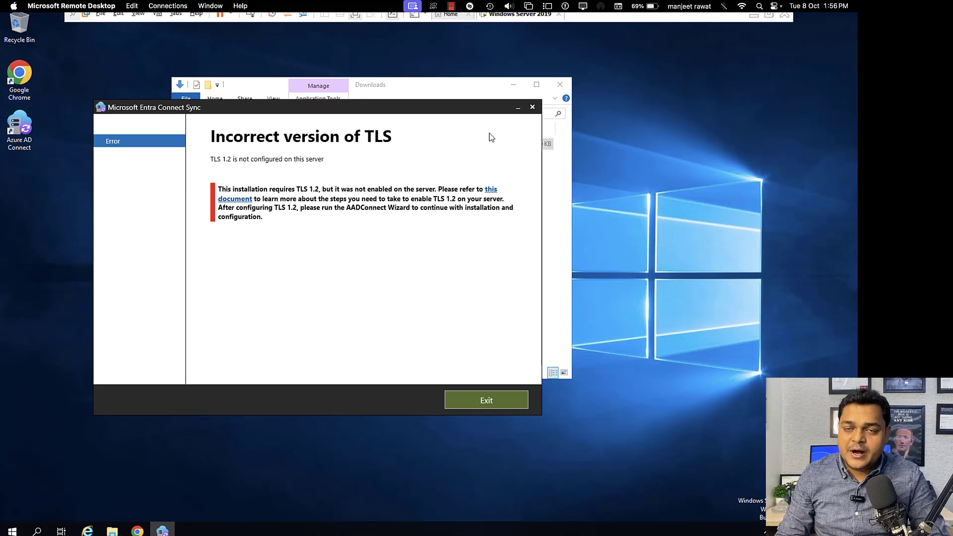
left_click(559, 84)
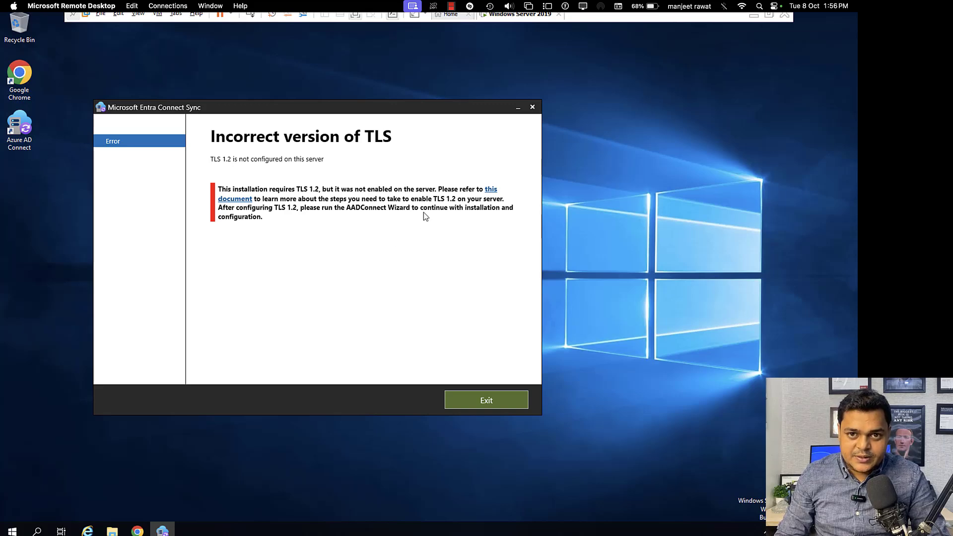
left_click(494, 192)
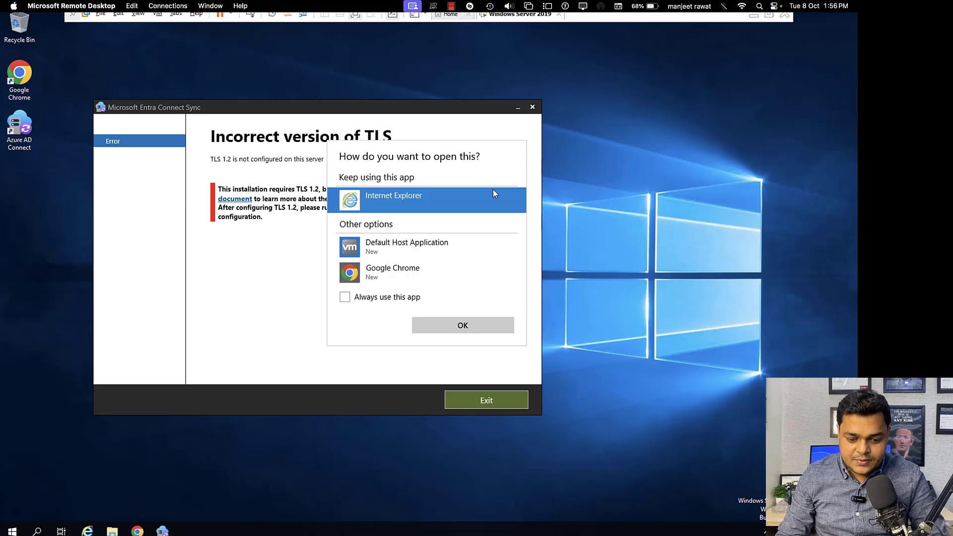
Step: Open the TLS 1.2 help article in Google Chrome and copy its 'PowerShell script to enable TLS 1.2'
left_click(377, 272)
key("Return")
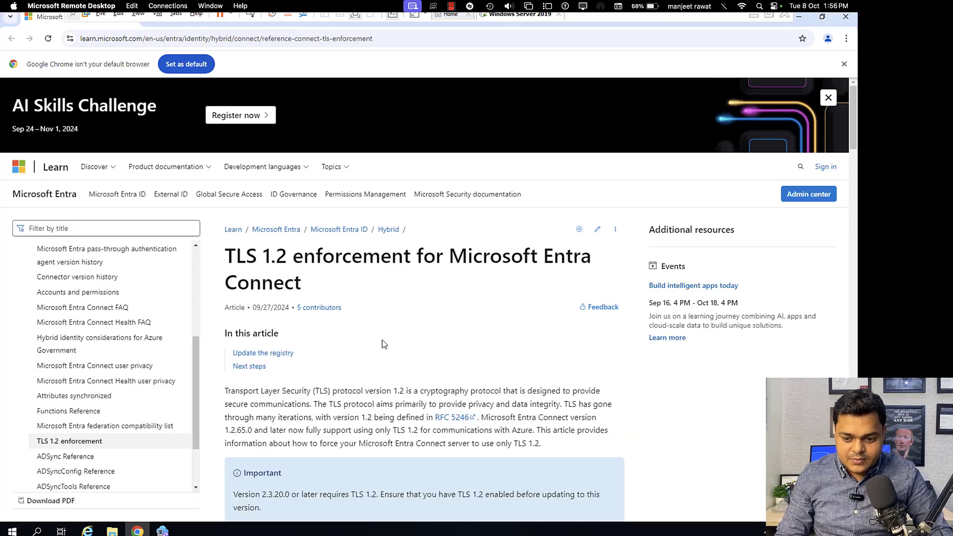
scroll(382, 343, "down", 8)
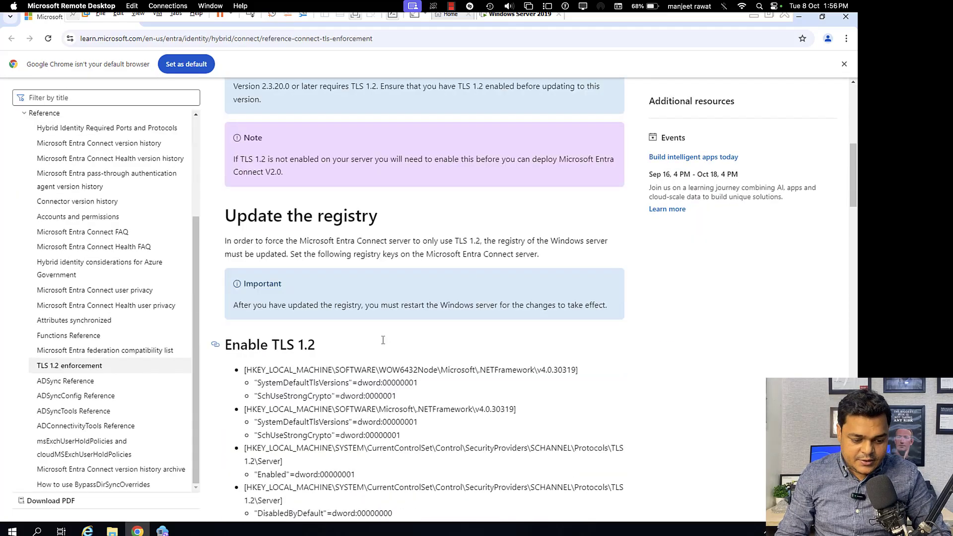
scroll(383, 342, "down", 10)
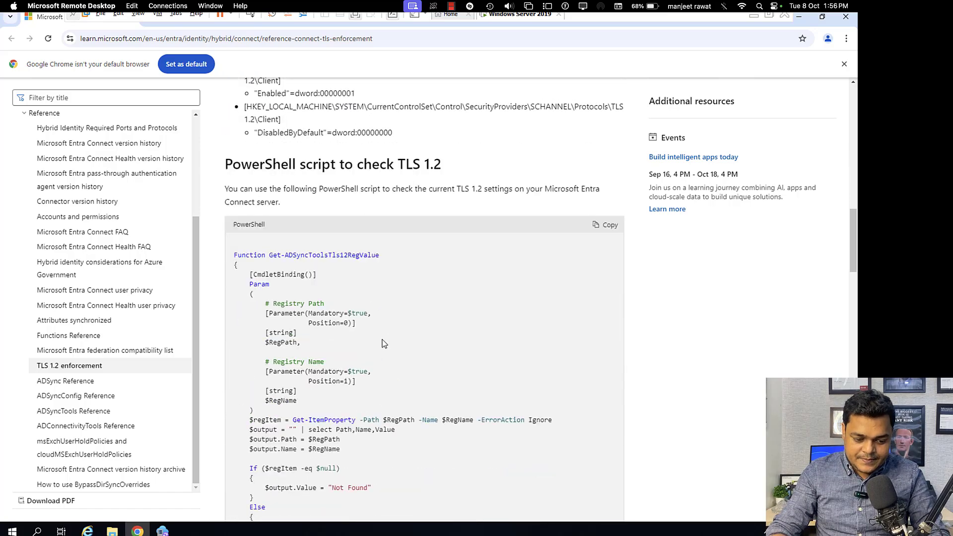
scroll(382, 344, "down", 2)
scroll(383, 344, "down", 4)
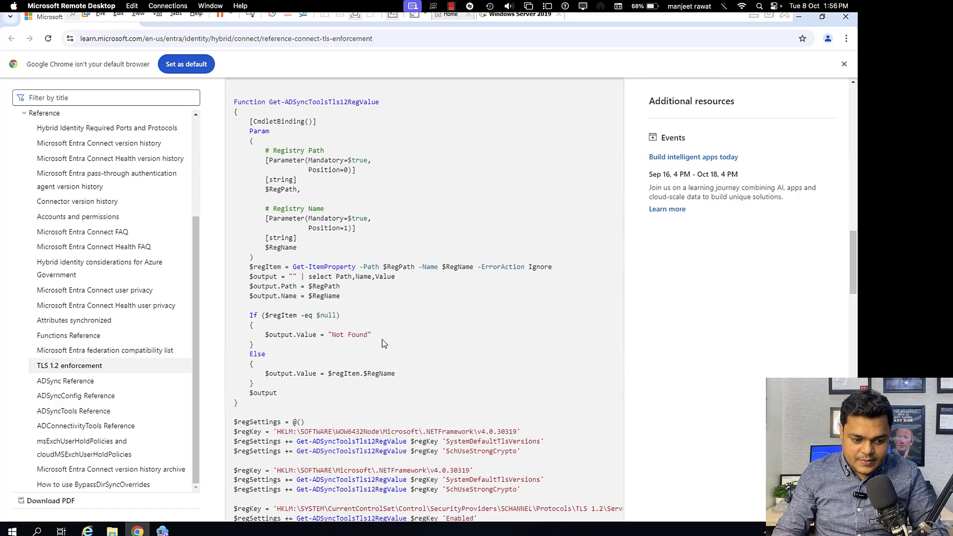
scroll(383, 341, "down", 5)
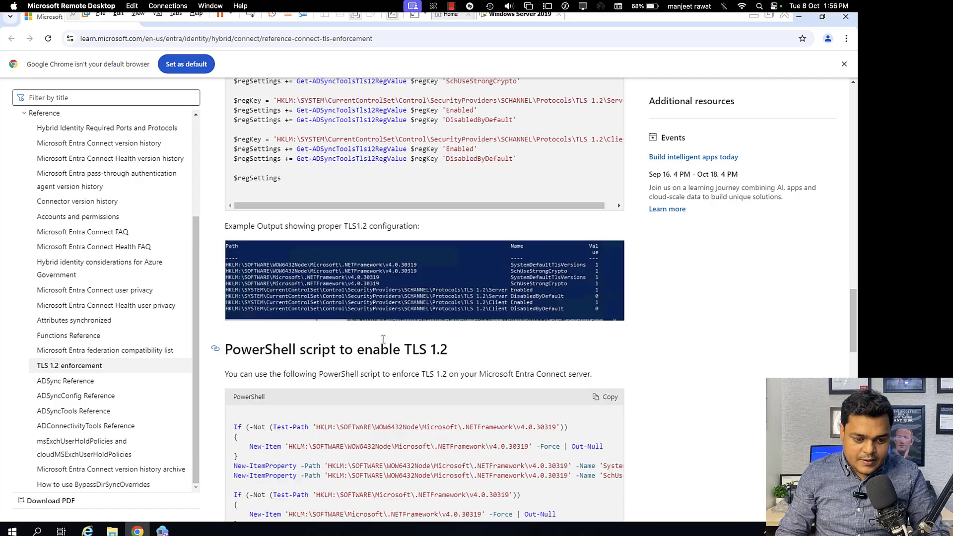
scroll(383, 340, "down", 4)
scroll(383, 340, "down", 3)
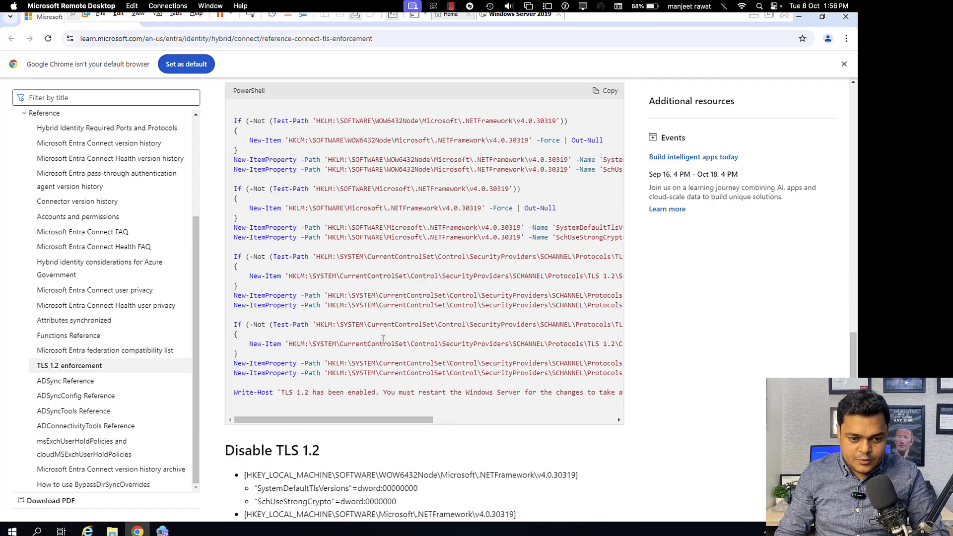
scroll(402, 343, "up", 4)
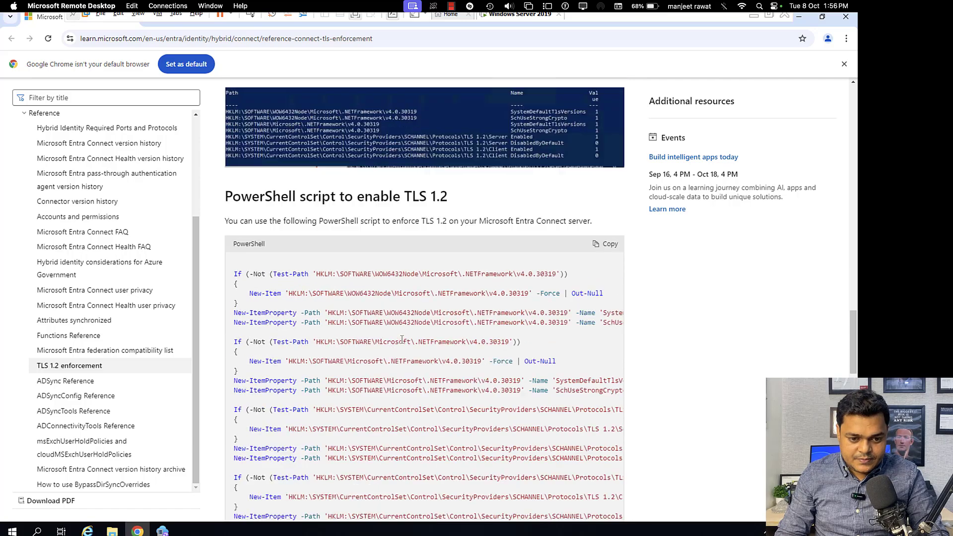
left_click(607, 244)
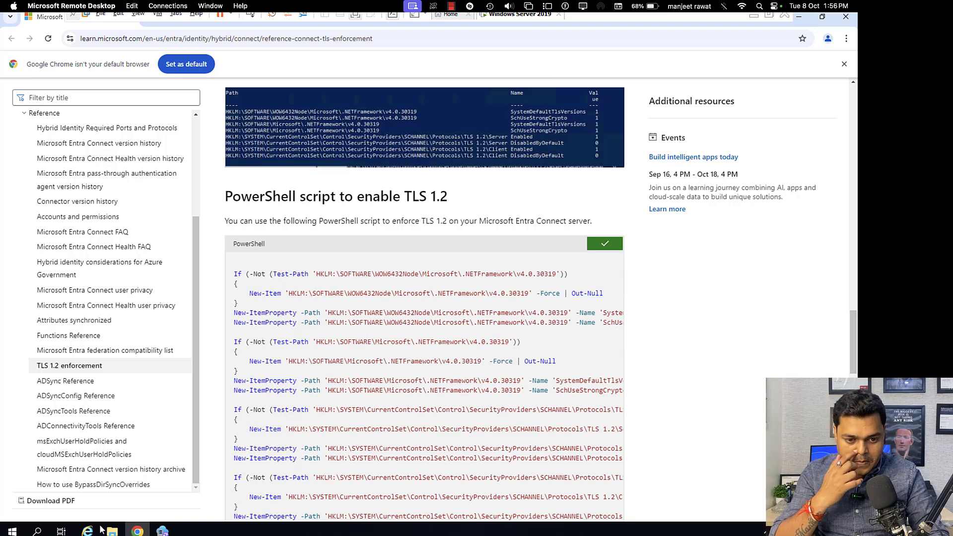
Step: Launch Windows PowerShell as administrator and clear the console's selection mode
left_click(37, 531)
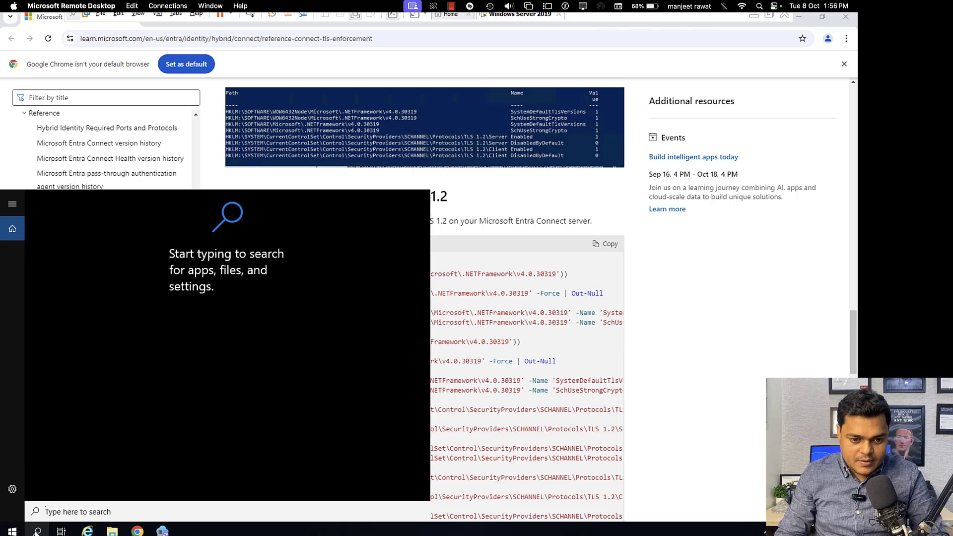
type("powe")
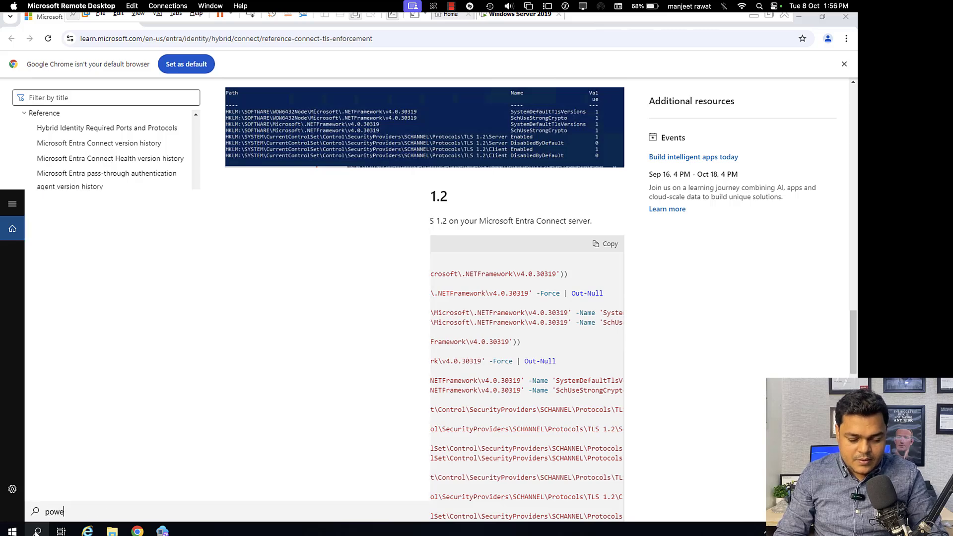
left_click(97, 294)
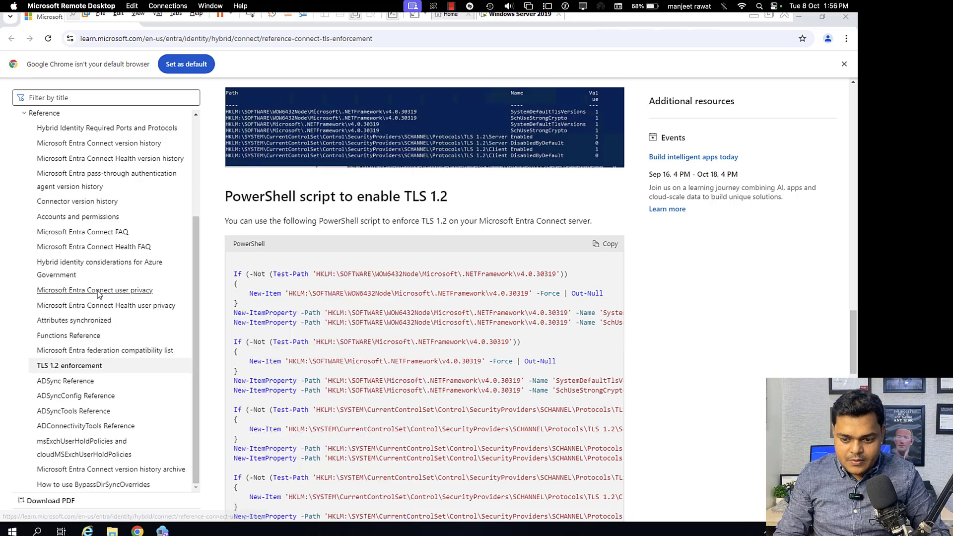
left_click(204, 250)
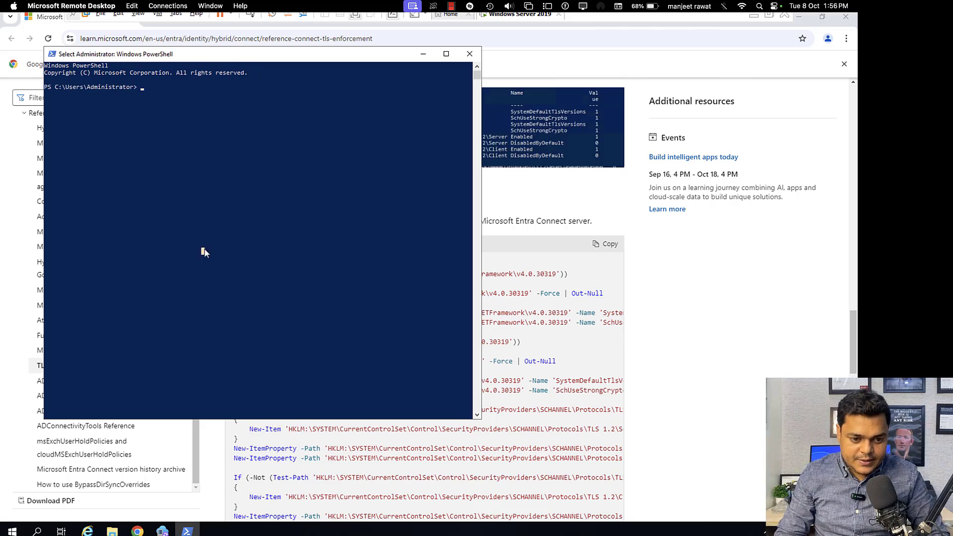
key("Escape")
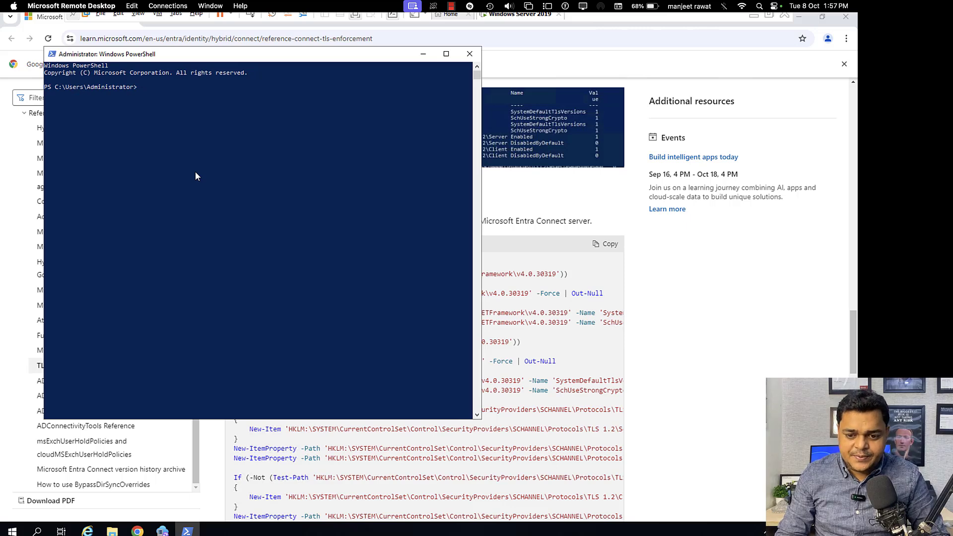
left_click(211, 139)
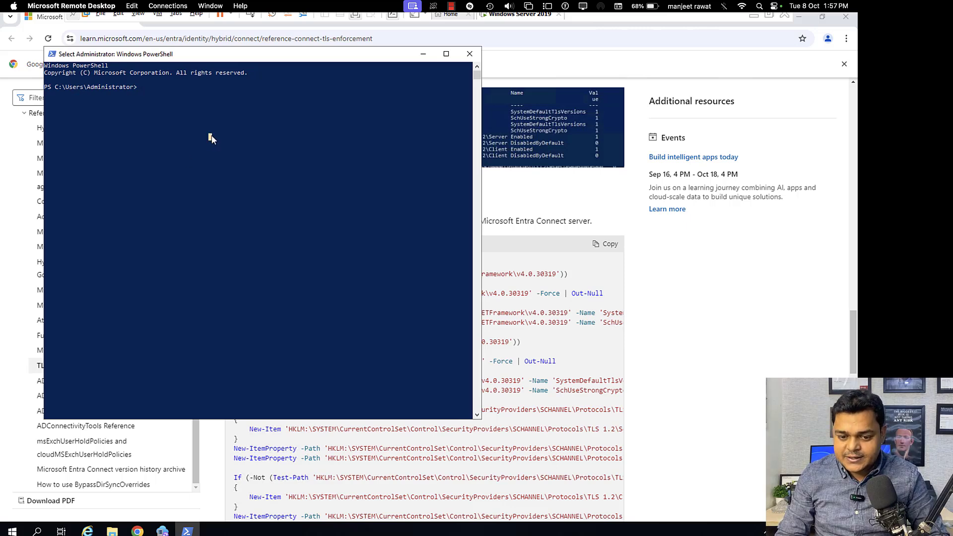
key("Escape")
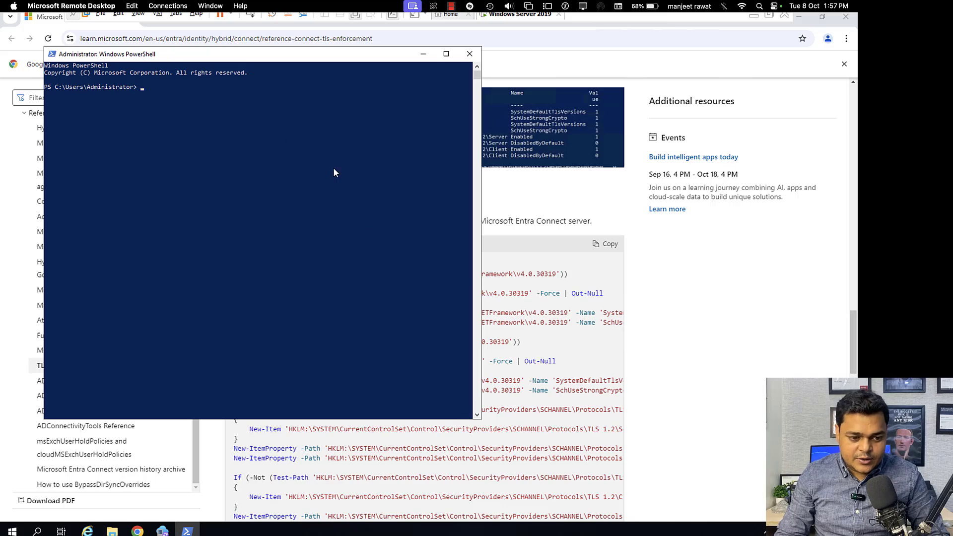
Step: Re-copy the TLS 1.2 script, paste and run it in PowerShell, then close the console
left_click(606, 244)
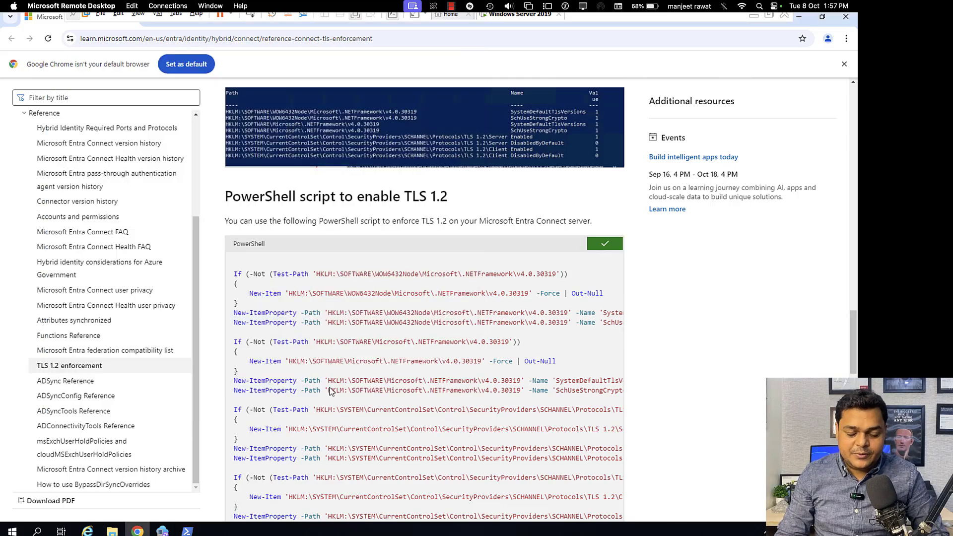
left_click(186, 531)
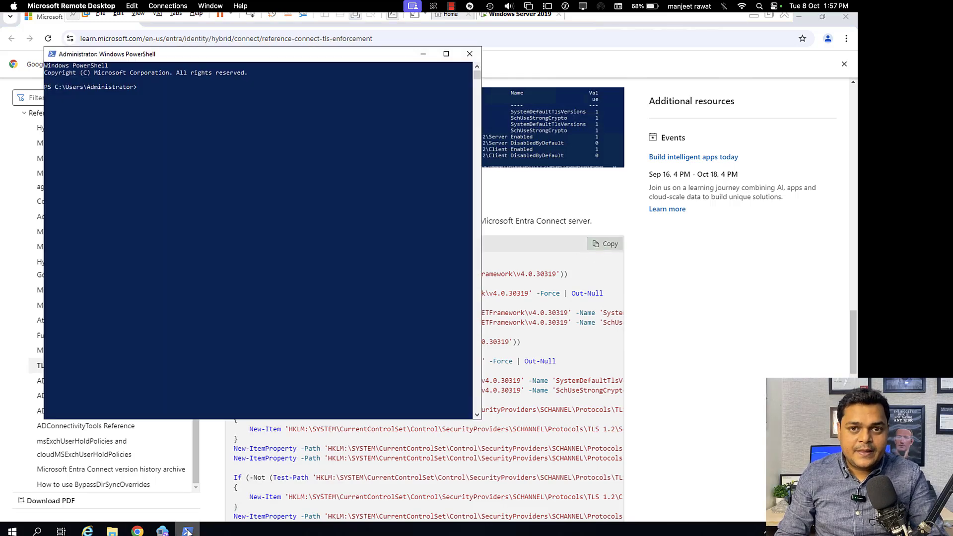
right_click(165, 136)
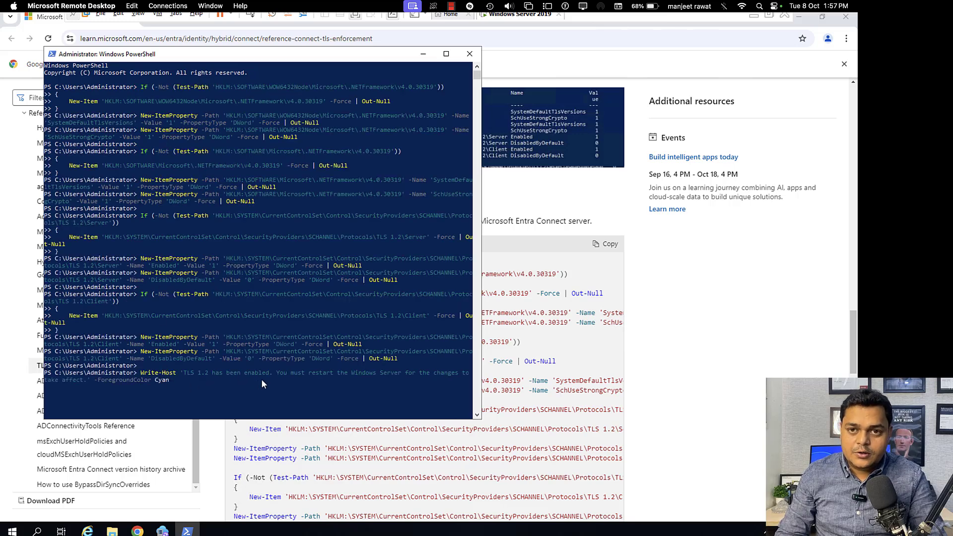
left_click(470, 54)
Step: Close Chrome, exit the current Entra Connect Sync wizard and relaunch Azure AD Connect
left_click(846, 20)
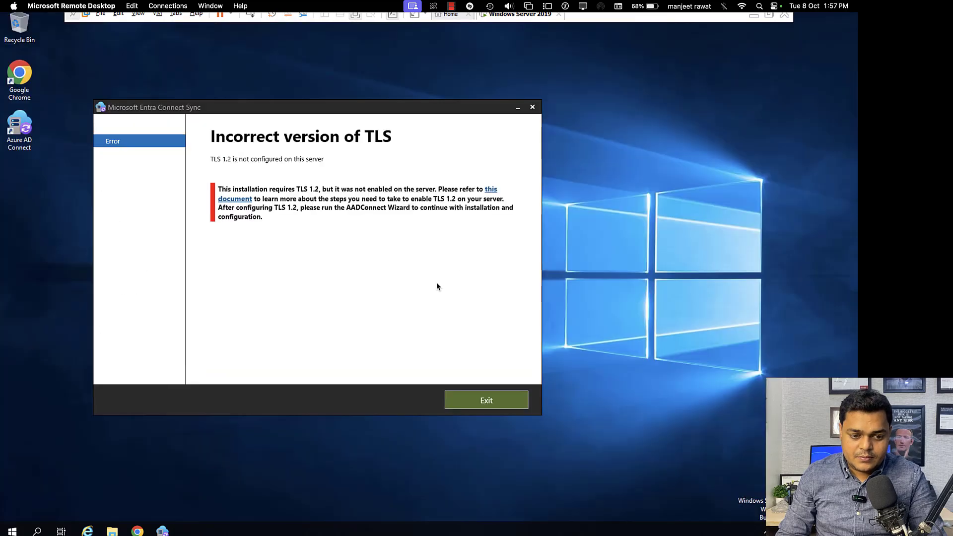
left_click(487, 403)
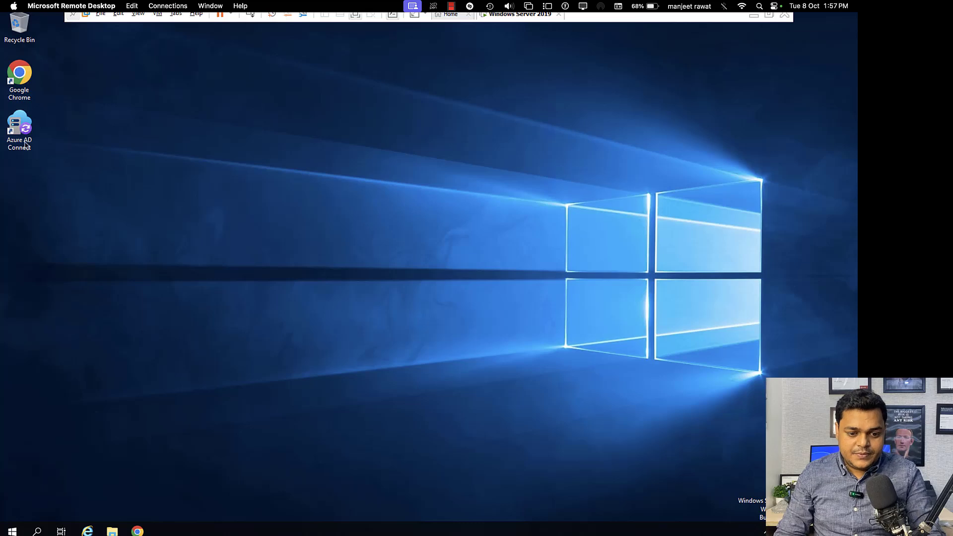
left_click(25, 144)
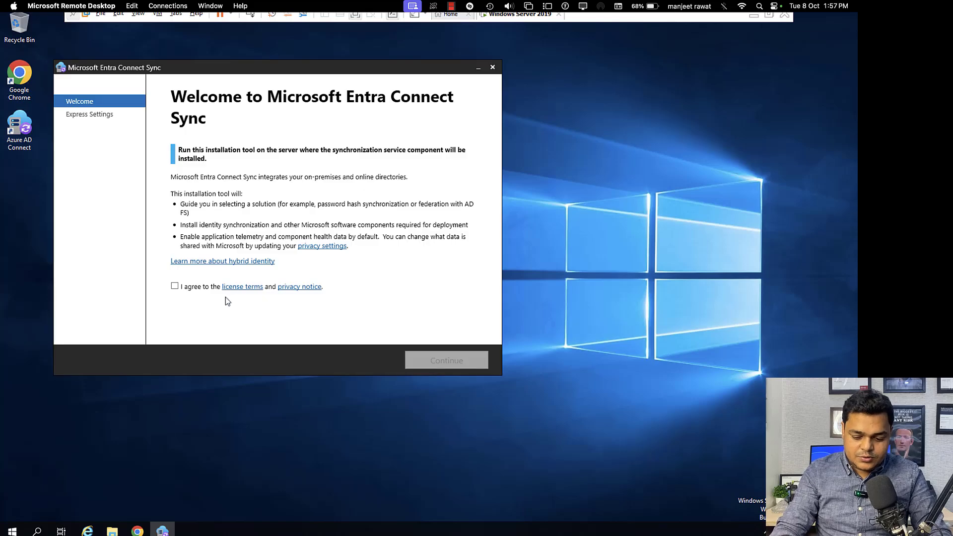
Step: Accept the license terms, choose express settings, and enter the gcp admin account's username
left_click(175, 286)
left_click(429, 367)
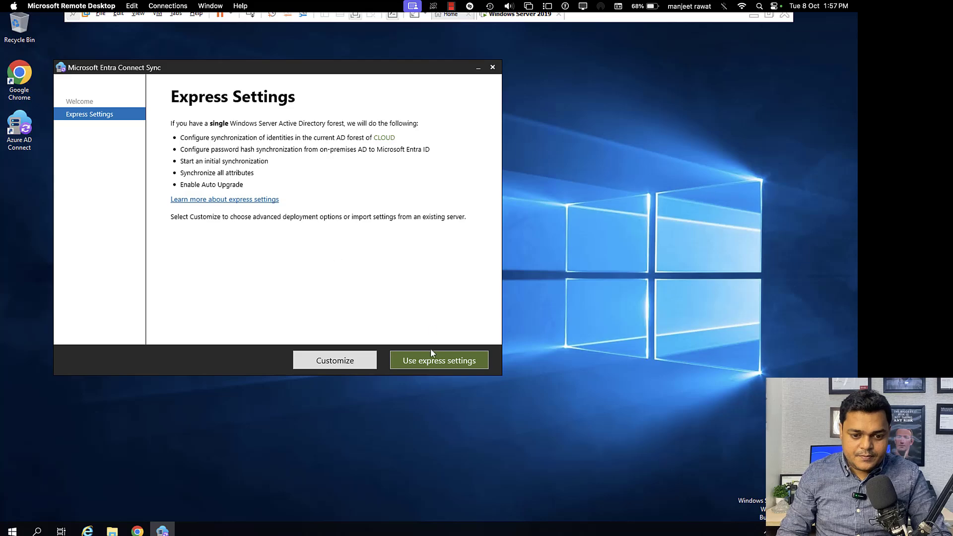
left_click(430, 356)
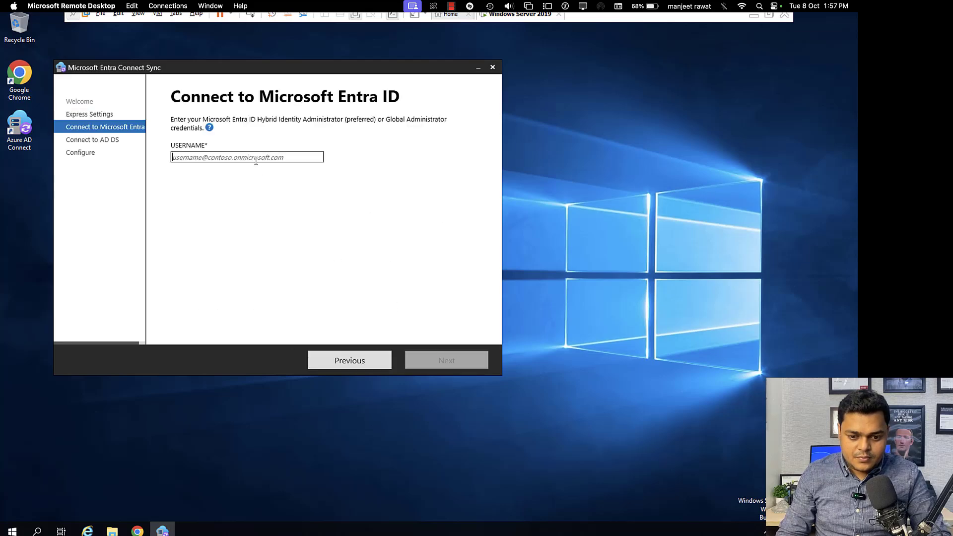
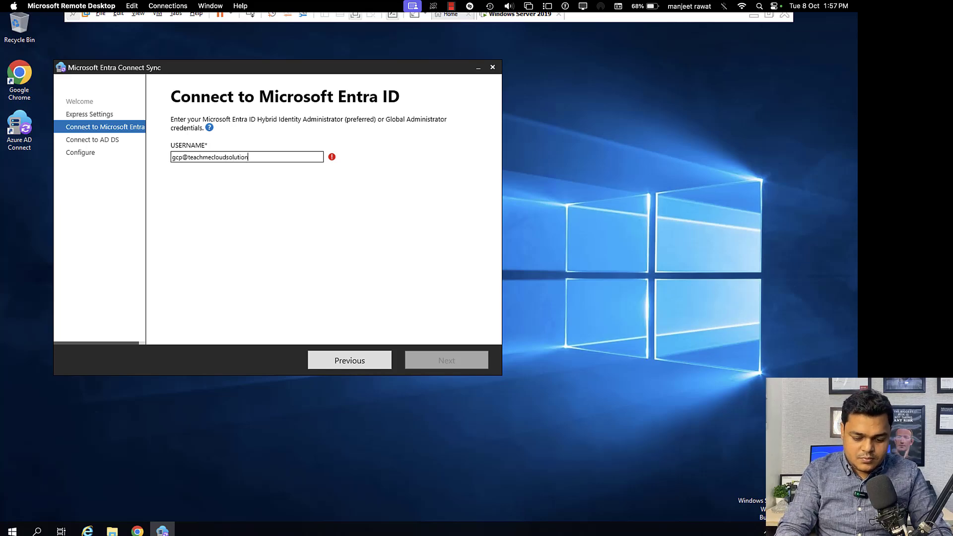
key("Return")
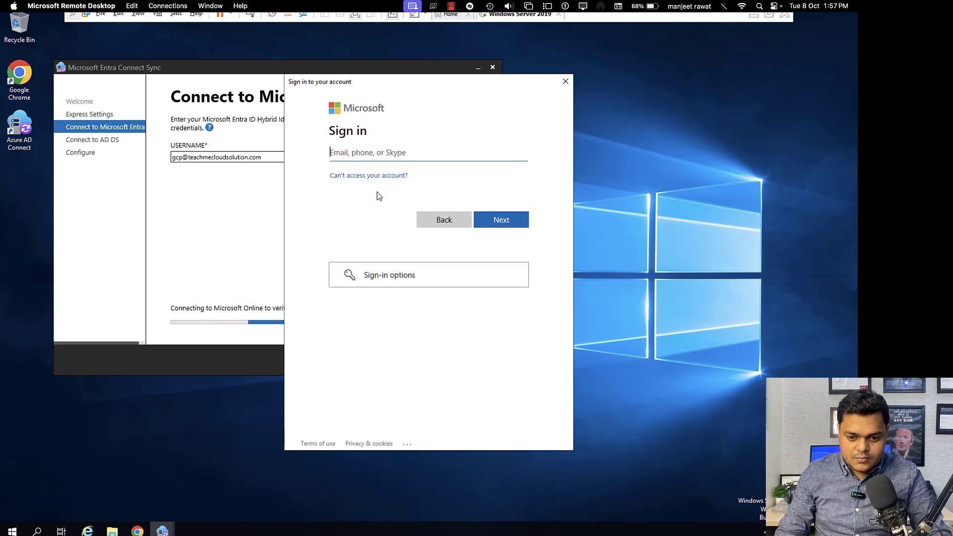
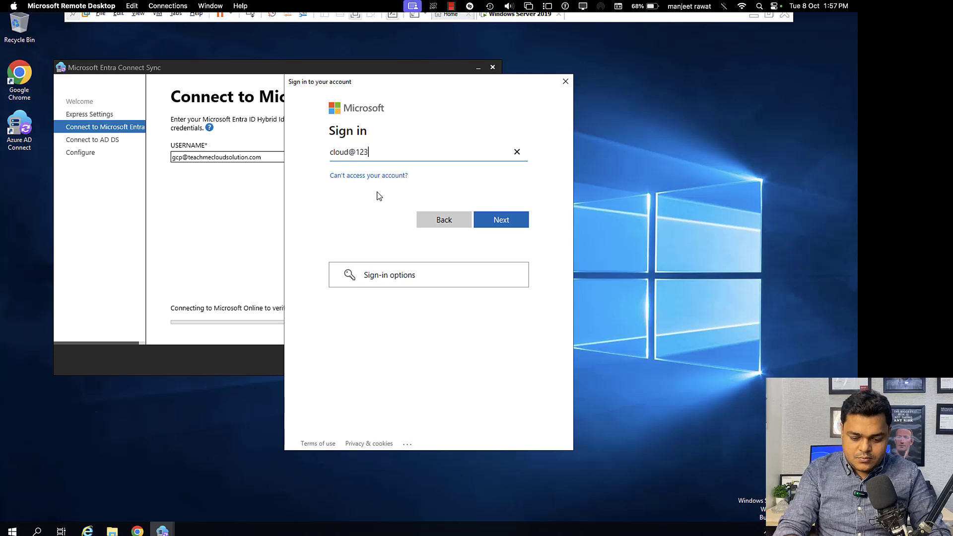
Step: Sign in to Entra ID with the gcp admin e-mail and password, correcting a mistyped sign-in name
key("Return")
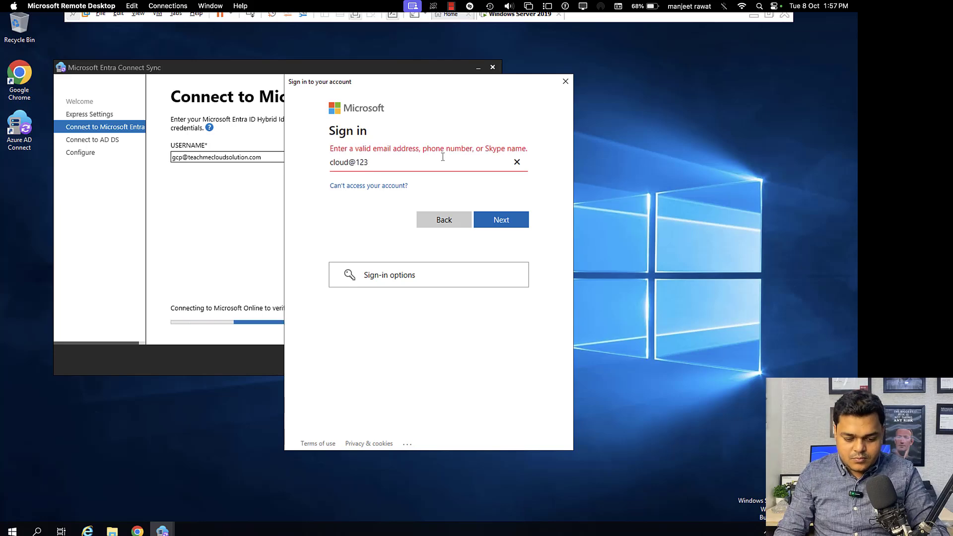
left_click(514, 162)
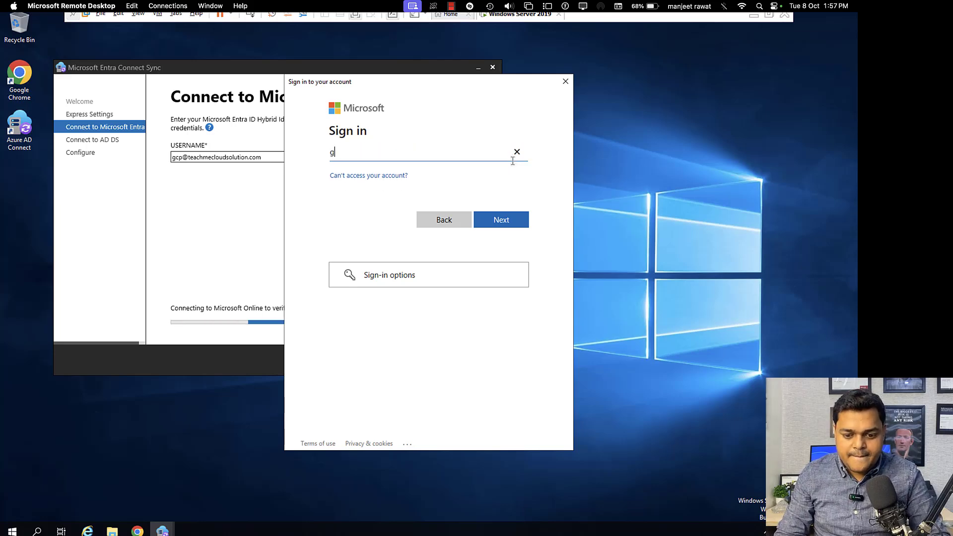
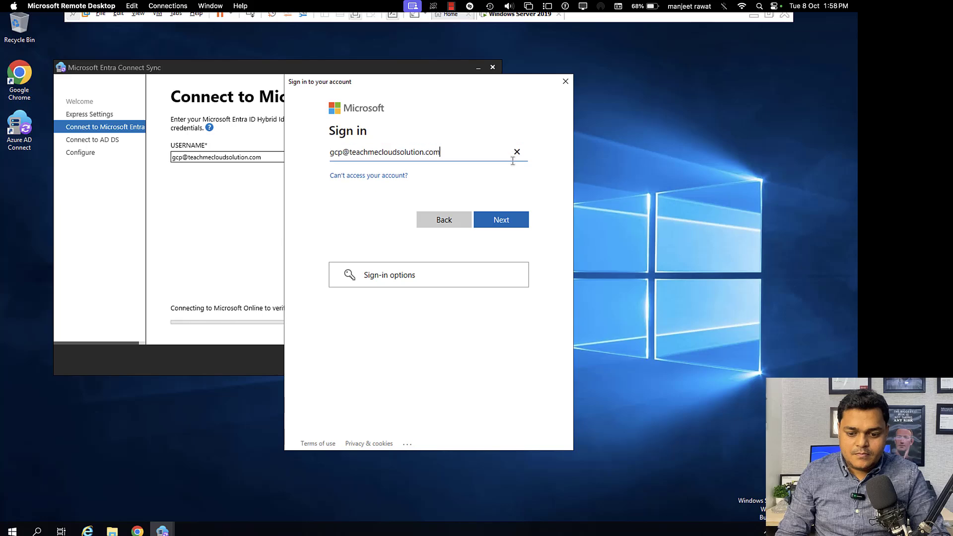
key("Return")
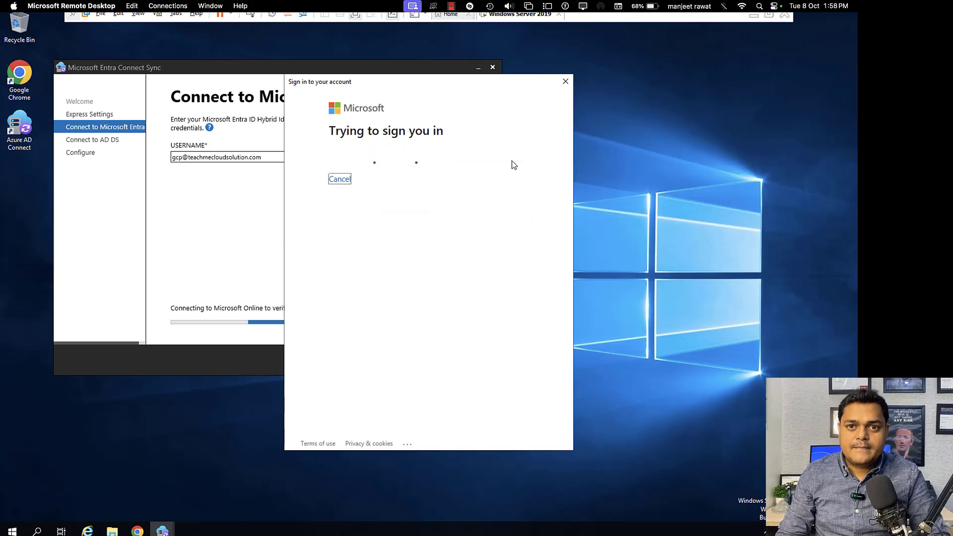
type("•••••••")
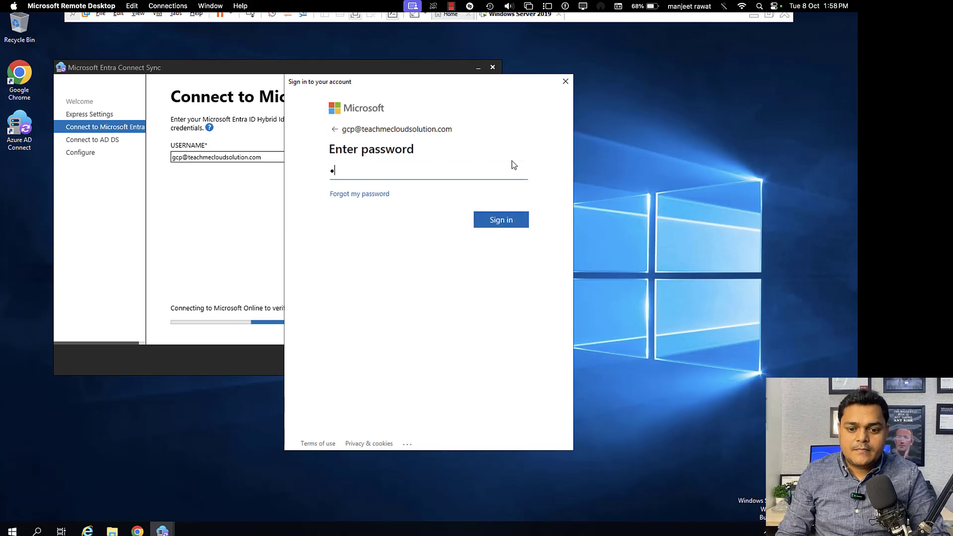
type("••")
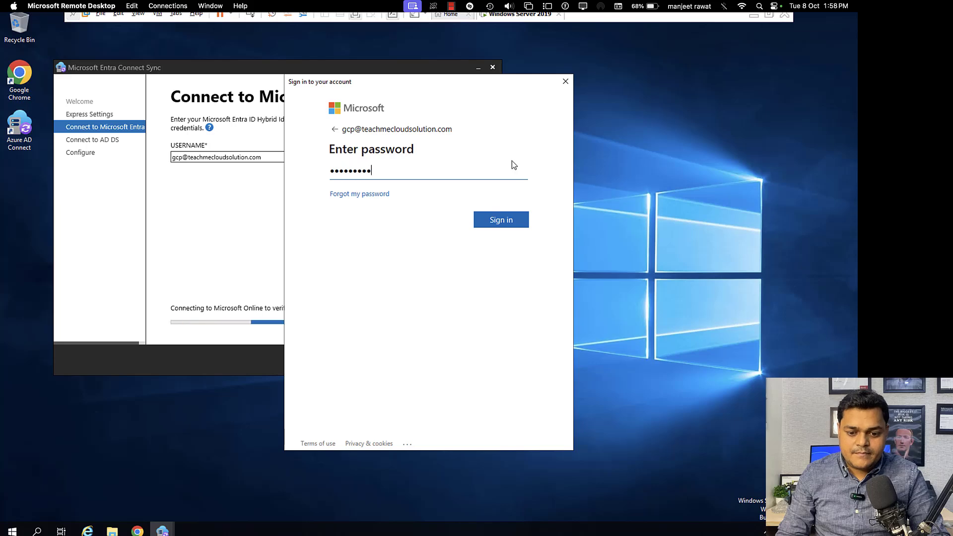
key("Return")
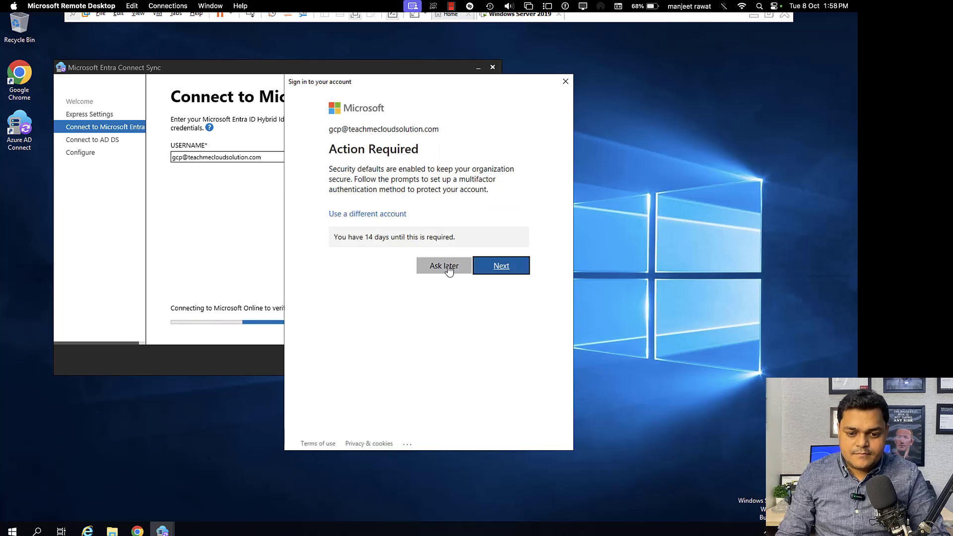
Step: Postpone the multifactor setup twice and decline staying signed in
left_click(446, 267)
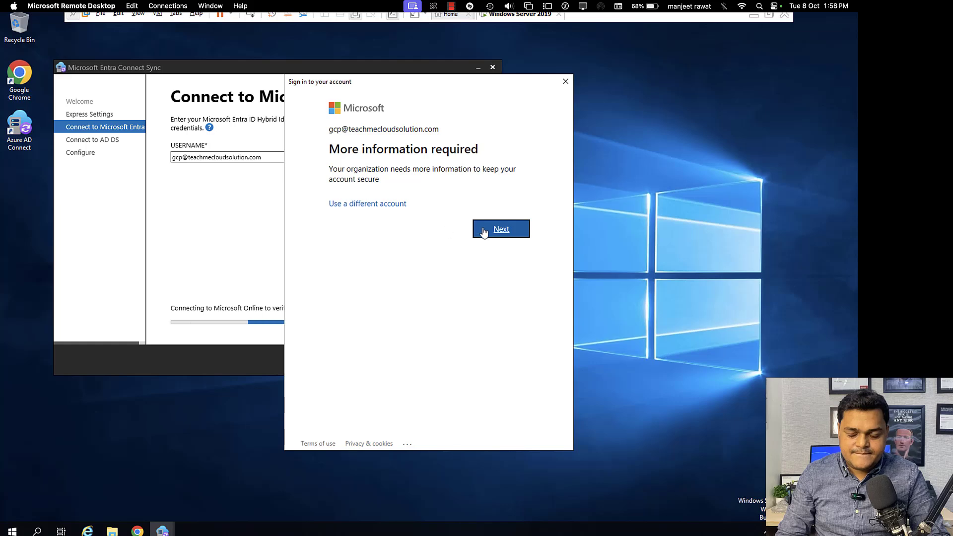
left_click(485, 232)
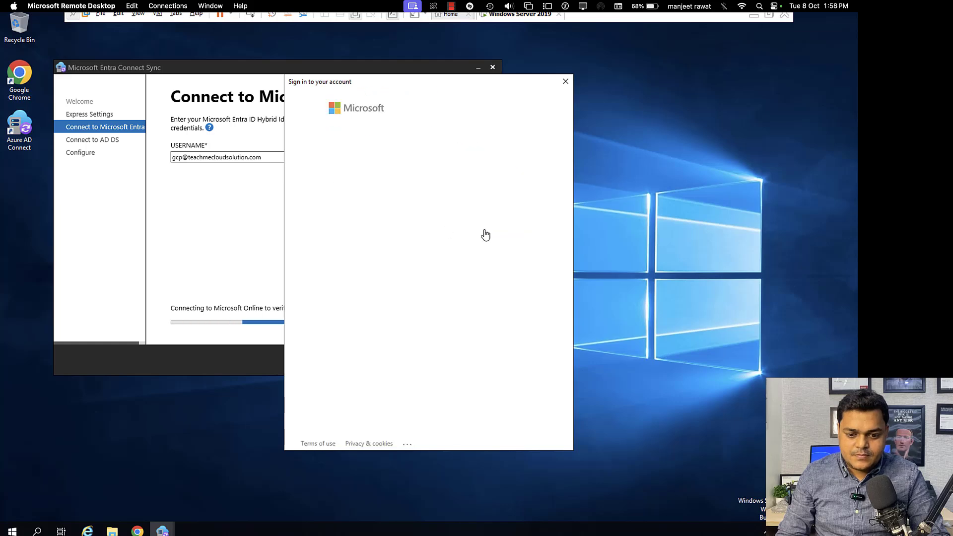
left_click(437, 283)
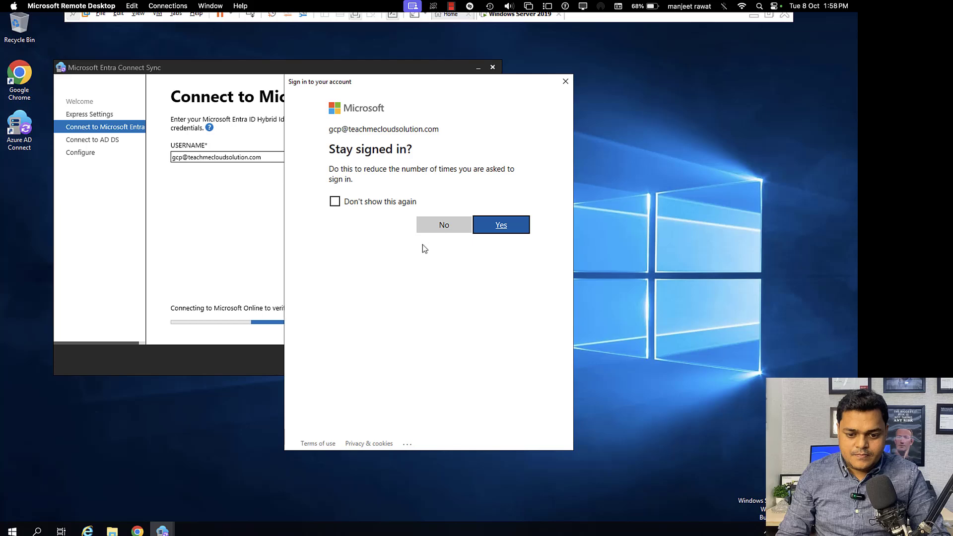
left_click(446, 225)
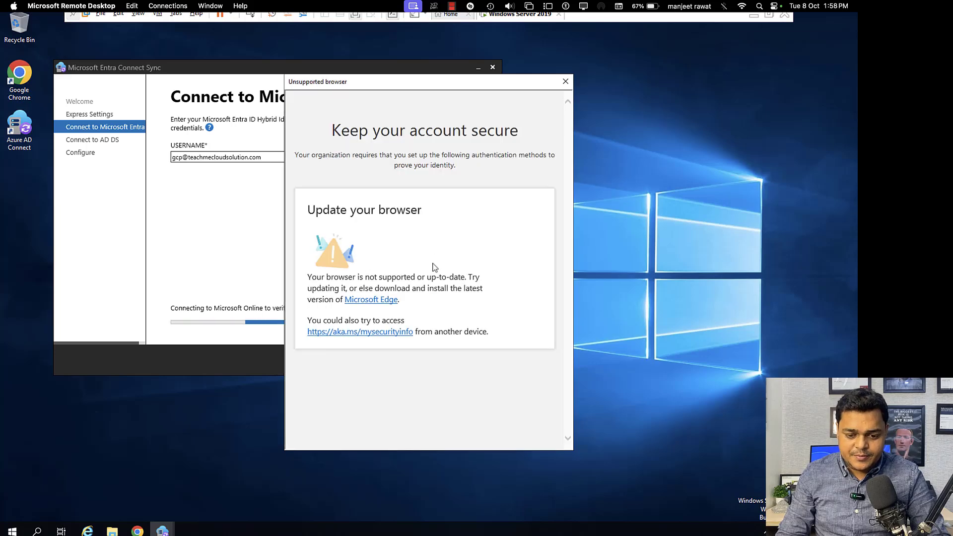
Step: Dismiss the unsupported browser notice, retry with the existing admin account, and open the Microsoft Edge download link
left_click(565, 81)
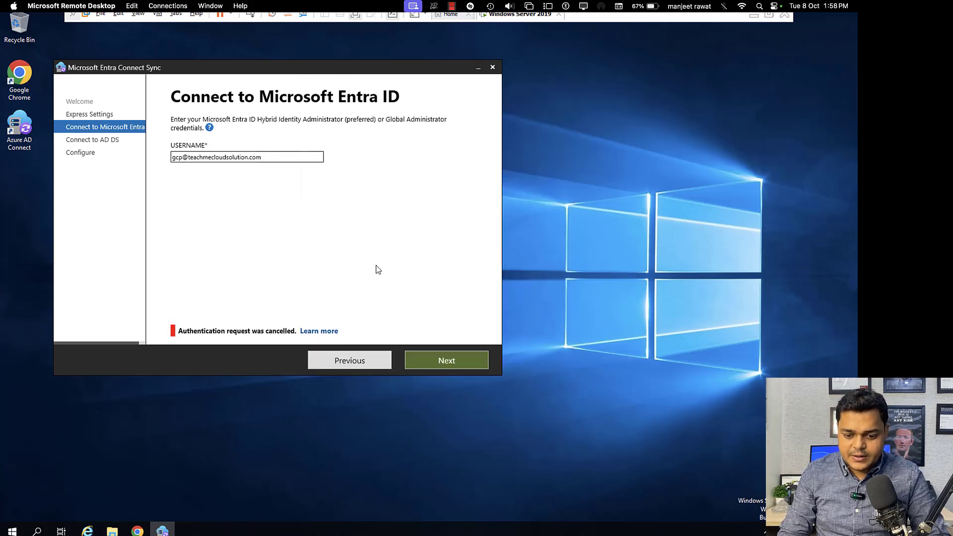
left_click(439, 359)
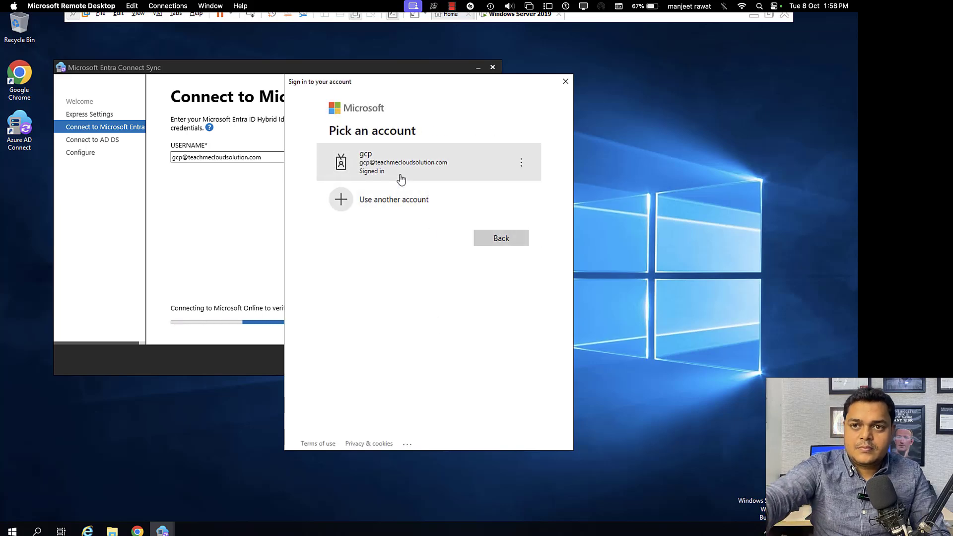
left_click(401, 176)
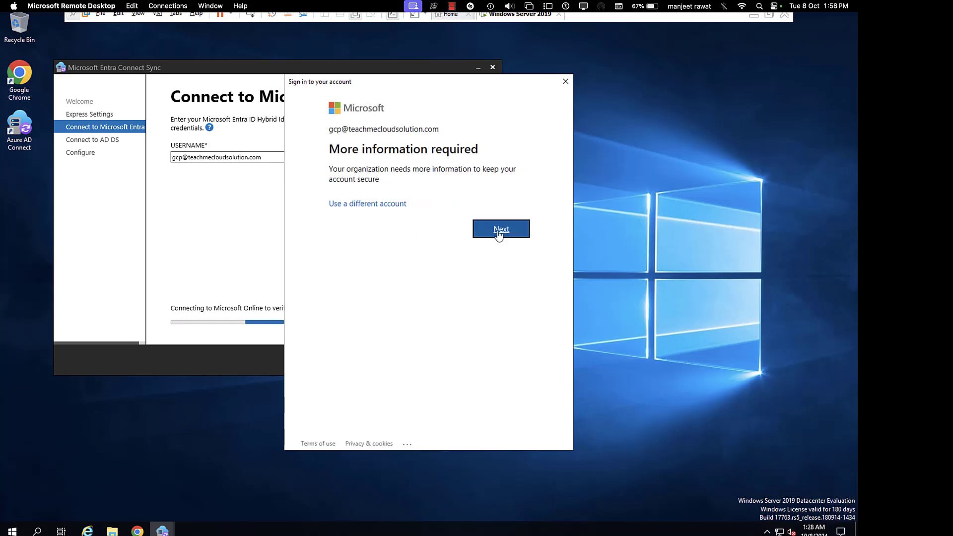
left_click(499, 233)
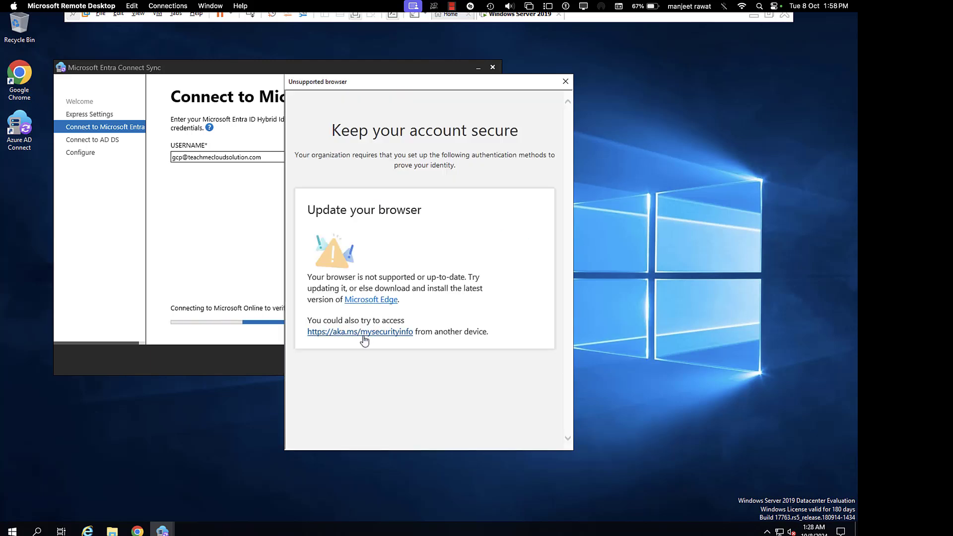
left_click(374, 301)
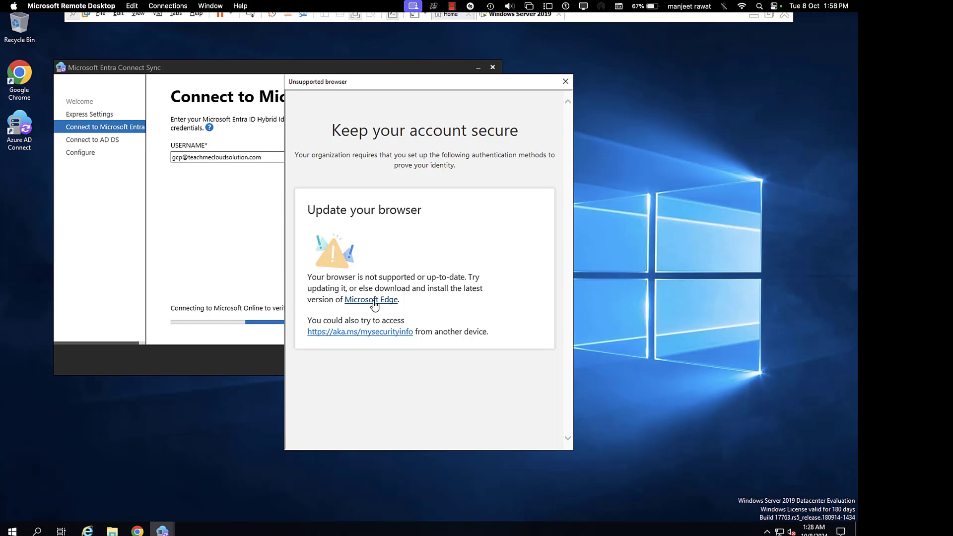
key("ctrl+Left")
key("ctrl+Left")
key("ctrl+Left")
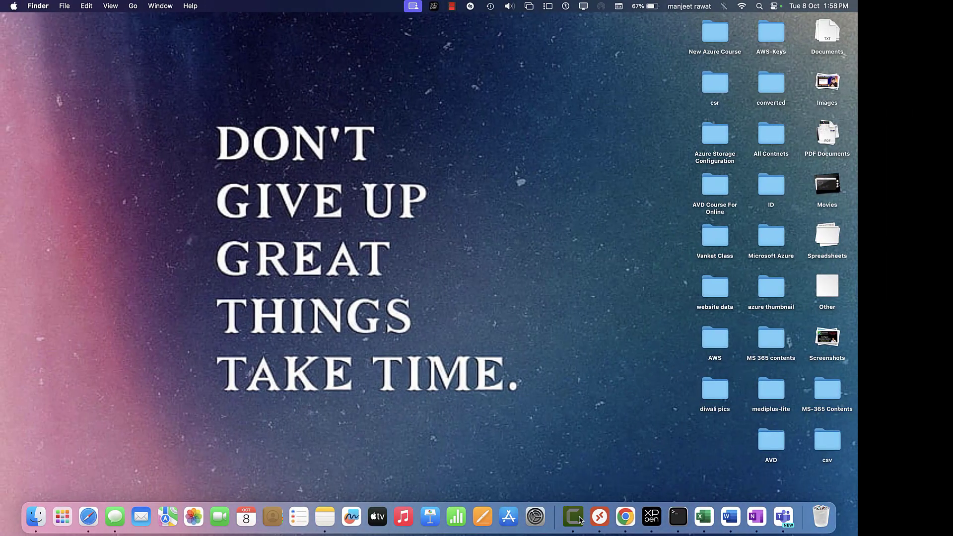
Step: Pause the Camtasia recording from the dock and return to the server's Connect to AD DS page
right_click(574, 516)
left_click(596, 403)
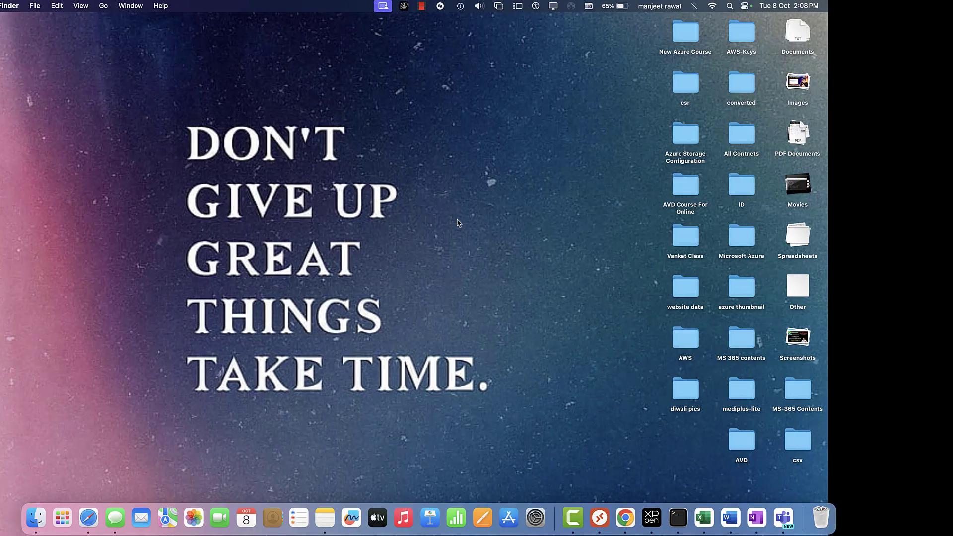
key("ctrl+Right")
key("ctrl+Right")
key("ctrl+Right")
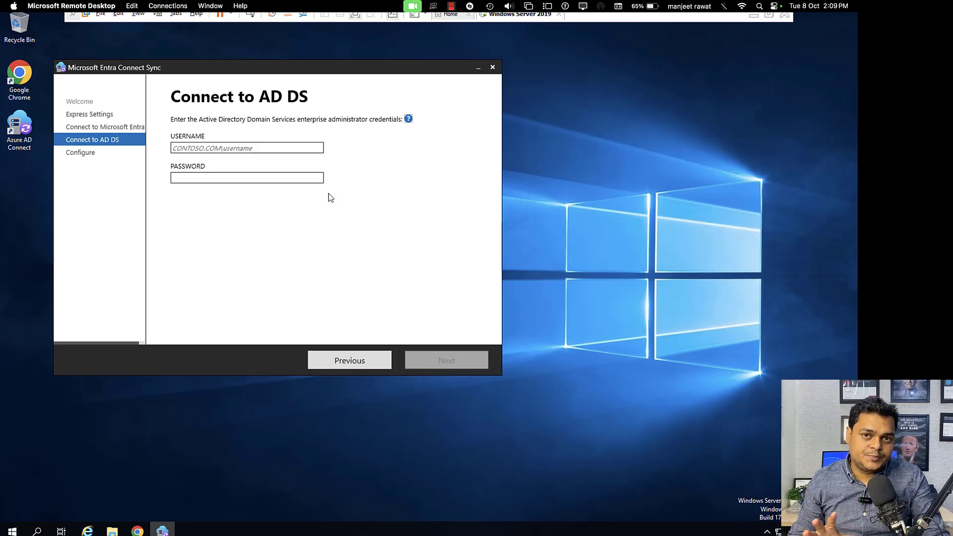
Step: Enter the cloud.com\Administrator username and its password on Connect to AD DS and validate them
left_click(239, 145)
type("c")
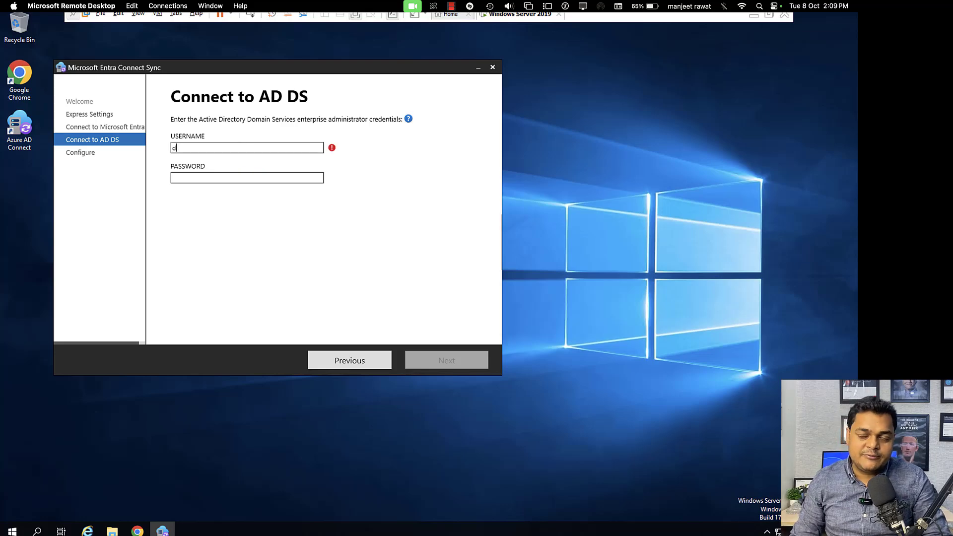
type("loud.com\\")
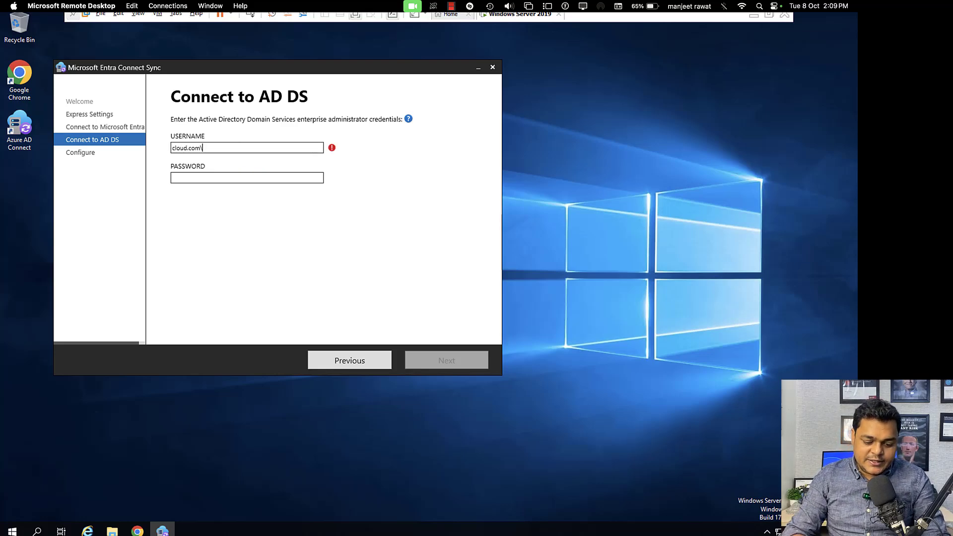
type("Administrator")
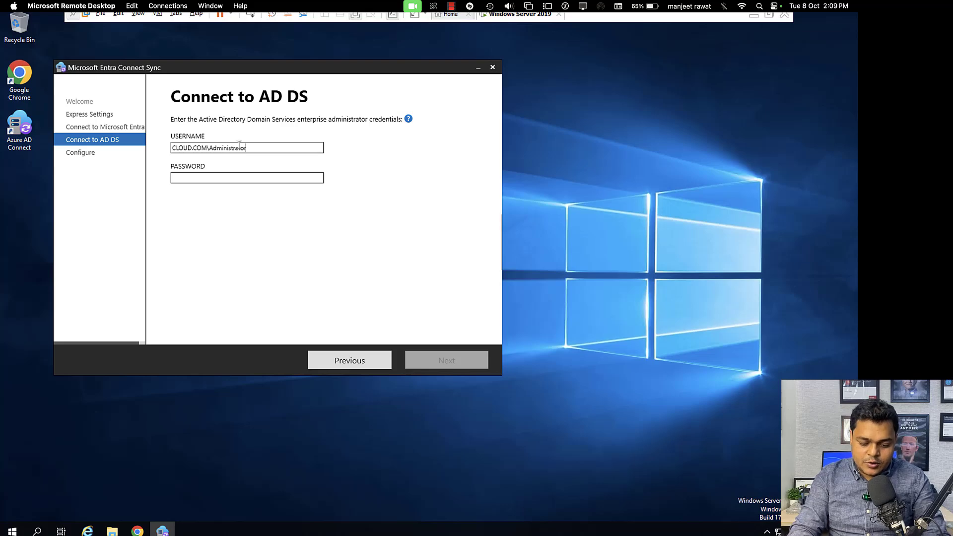
key("Tab")
type("•")
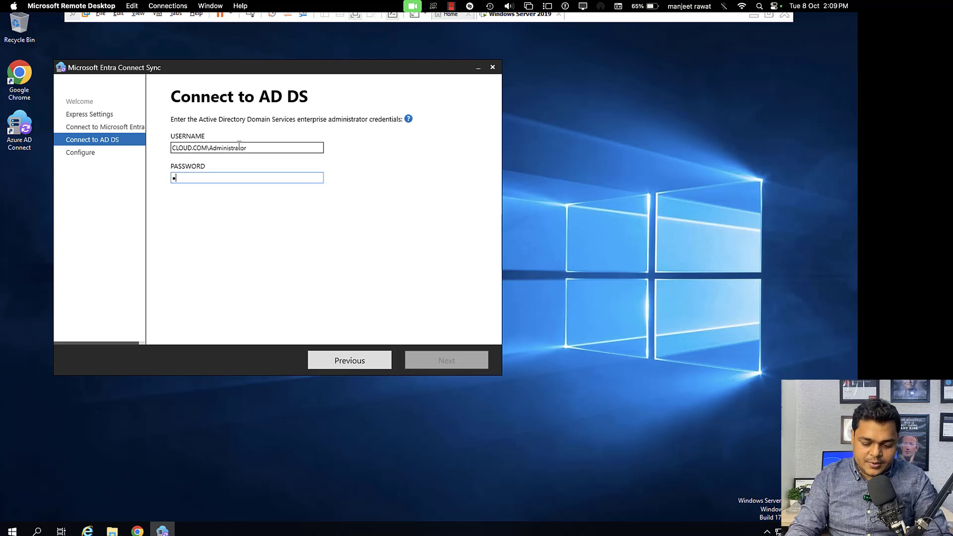
type("•••••••")
key("Return")
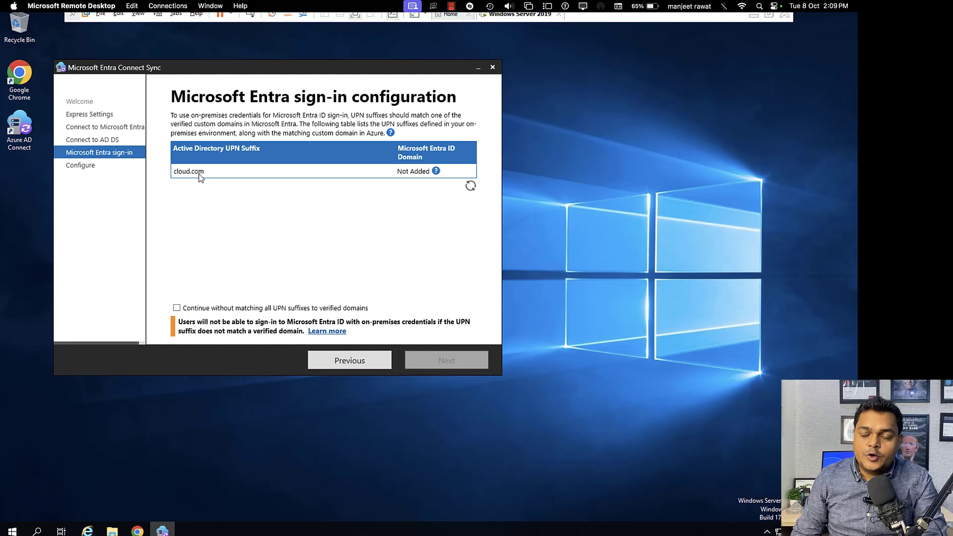
Step: Continue without matching all UPN suffixes and start installing the Entra Connect Sync configuration
left_click(177, 308)
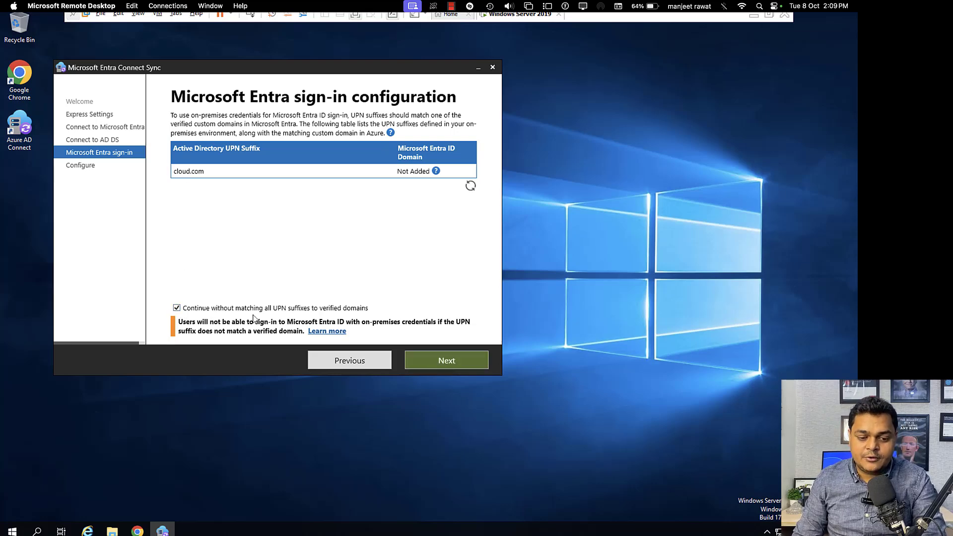
left_click(451, 361)
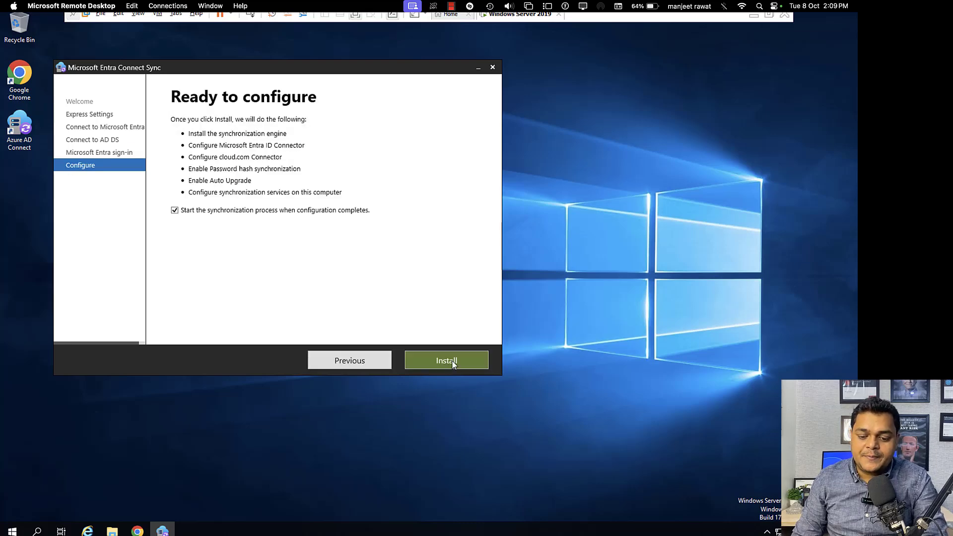
left_click(453, 364)
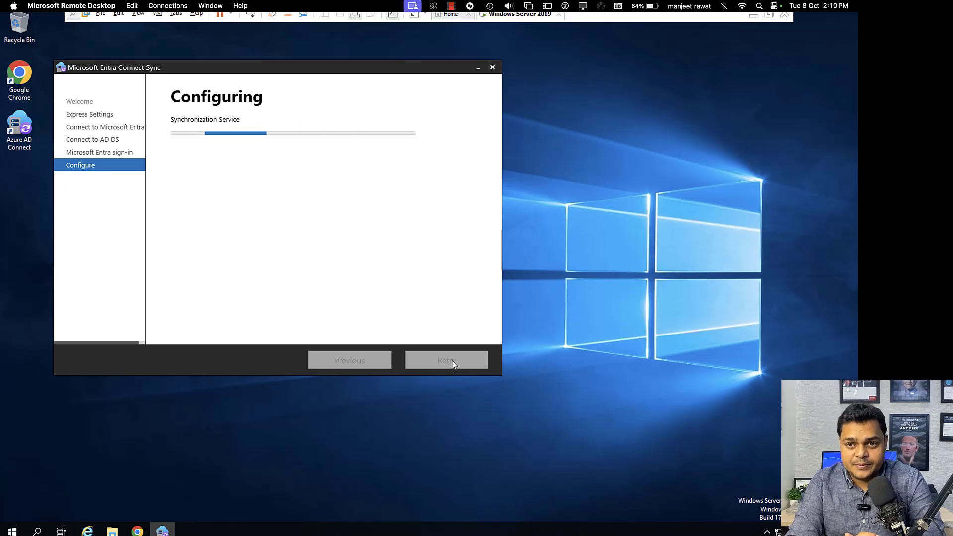
key("ctrl+Left")
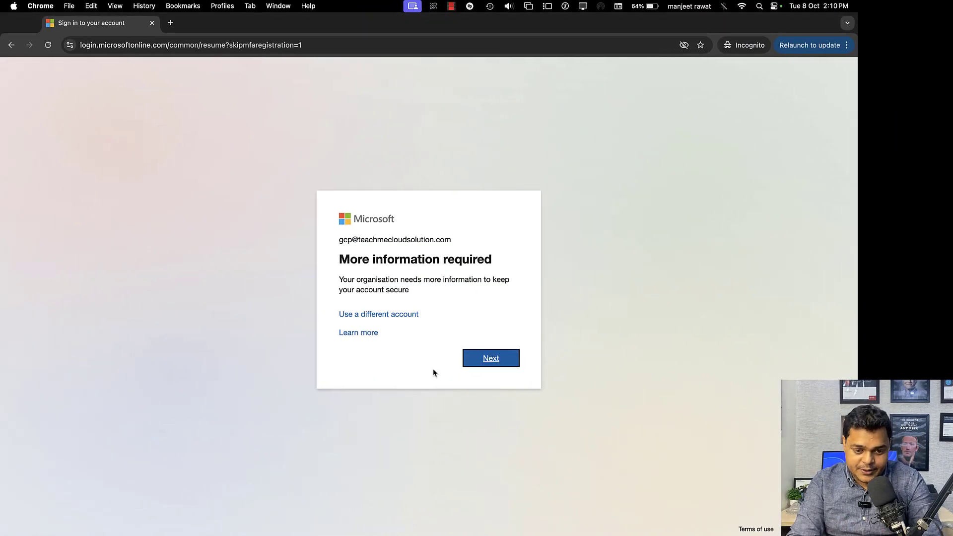
key("ctrl+Left")
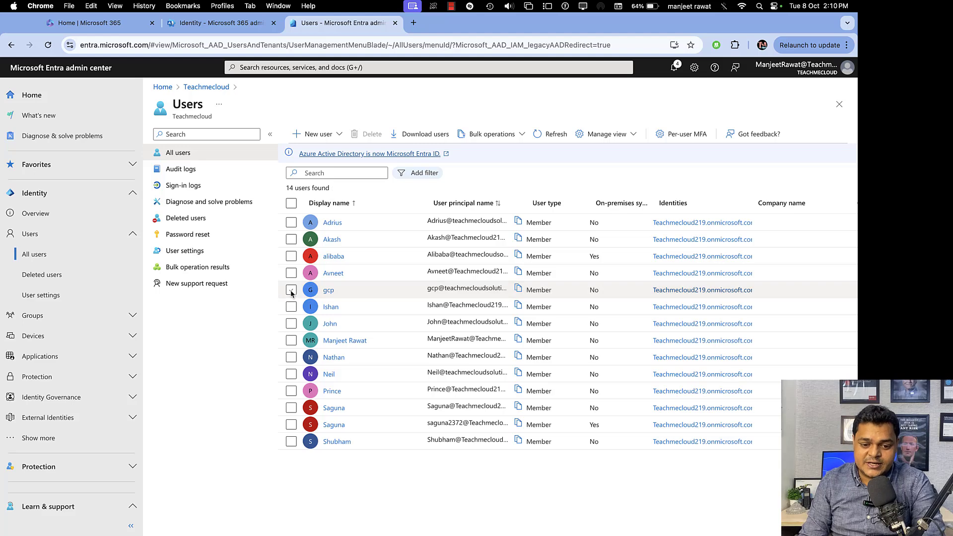
left_click(549, 134)
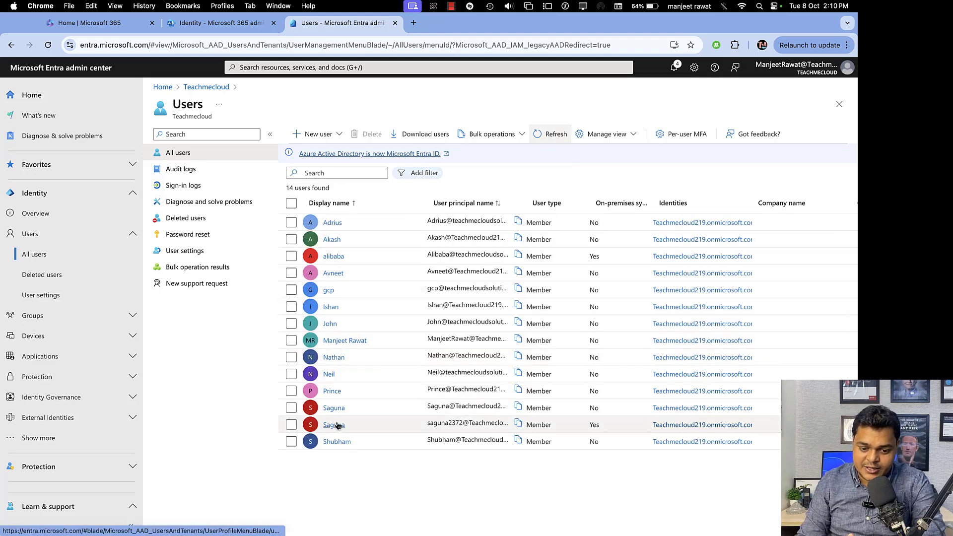
key("ctrl+Right")
key("ctrl+Right")
key("ctrl+Left")
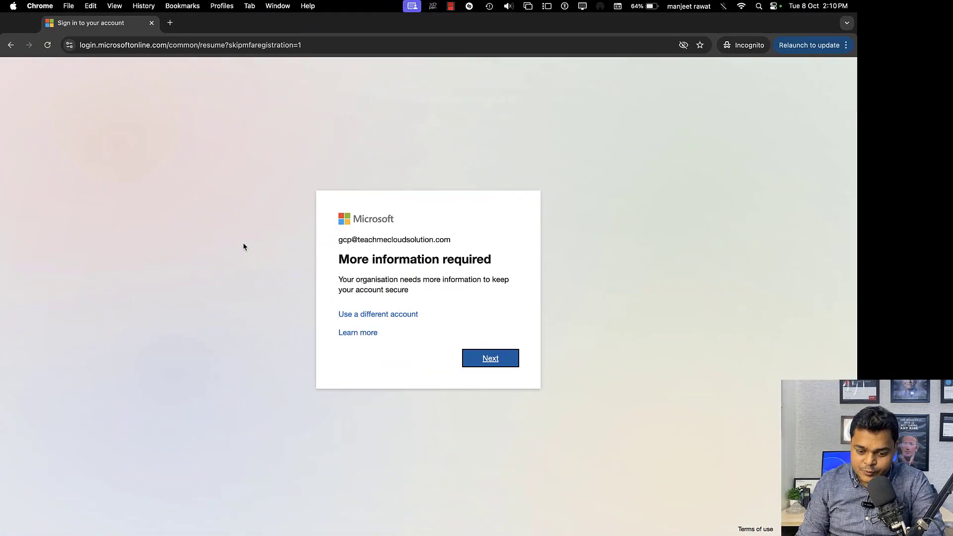
key("Return")
key("ctrl+Right")
key("ctrl+Right")
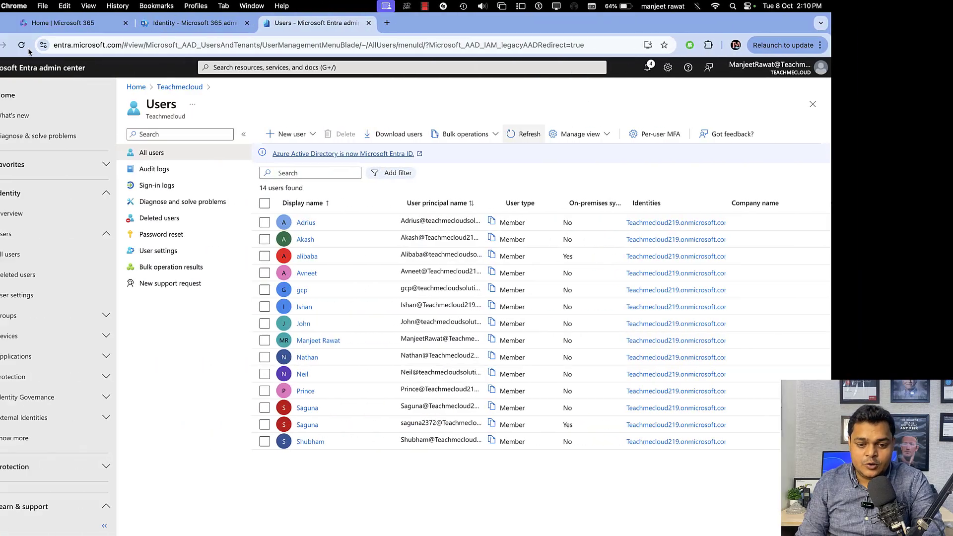
key("ctrl+Right")
key("ctrl+Left")
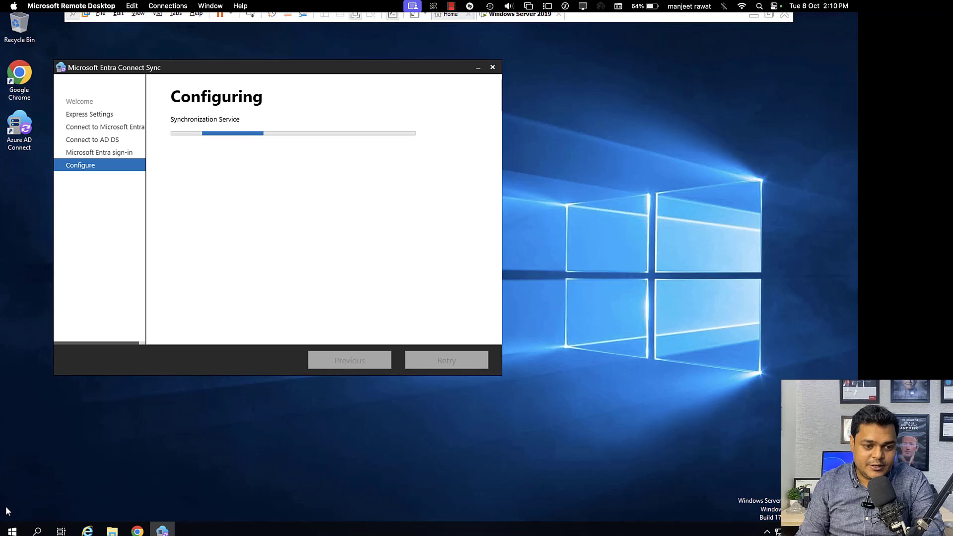
Step: Launch Active Directory Users and Computers with dsa.msc from the Run dialog
right_click(12, 530)
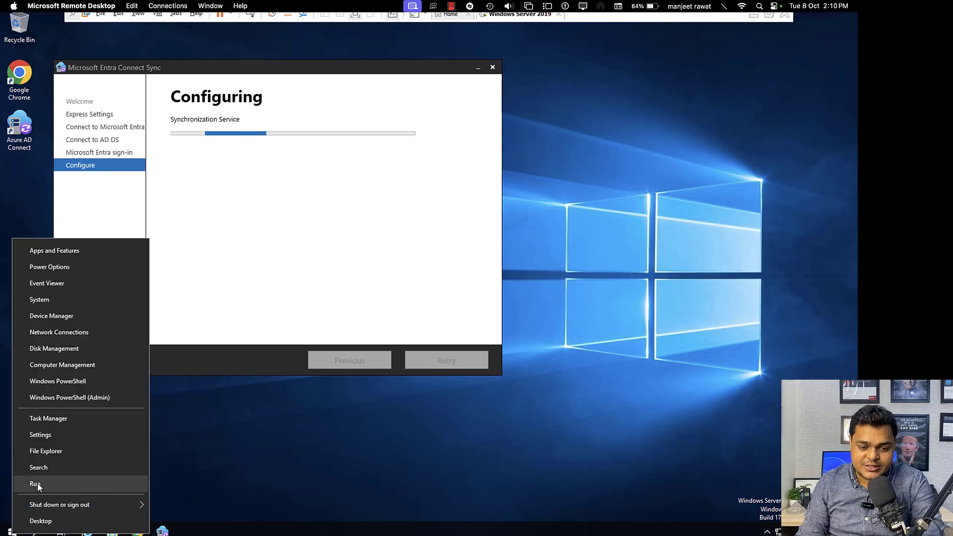
left_click(37, 482)
type("dsa.msc")
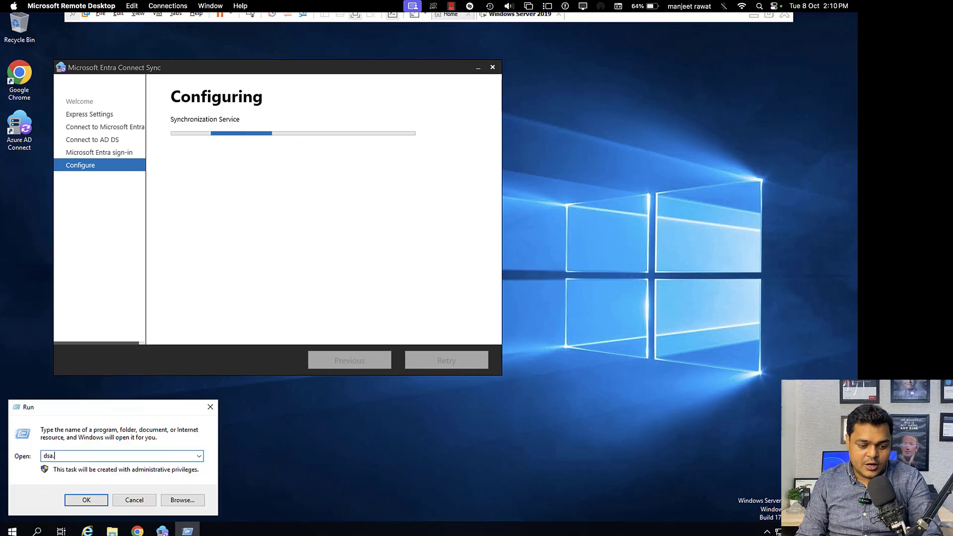
key("Return")
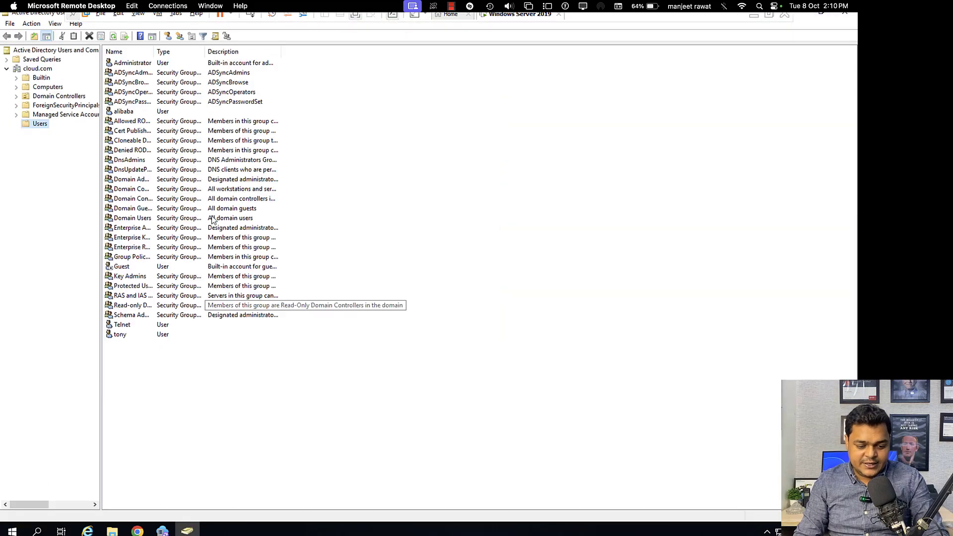
Step: Check the alibaba, Telnet and tony users in the cloud.com Users container
left_click(124, 113)
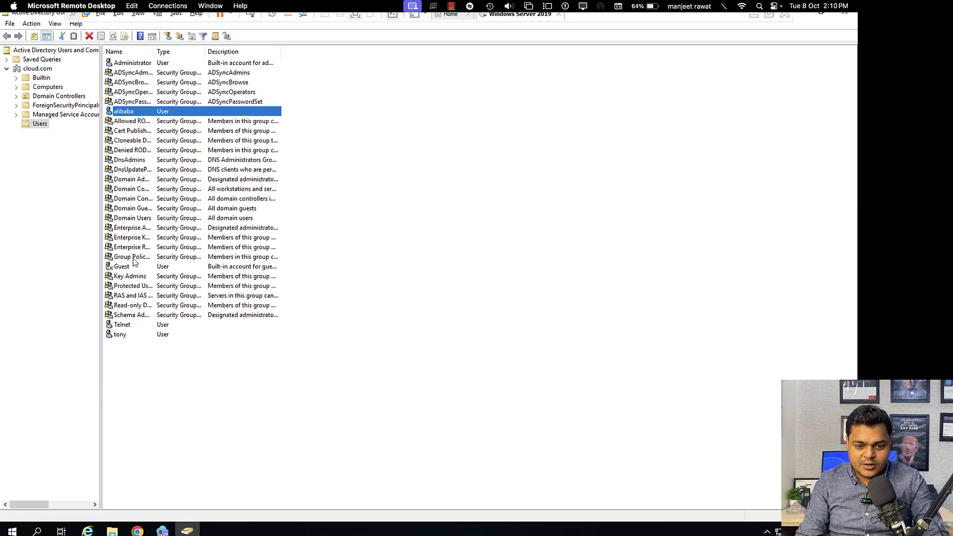
left_click(126, 328)
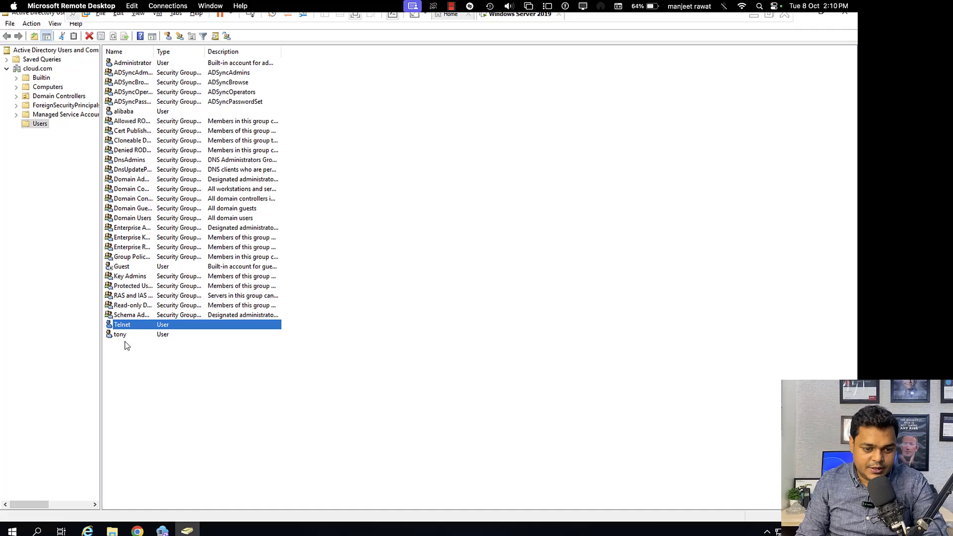
left_click(126, 346)
left_click(120, 336)
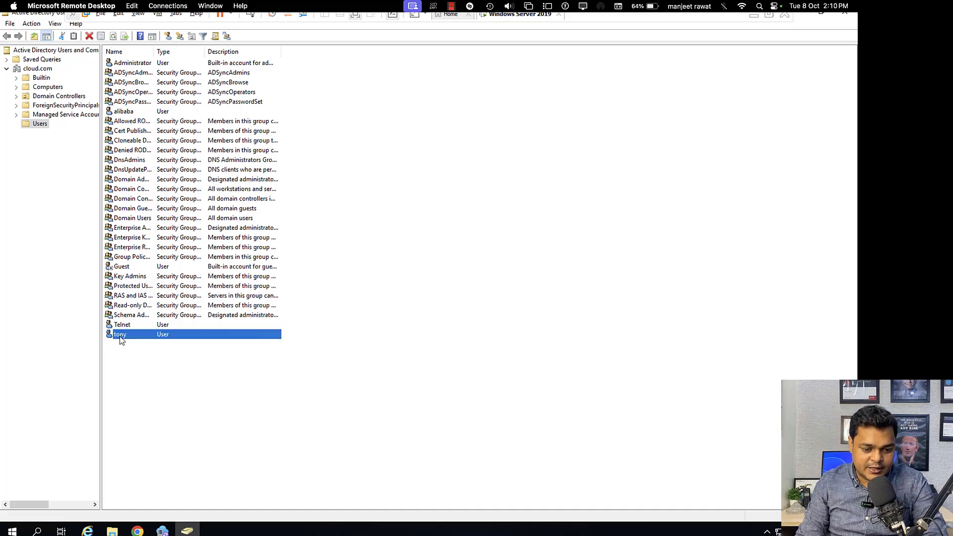
key("ctrl+Left")
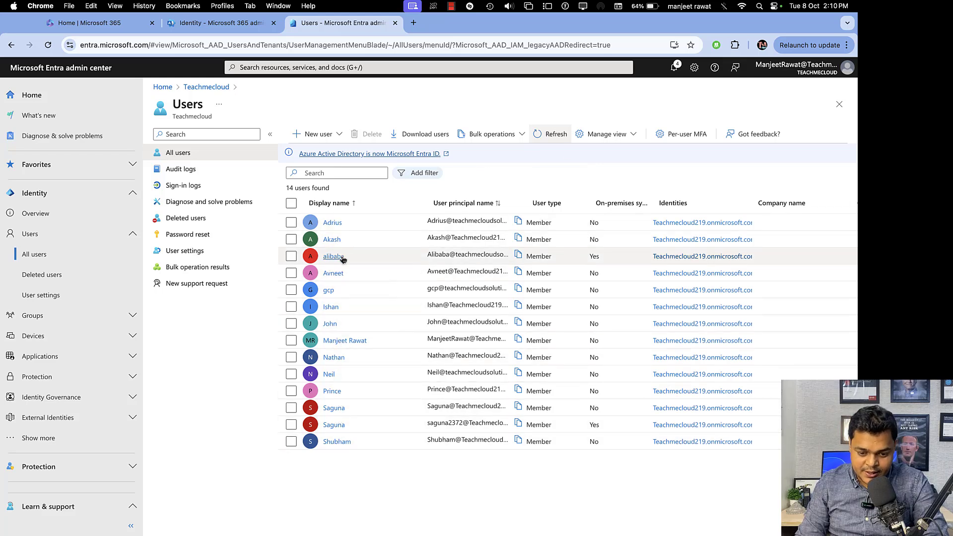
Step: Delete the alibaba user in Entra and refresh the list to confirm 13 users remain
left_click(291, 256)
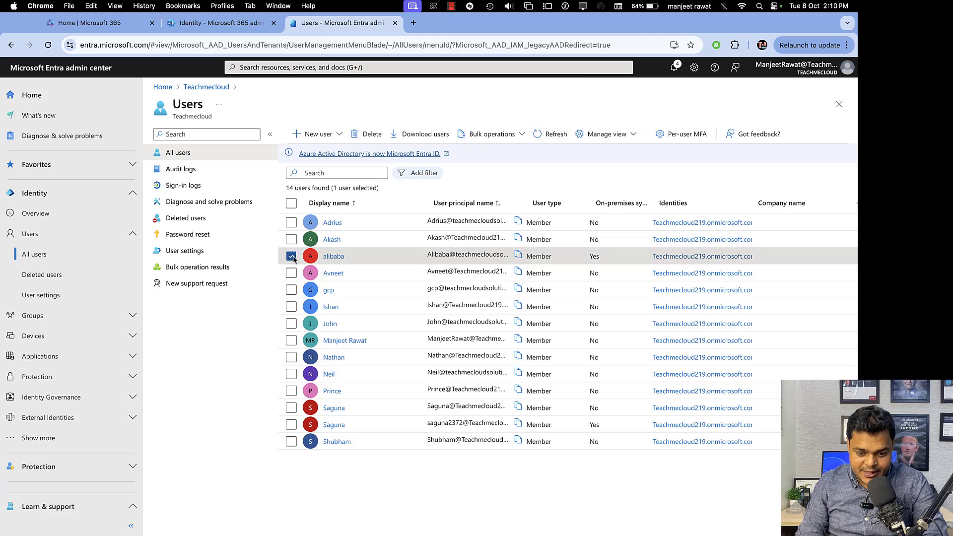
left_click(370, 134)
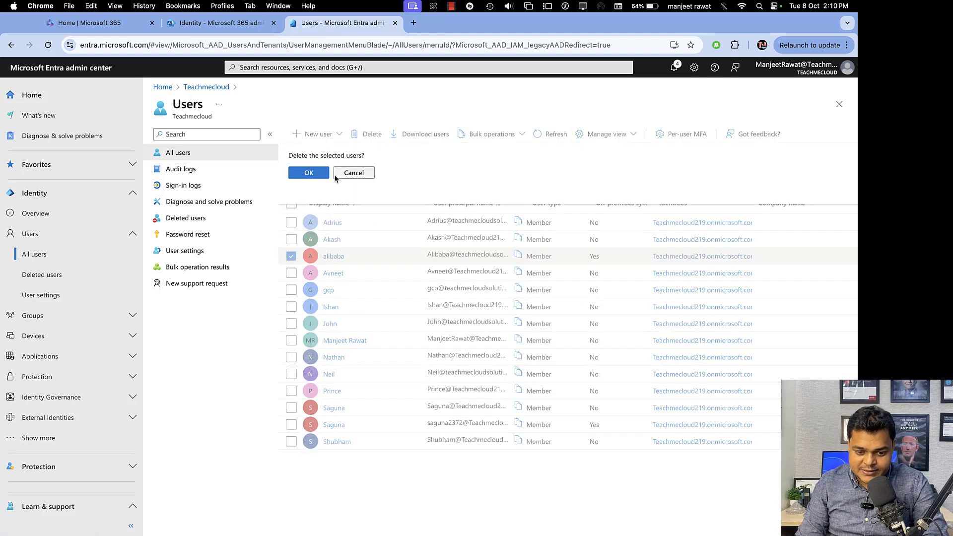
left_click(309, 173)
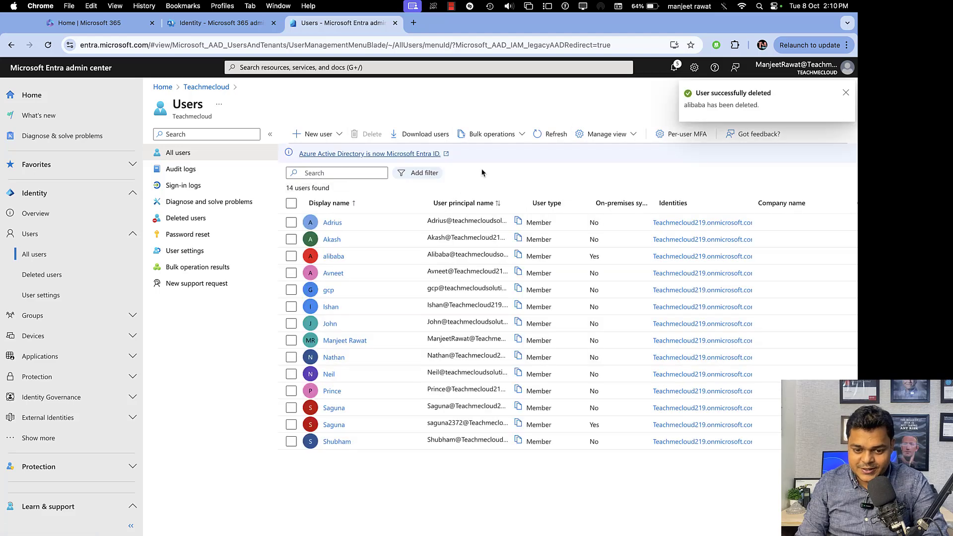
left_click(536, 133)
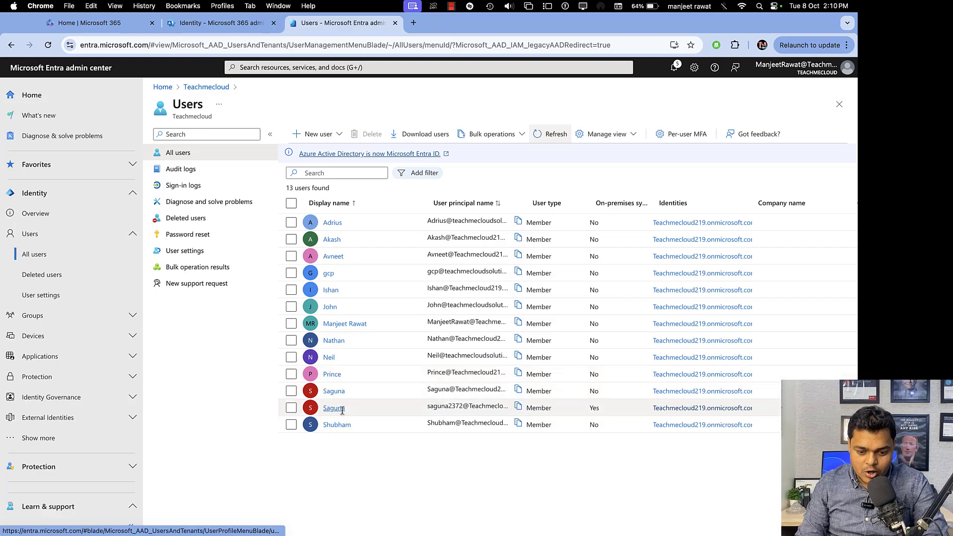
left_click(547, 136)
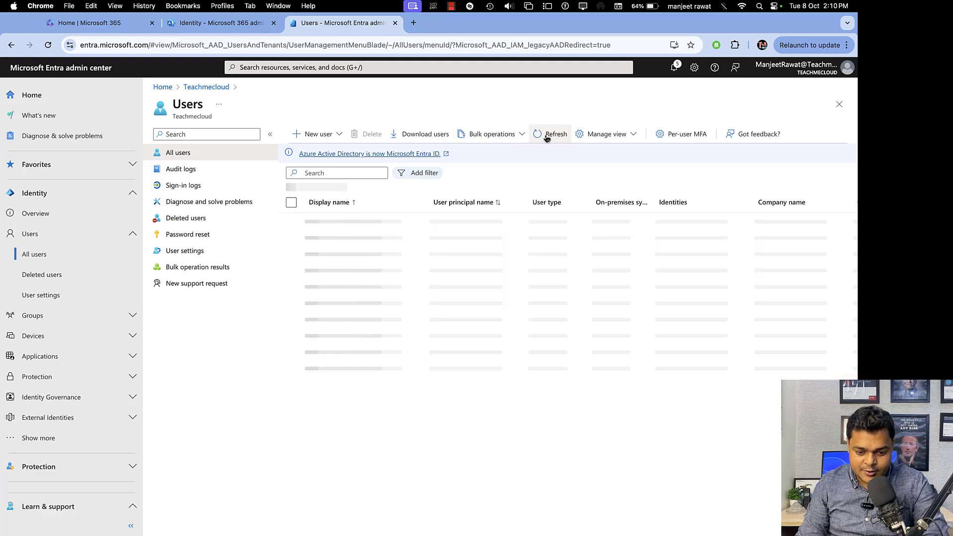
key("ctrl+Right")
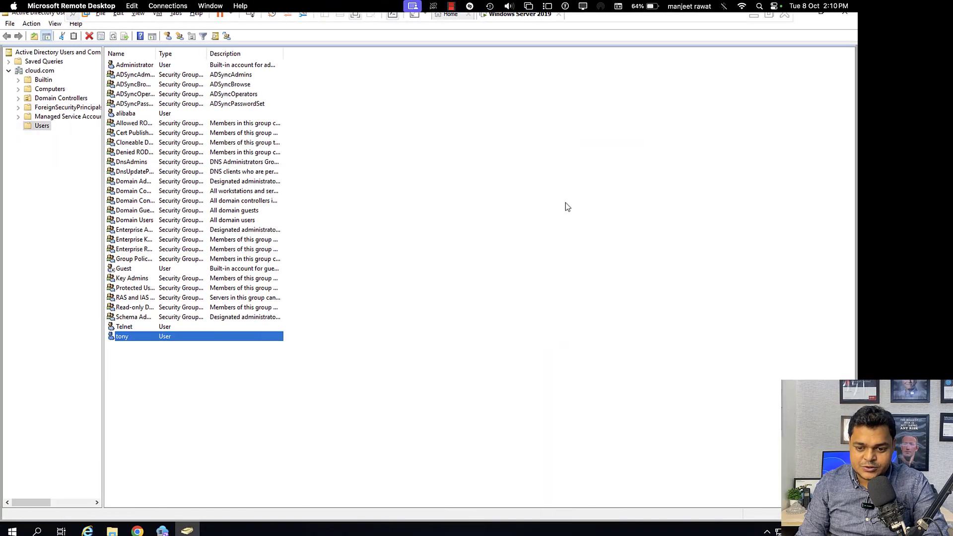
Step: Bring the Entra Connect Sync Configuring wizard forward to watch the connectivity check
left_click(162, 530)
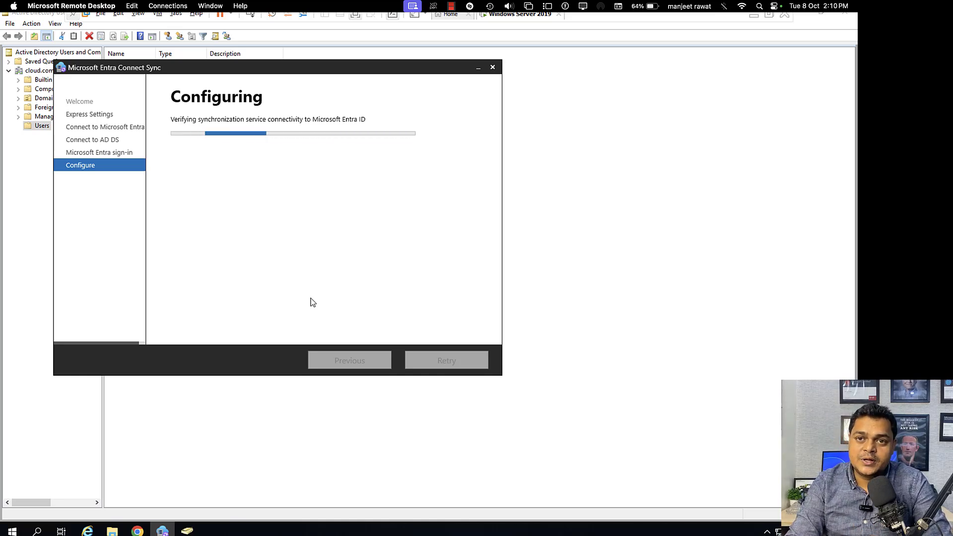
key("super+Tab")
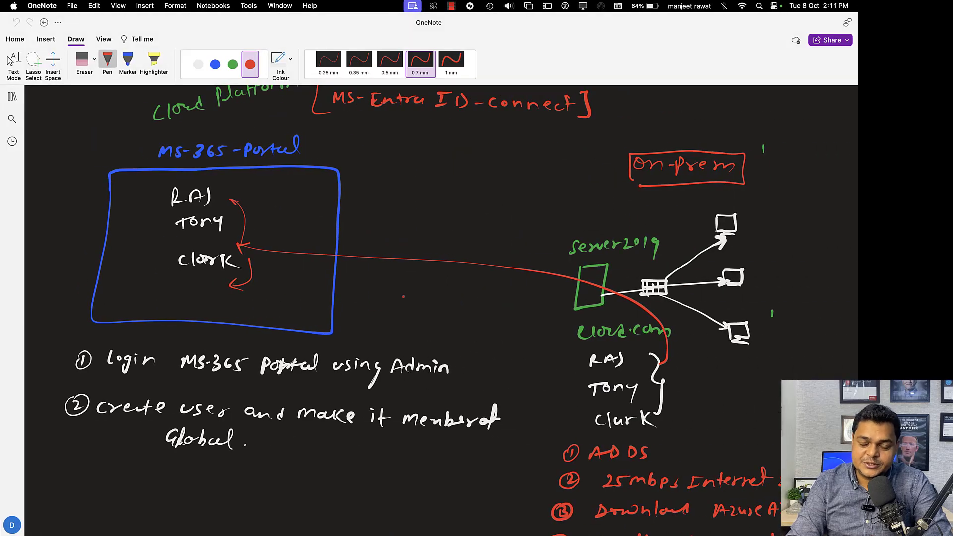
Step: Switch to green ink and handwrite 'MS Entra' as the page heading
scroll(403, 296, "down", 10)
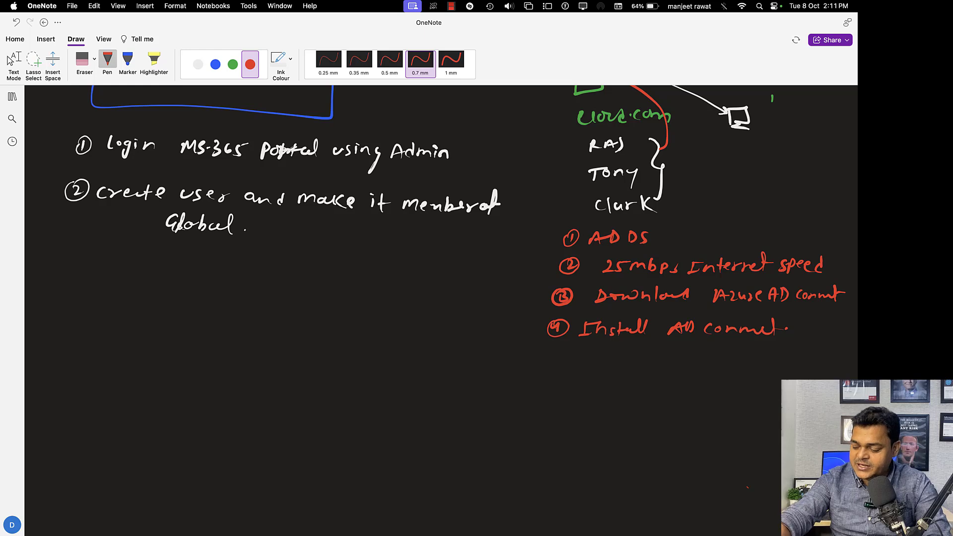
scroll(403, 296, "down", 11)
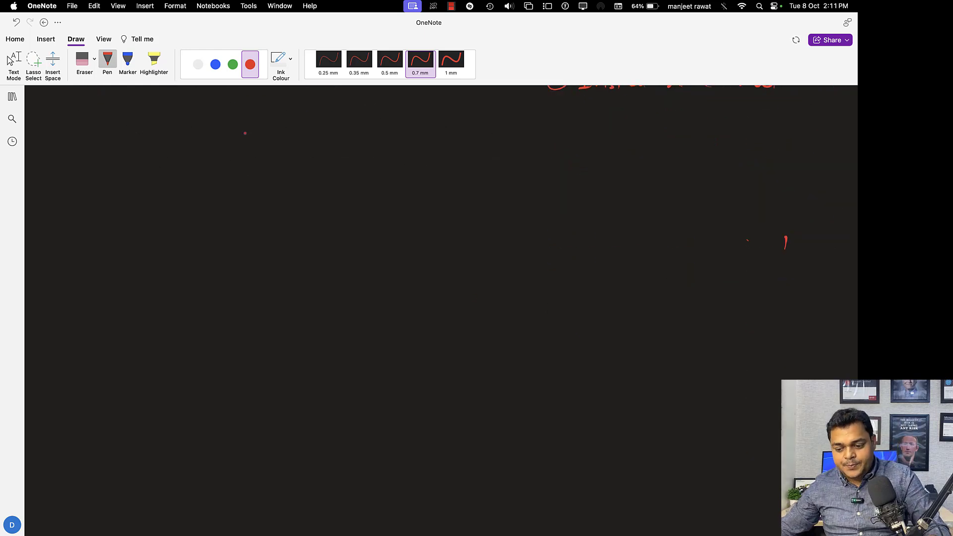
left_click(232, 64)
mouse_move(288, 138)
left_mouse_down()
mouse_move(290, 122)
mouse_move(302, 136)
left_mouse_up()
mouse_move(310, 126)
left_mouse_down()
mouse_move(304, 137)
mouse_move(333, 139)
left_mouse_up()
left_click_drag(322, 126, 341, 137)
mouse_move(349, 124)
left_mouse_down()
mouse_move(350, 140)
mouse_move(356, 129)
left_mouse_up()
left_click_drag(357, 131, 396, 137)
Step: Complete the heading with 'connect Tool' and add an opening bracket
left_click_drag(405, 130, 448, 139)
left_click(425, 134)
left_click_drag(459, 130, 467, 141)
left_click_drag(461, 130, 507, 139)
left_click_drag(517, 129, 527, 130)
mouse_move(536, 124)
left_mouse_down()
mouse_move(536, 143)
mouse_move(548, 145)
left_mouse_up()
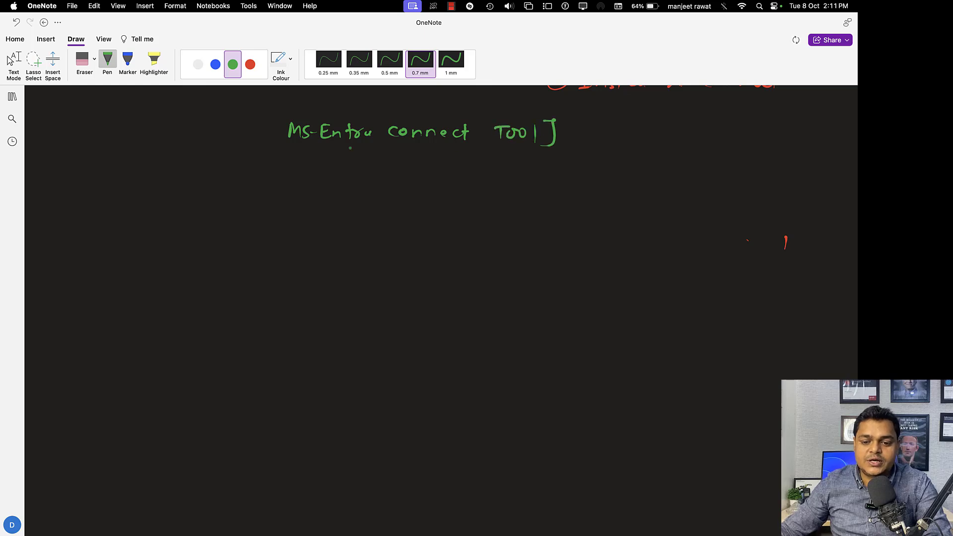
left_click_drag(283, 117, 285, 146)
Step: Switch to white ink, write item '① About protocals' and a circled 2 below
left_click(199, 64)
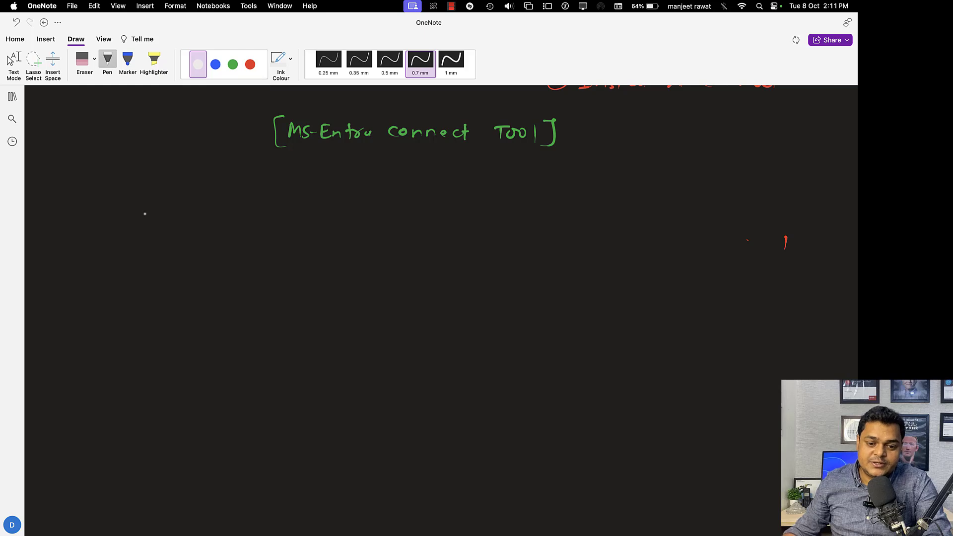
mouse_move(134, 205)
left_mouse_down()
mouse_move(168, 196)
mouse_move(182, 210)
mouse_move(221, 197)
mouse_move(320, 196)
mouse_move(332, 210)
mouse_move(304, 202)
left_mouse_up()
mouse_move(125, 243)
left_mouse_down()
mouse_move(133, 253)
mouse_move(118, 246)
left_mouse_up()
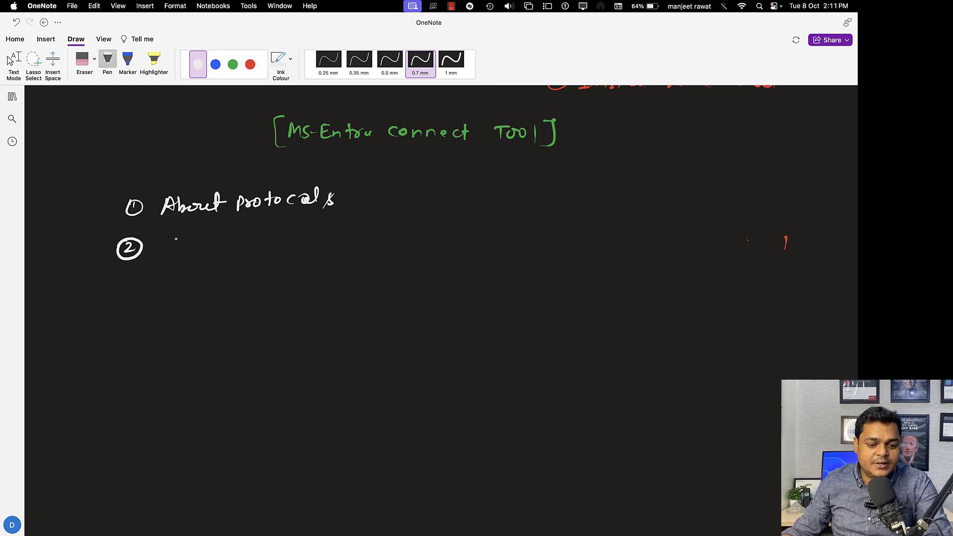
Step: Handwrite 'Password hash sync.' as item 2
left_click_drag(174, 236, 177, 243)
left_click_drag(184, 241, 200, 250)
left_click_drag(209, 240, 233, 237)
left_click_drag(239, 239, 251, 238)
mouse_move(261, 241)
left_mouse_down()
mouse_move(264, 234)
mouse_move(308, 244)
left_mouse_up()
mouse_move(319, 234)
left_mouse_down()
mouse_move(312, 243)
mouse_move(391, 245)
left_mouse_up()
left_click_drag(394, 238, 406, 245)
left_click(418, 242)
Step: Add a circled 3 with 'Password writeback' as item 3
left_click_drag(125, 280, 123, 296)
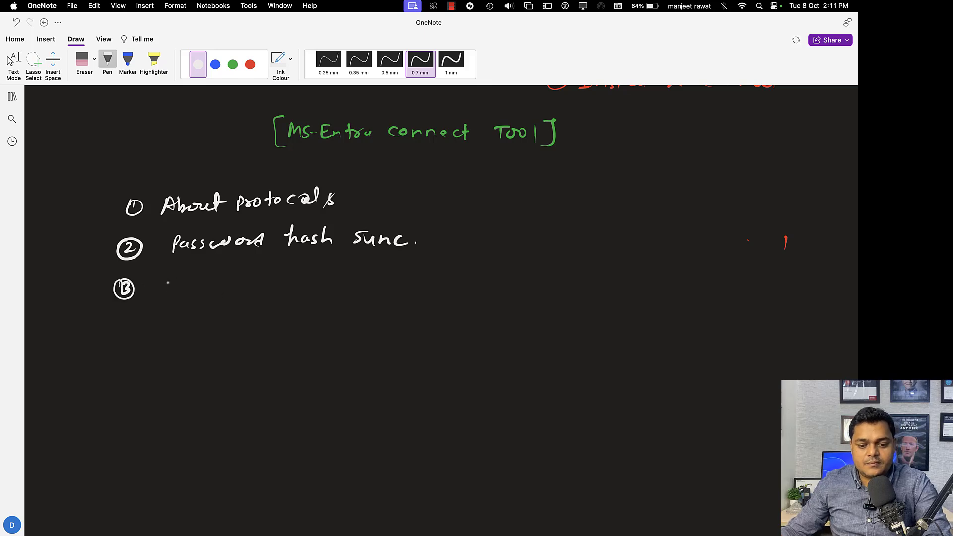
mouse_move(166, 273)
left_mouse_down()
mouse_move(201, 286)
mouse_move(233, 282)
left_mouse_up()
left_click_drag(235, 278, 304, 281)
left_click(308, 269)
left_click_drag(306, 274, 378, 280)
left_click_drag(381, 276, 388, 279)
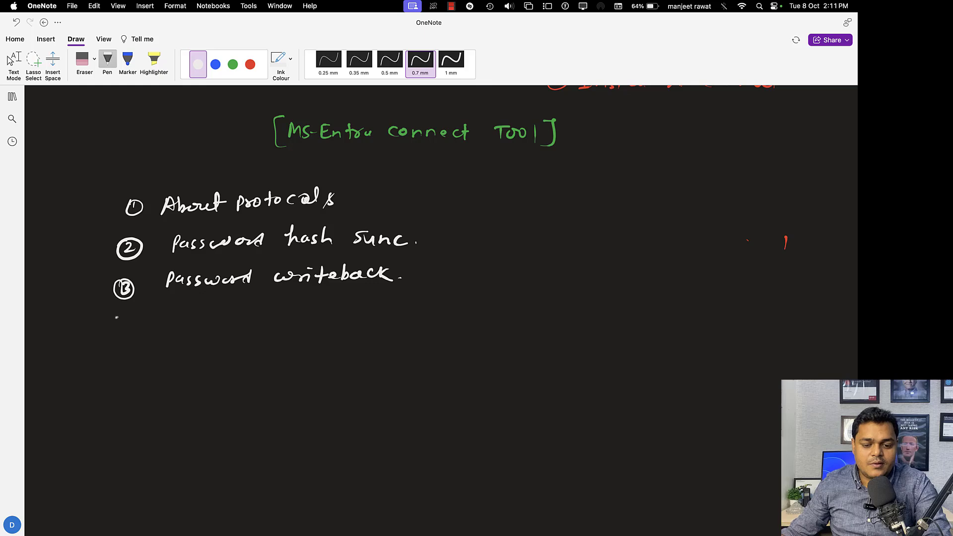
Step: Add a circled 4 with 'Passthrough Auth (PTA)' as item 4
mouse_move(117, 317)
left_mouse_down()
mouse_move(125, 332)
mouse_move(115, 321)
left_mouse_up()
mouse_move(169, 332)
left_mouse_down()
mouse_move(183, 321)
mouse_move(207, 331)
left_mouse_up()
mouse_move(201, 319)
left_mouse_down()
mouse_move(218, 316)
mouse_move(223, 329)
mouse_move(248, 325)
mouse_move(248, 344)
left_mouse_up()
mouse_move(258, 309)
left_mouse_down()
mouse_move(274, 331)
mouse_move(322, 315)
mouse_move(353, 329)
mouse_move(431, 327)
left_mouse_up()
mouse_move(432, 312)
left_mouse_down()
mouse_move(452, 327)
mouse_move(464, 311)
left_mouse_up()
mouse_move(469, 322)
left_mouse_down()
mouse_move(480, 313)
mouse_move(485, 323)
left_mouse_up()
left_click_drag(478, 318, 489, 316)
left_click_drag(490, 304, 492, 324)
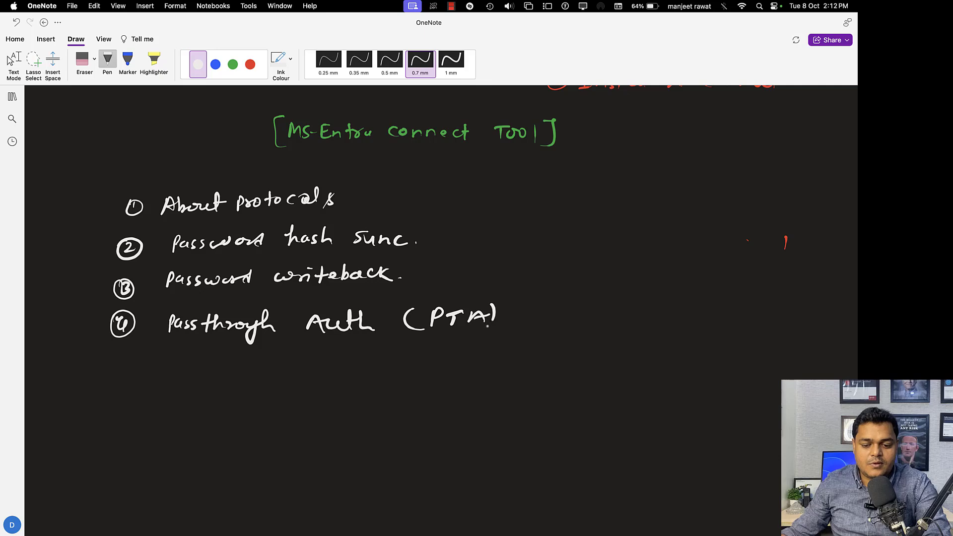
Step: Write item 5 'SSO' and item 6 'Custom user Sync' with circled numbers
mouse_move(116, 359)
left_mouse_down()
mouse_move(118, 368)
mouse_move(126, 357)
left_mouse_up()
left_click_drag(119, 354, 117, 356)
left_click_drag(185, 354, 175, 368)
mouse_move(194, 355)
left_mouse_down()
mouse_move(185, 368)
mouse_move(212, 356)
left_mouse_up()
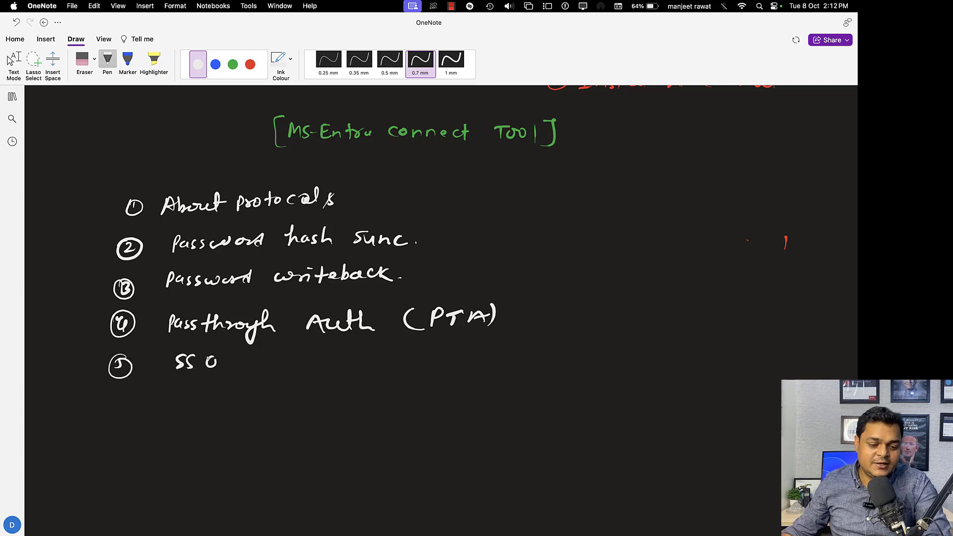
mouse_move(117, 396)
left_mouse_down()
mouse_move(109, 408)
mouse_move(165, 397)
mouse_move(176, 406)
left_mouse_up()
mouse_move(180, 396)
left_mouse_down()
mouse_move(308, 410)
mouse_move(347, 401)
left_mouse_up()
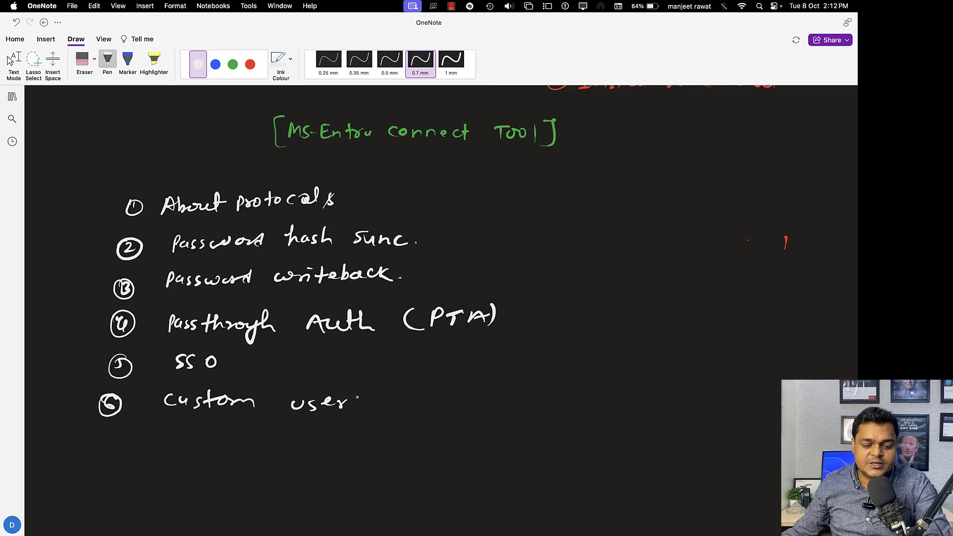
mouse_move(403, 393)
left_mouse_down()
mouse_move(390, 408)
mouse_move(436, 408)
left_mouse_up()
left_click_drag(446, 401, 441, 410)
left_click_drag(451, 409, 464, 406)
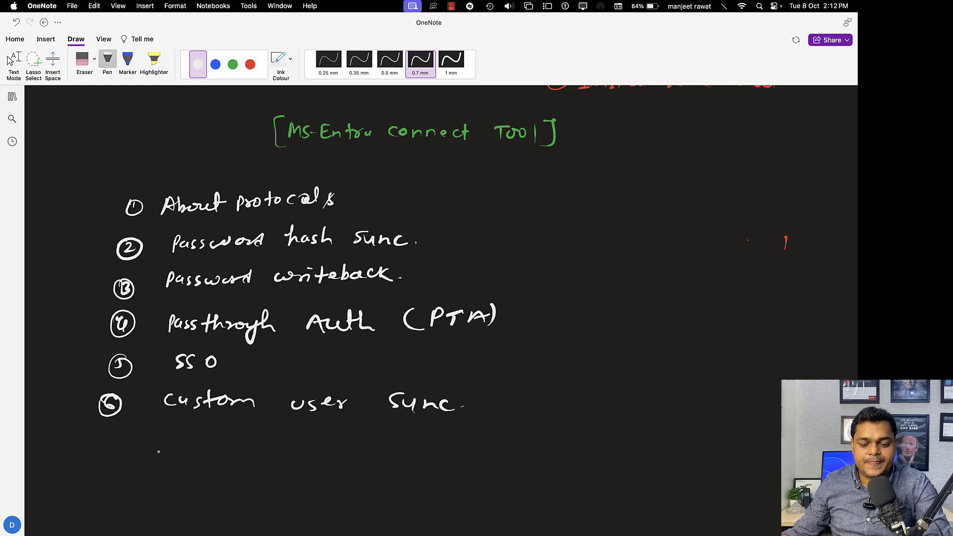
Step: Add a circled 7 with 'Alternate UPN suffix' as the final item
mouse_move(101, 431)
left_mouse_down()
mouse_move(106, 445)
mouse_move(112, 427)
left_mouse_up()
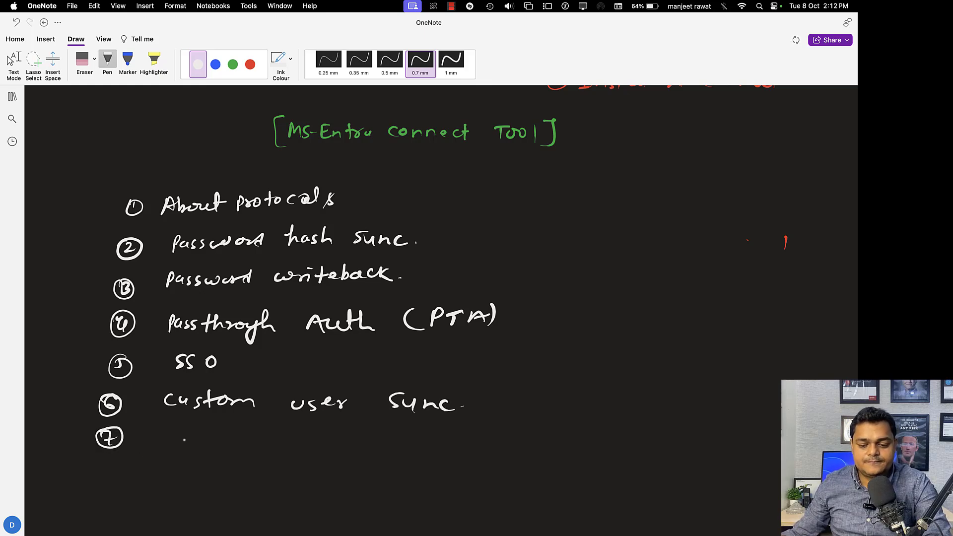
mouse_move(179, 431)
left_mouse_down()
mouse_move(167, 449)
mouse_move(187, 445)
left_mouse_up()
mouse_move(197, 428)
left_mouse_down()
mouse_move(195, 446)
mouse_move(208, 449)
left_mouse_up()
left_click_drag(204, 436, 223, 442)
left_click_drag(230, 436, 242, 437)
left_click_drag(244, 444, 258, 443)
left_click_drag(271, 438, 278, 445)
left_click_drag(274, 437, 309, 446)
left_click_drag(332, 436, 353, 451)
left_click_drag(354, 436, 427, 448)
mouse_move(437, 431)
left_mouse_down()
mouse_move(435, 447)
mouse_move(448, 439)
left_mouse_up()
left_click_drag(447, 440, 466, 450)
left_click_drag(465, 439, 454, 449)
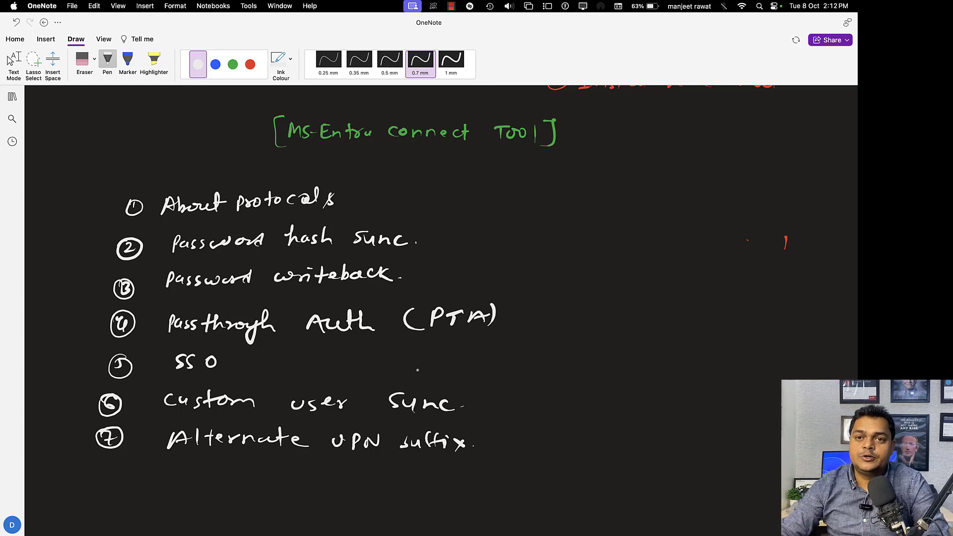
key("ctrl+Left")
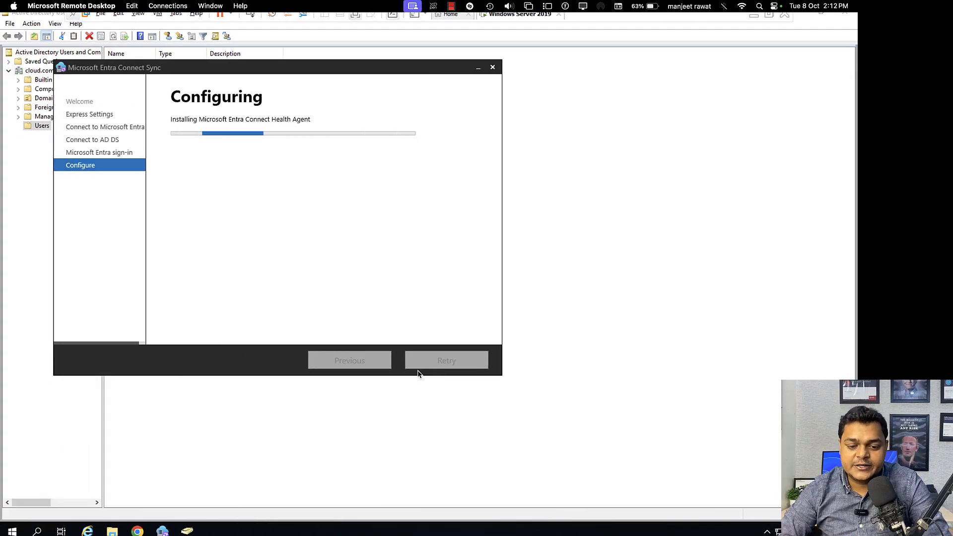
Step: Return to the OneNote handwritten notes and scroll down through them
key("ctrl+Right")
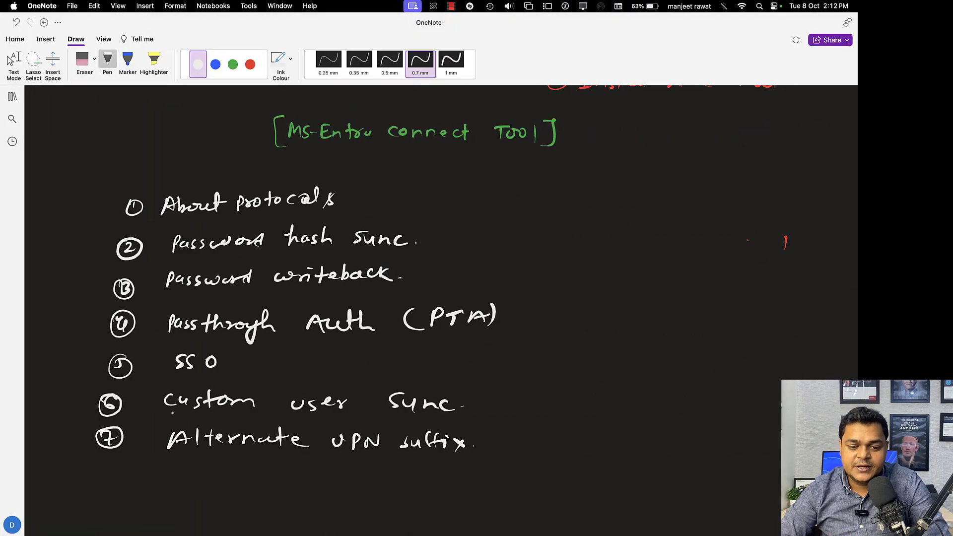
scroll(81, 240, "down", 3)
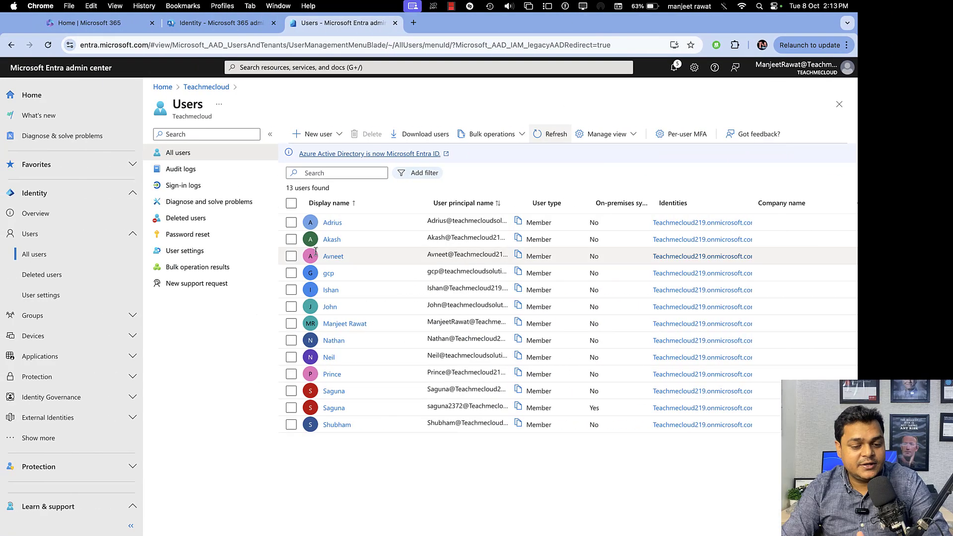
Step: Refresh the Entra Users list until it shows 14 users, including the sync account
left_click(345, 137)
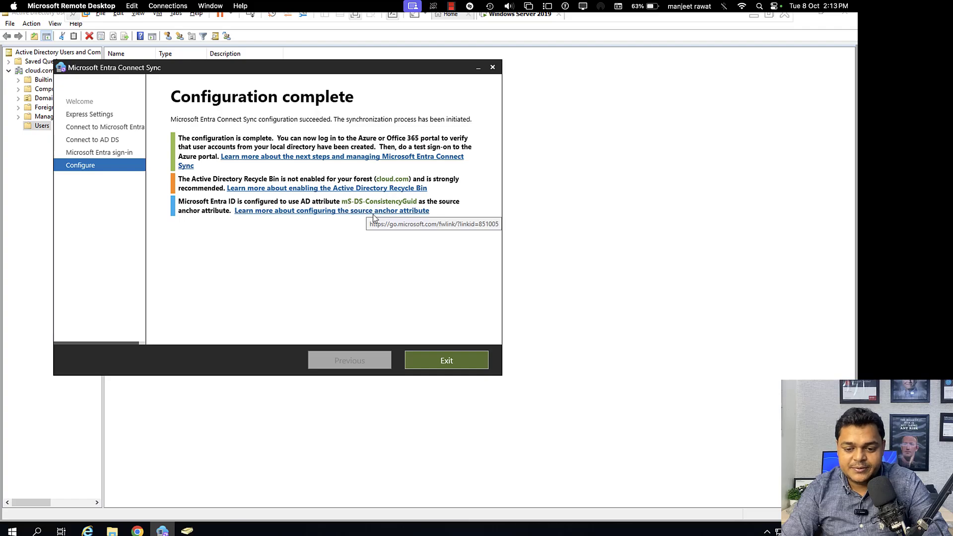
key("ctrl+Left")
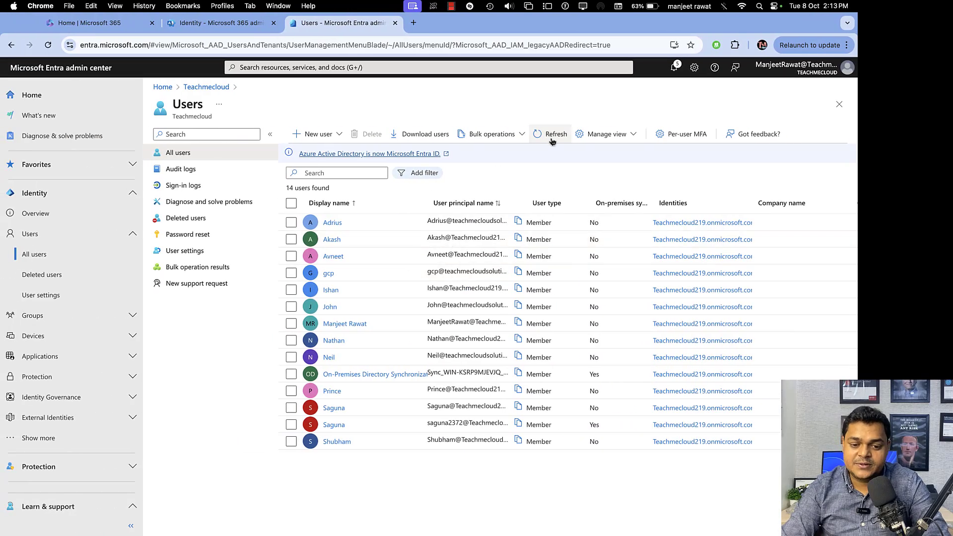
left_click(552, 141)
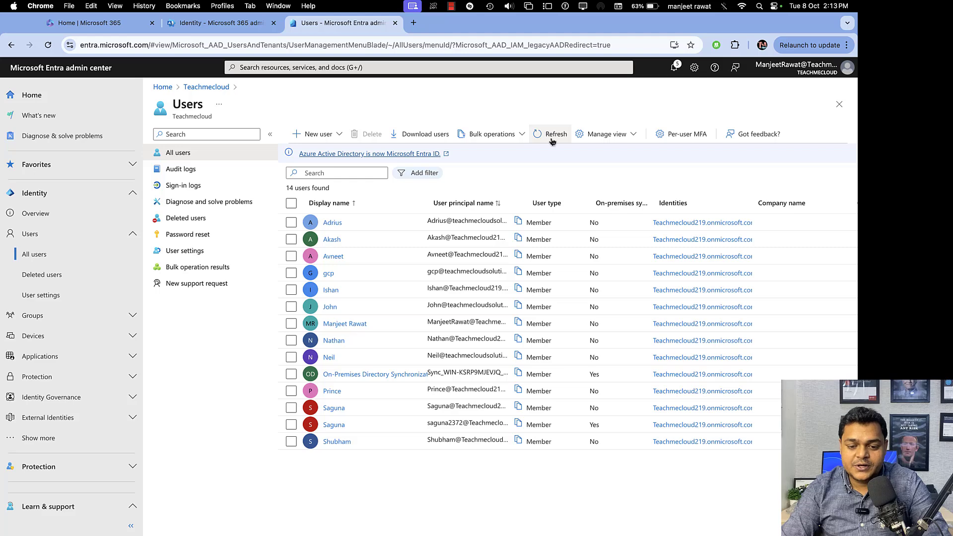
Step: Refresh the Users list repeatedly until 17 users appear, including synced Telnet and tony
left_click(552, 141)
left_click(552, 141)
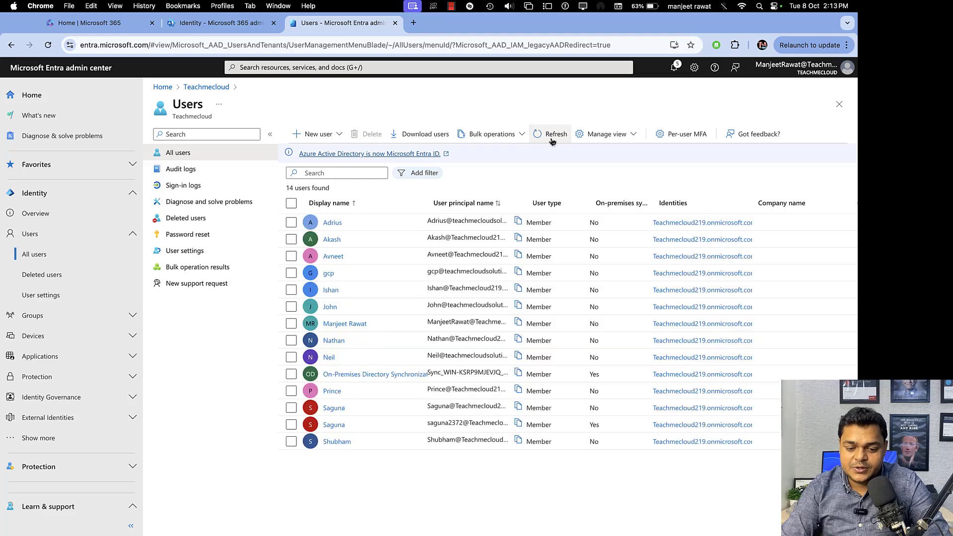
left_click(552, 141)
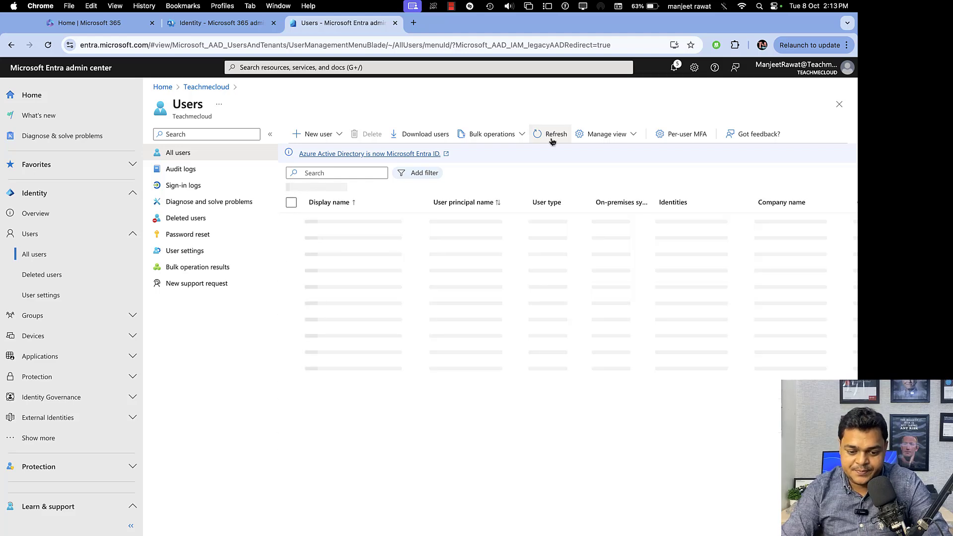
left_click(552, 141)
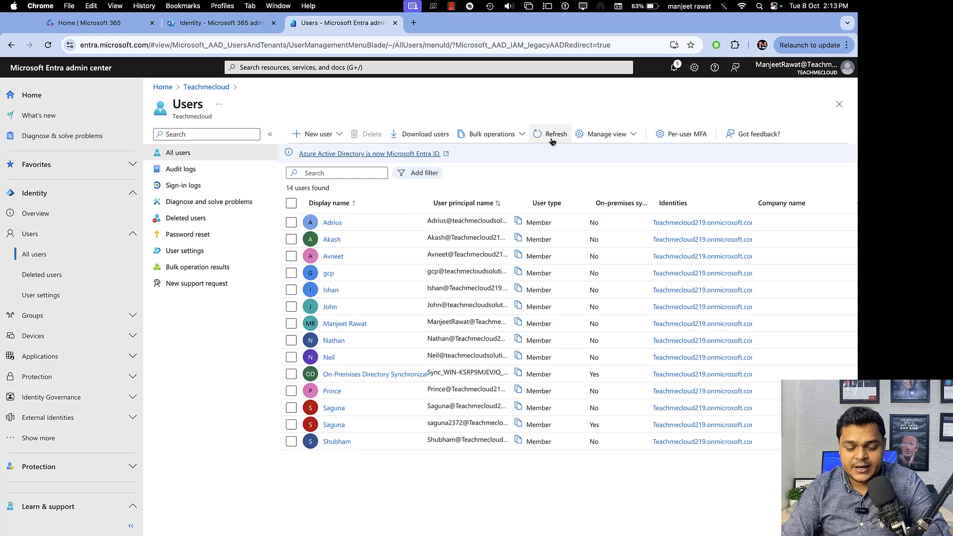
left_click(552, 141)
left_click(552, 141)
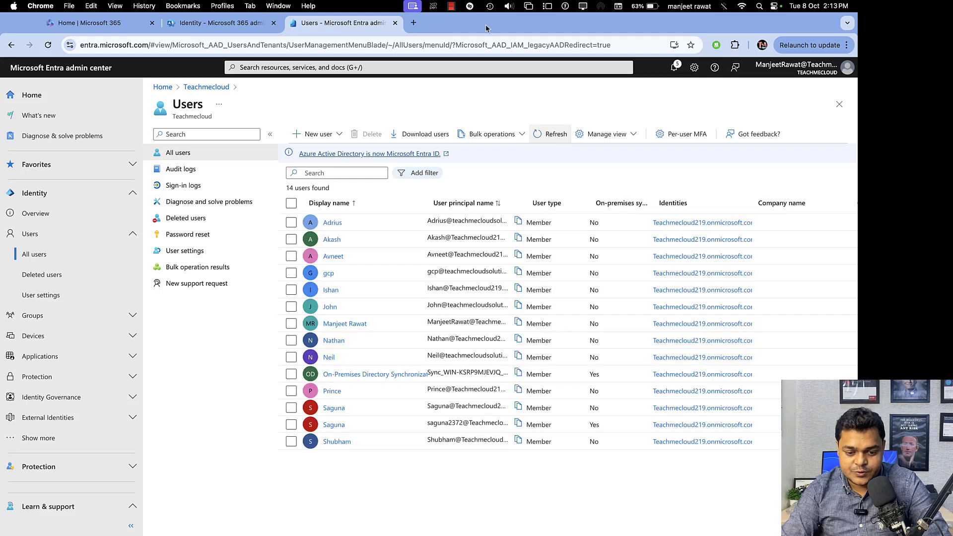
left_click(465, 43)
key("Return")
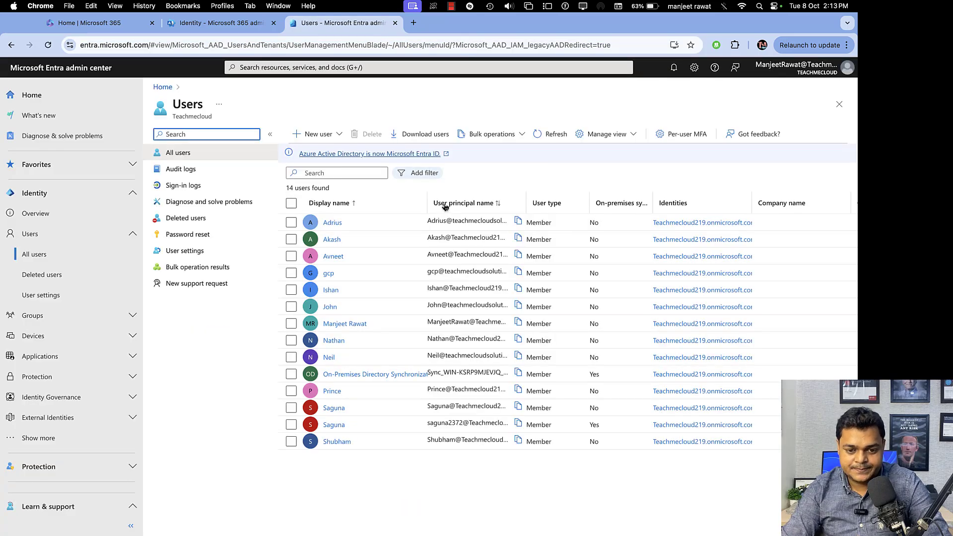
left_click(553, 132)
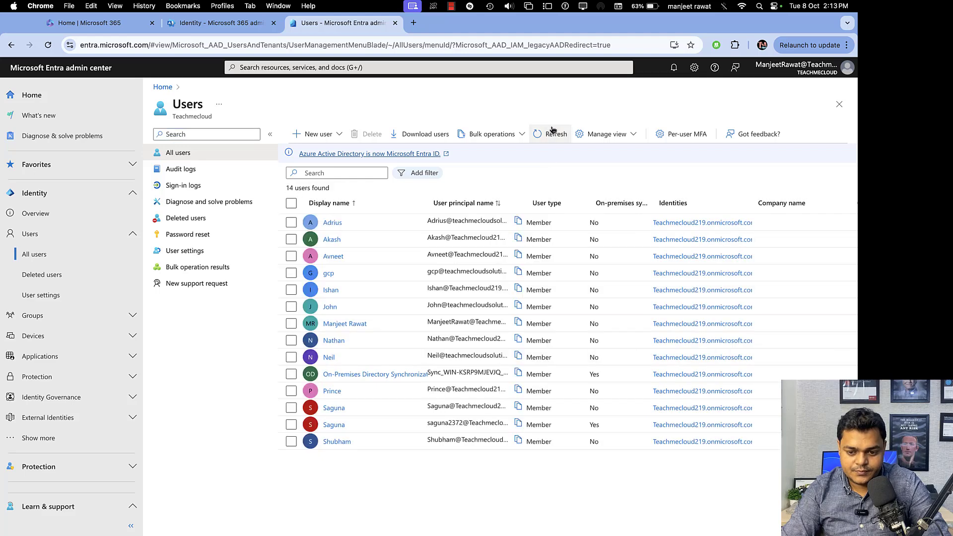
left_click(553, 131)
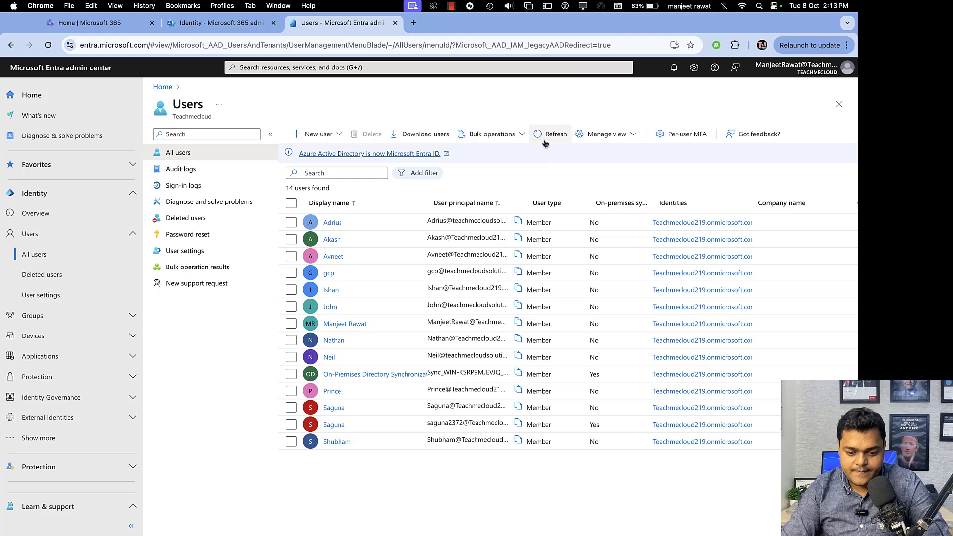
left_click(545, 142)
left_click(545, 142)
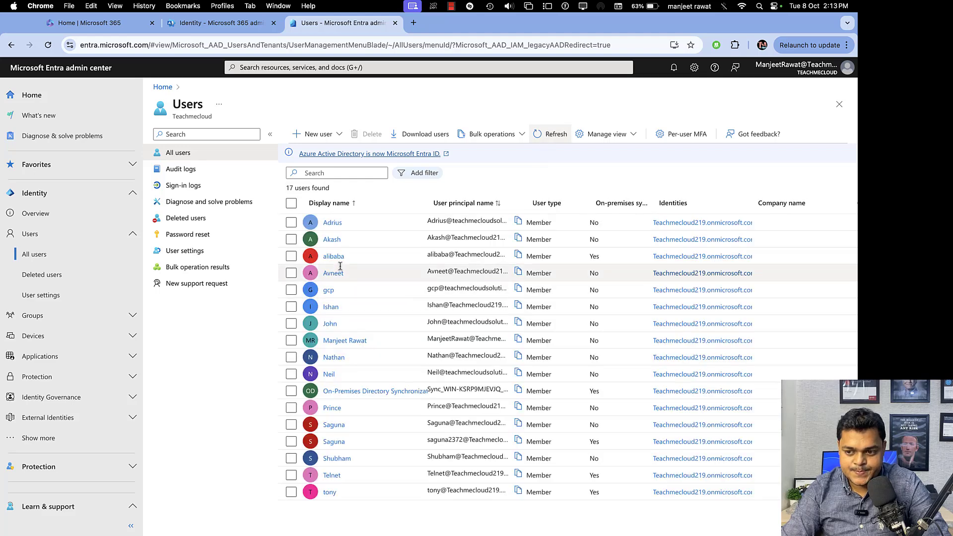
Step: Inspect tony's synced profile, then return to the All users list
left_click(331, 493)
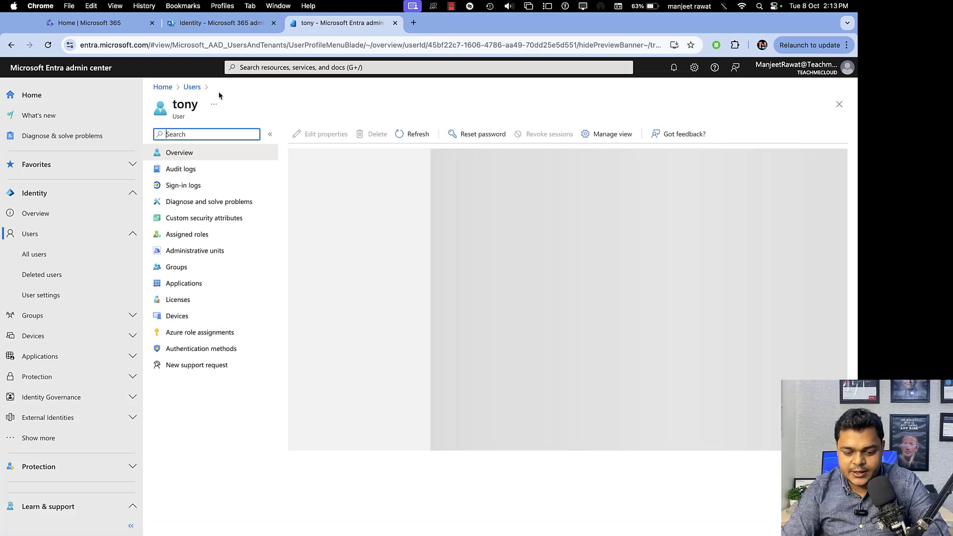
left_click(192, 87)
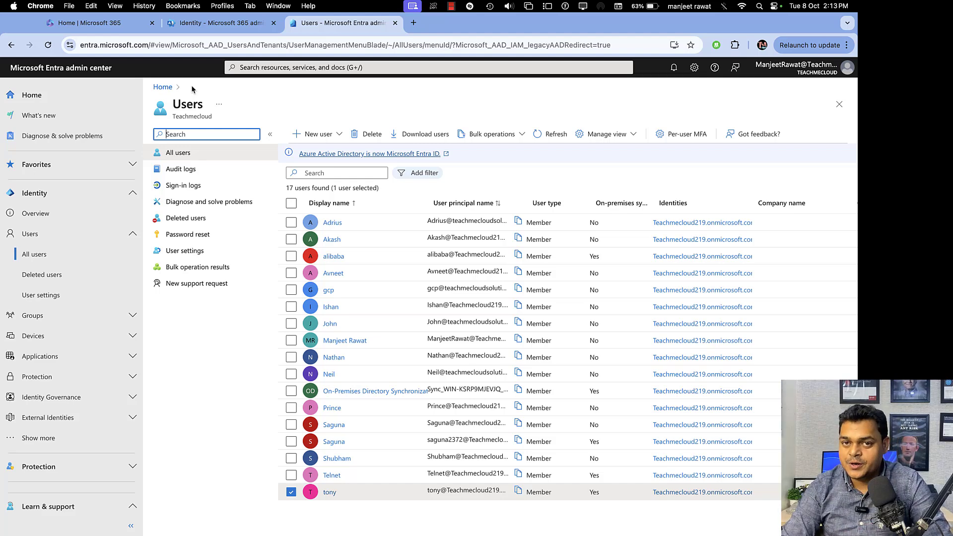
key("ctrl+Left")
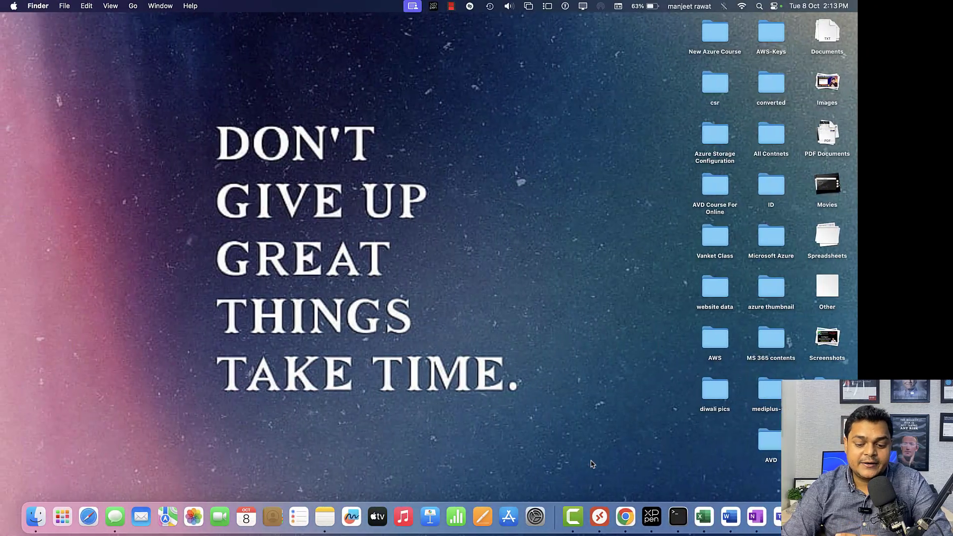